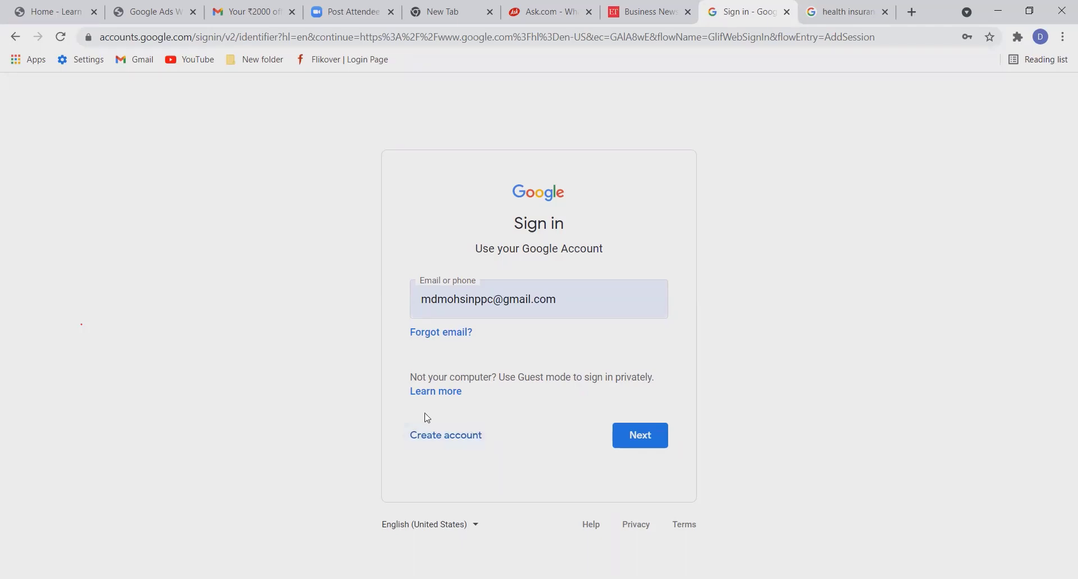
# Step: Start a new Google account for personal use and enter the first name
pyautogui.click(444, 436)
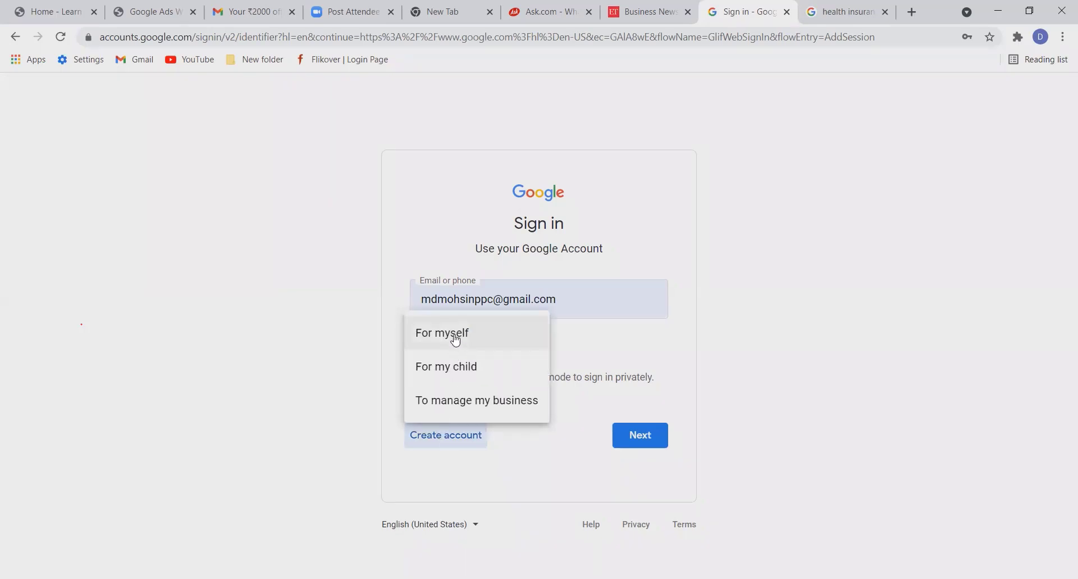
pyautogui.click(456, 339)
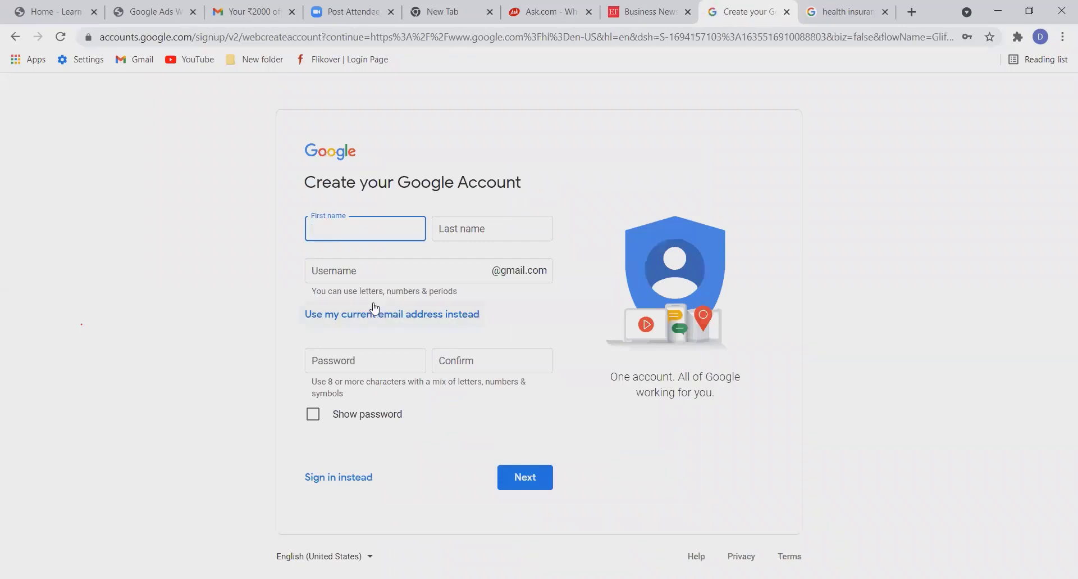
pyautogui.press('Tab')
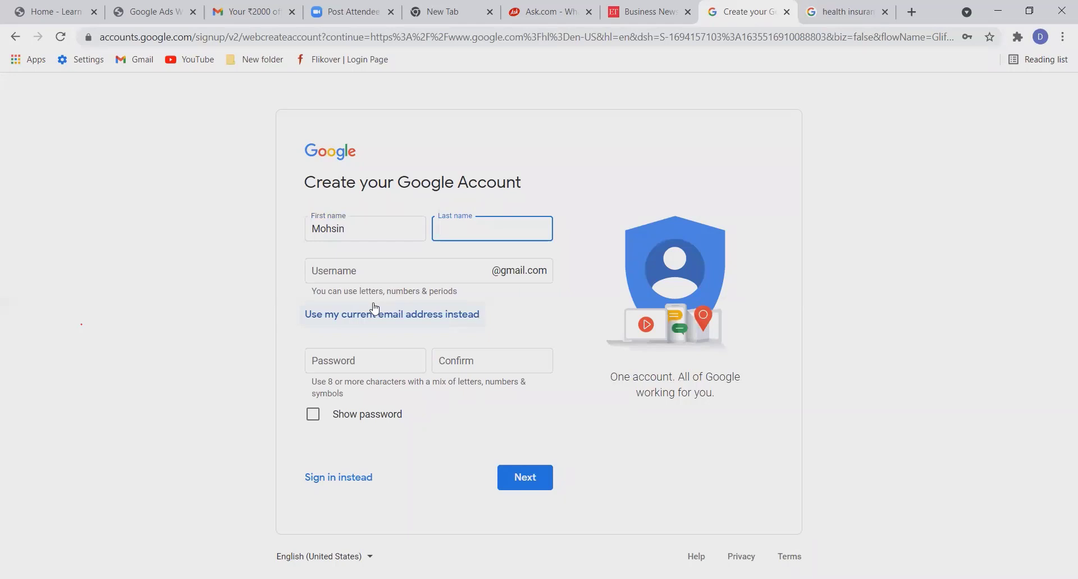
# Step: Enter the last name and paste a suggested username into the username field
pyautogui.click(345, 272)
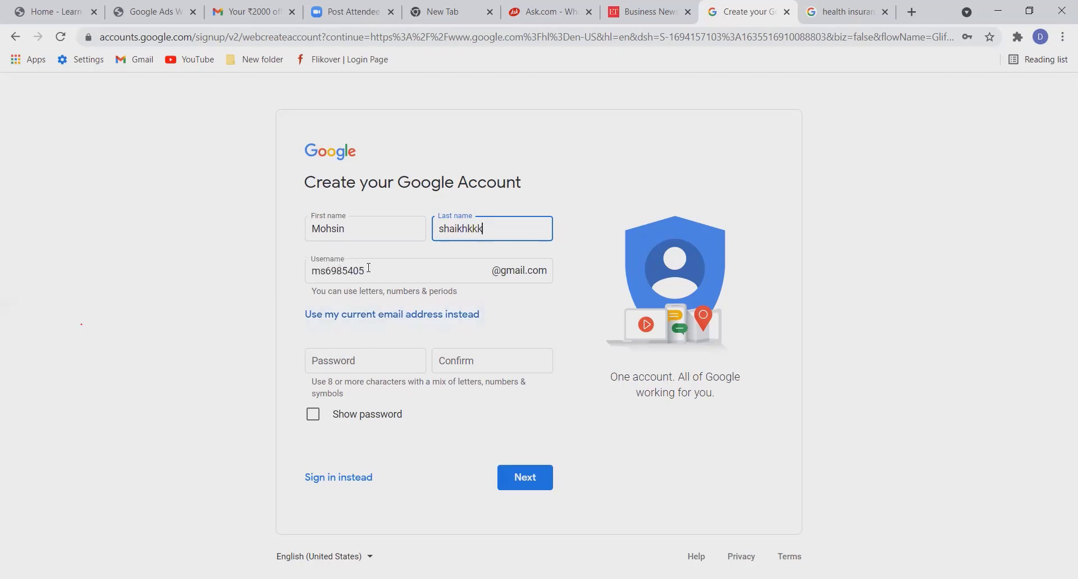
# Step: Replace the suggested username with a custom username
pyautogui.moveTo(371, 270); pyautogui.dragTo(311, 271)
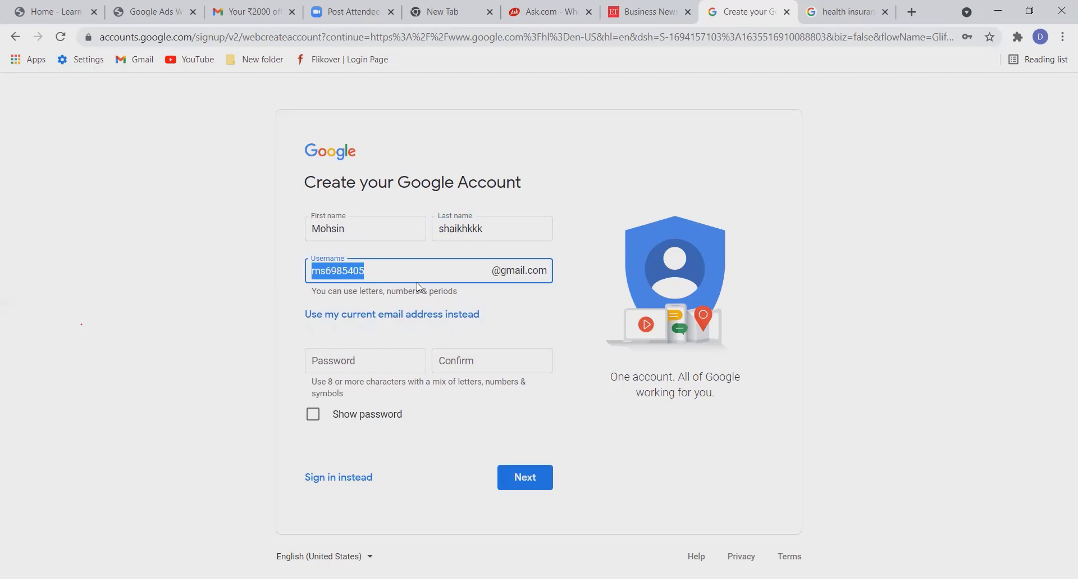
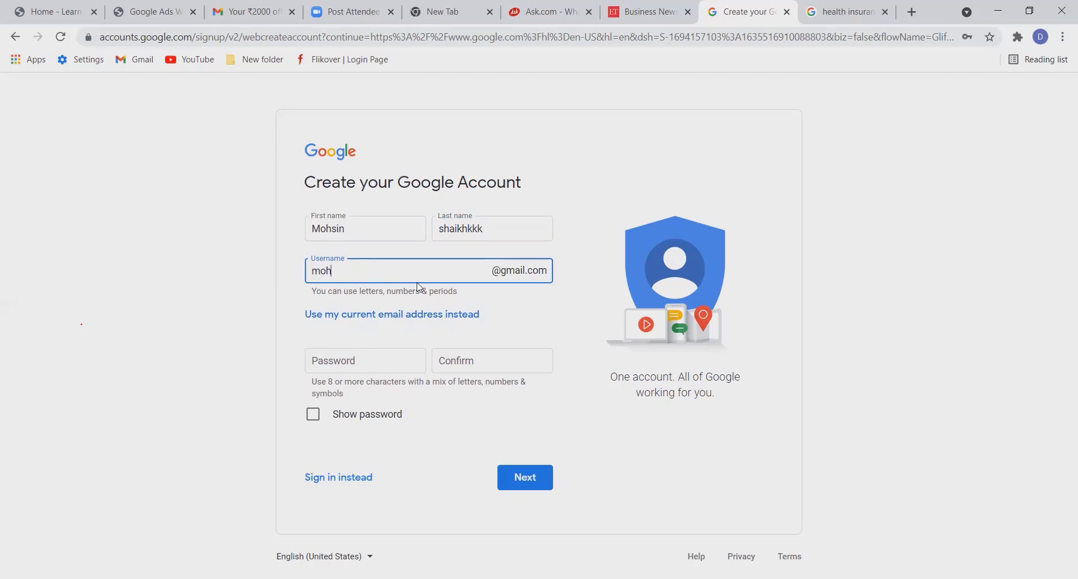
# Step: Enter the account password in both the Password and Confirm fields
pyautogui.click(362, 366)
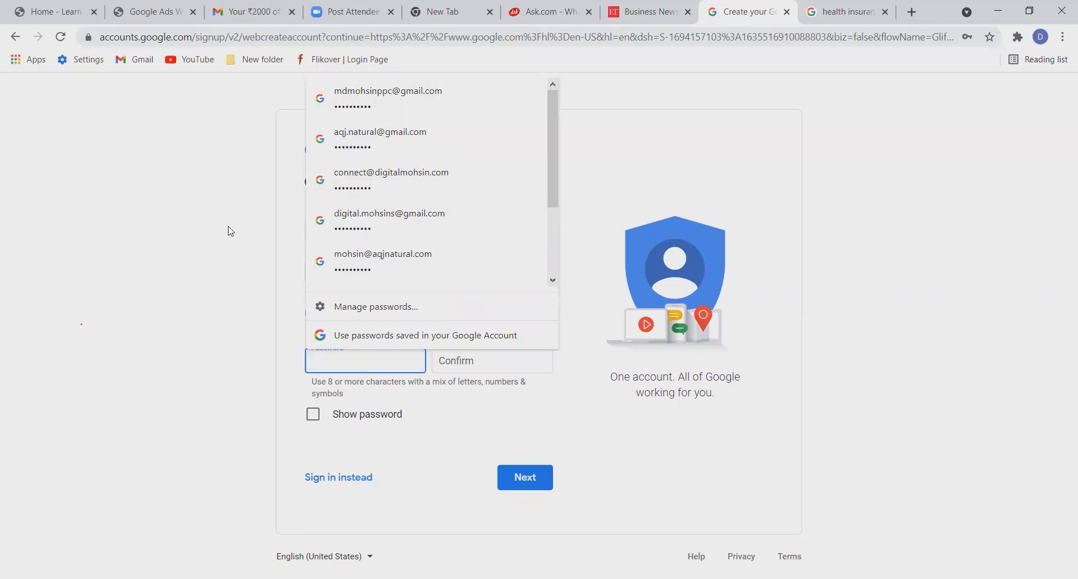
pyautogui.click(221, 265)
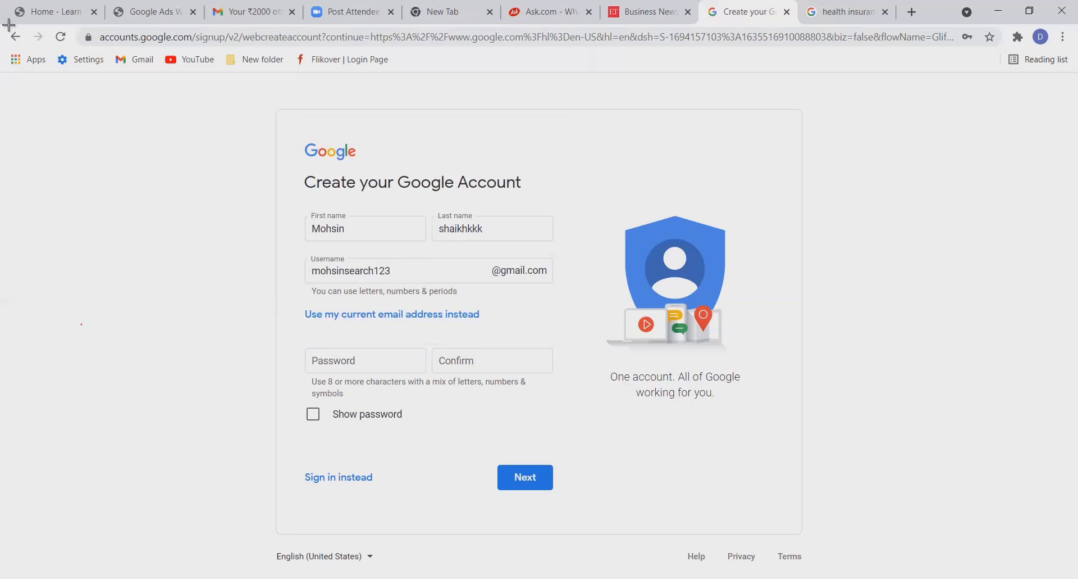
pyautogui.click(338, 359)
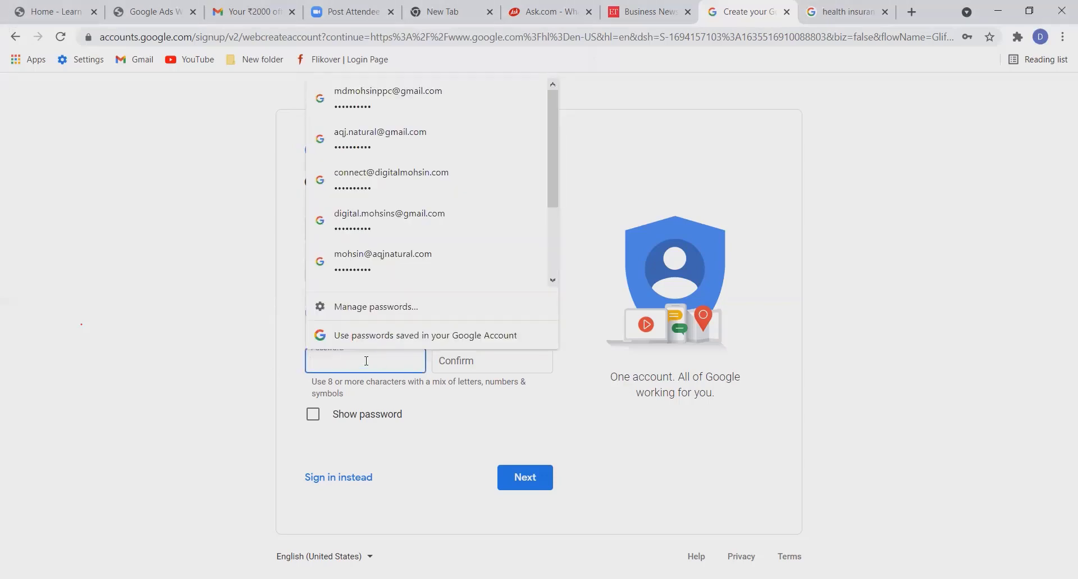
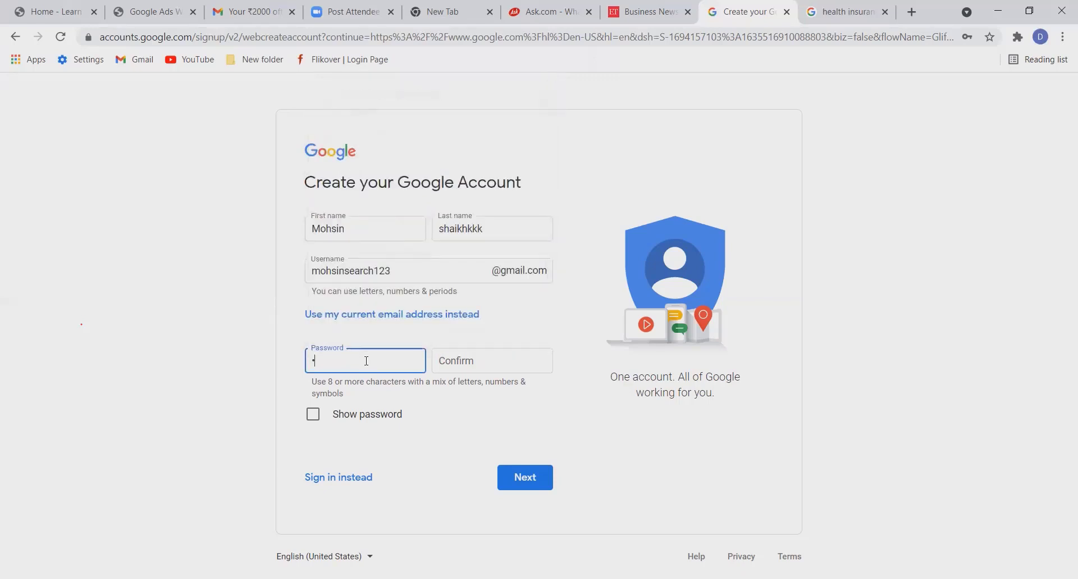
pyautogui.press('Tab')
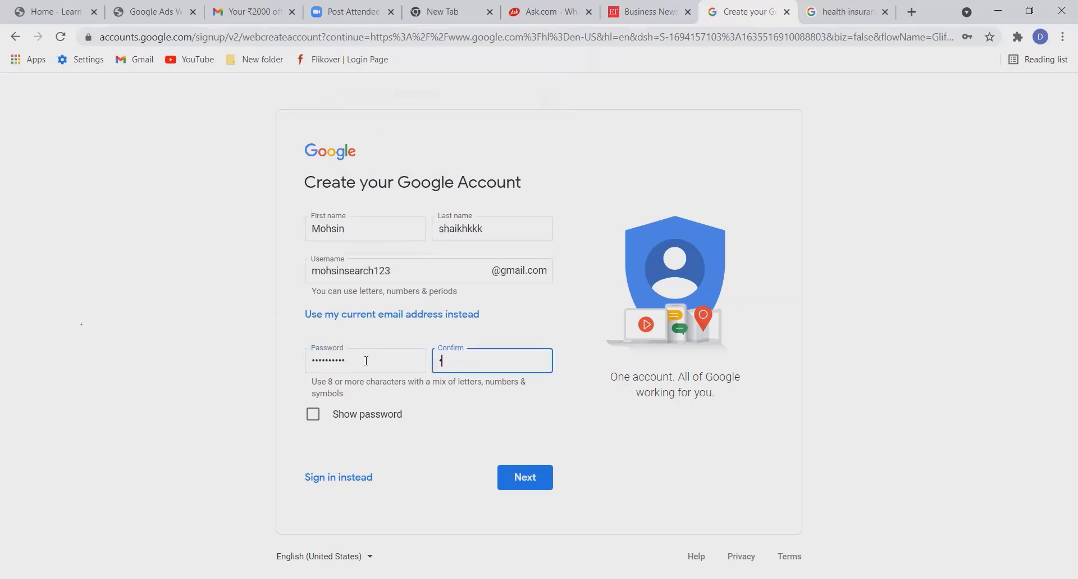
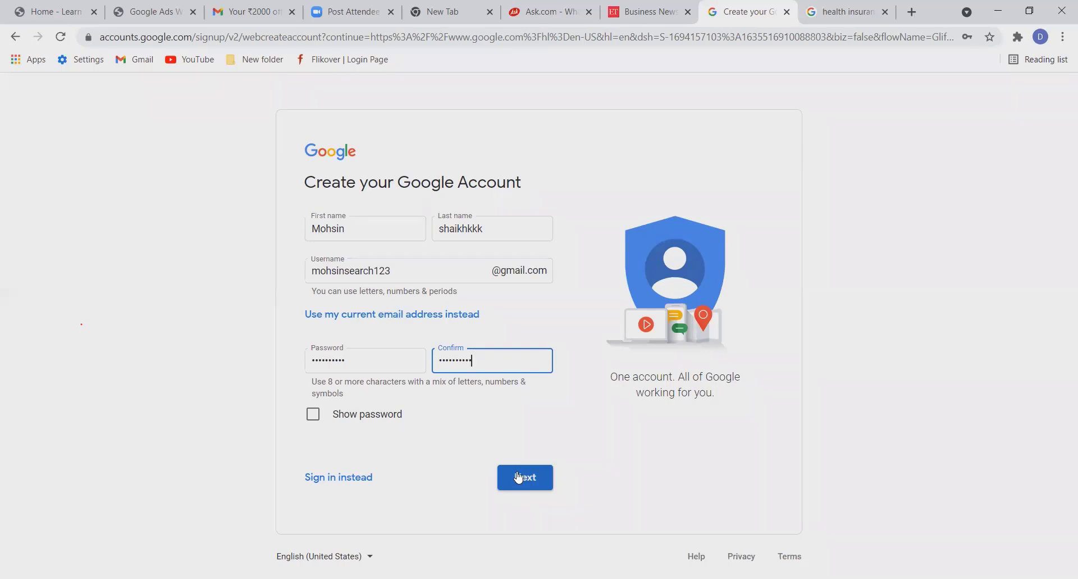
# Step: Submit the name and password, then set birth month April and day 21
pyautogui.click(522, 477)
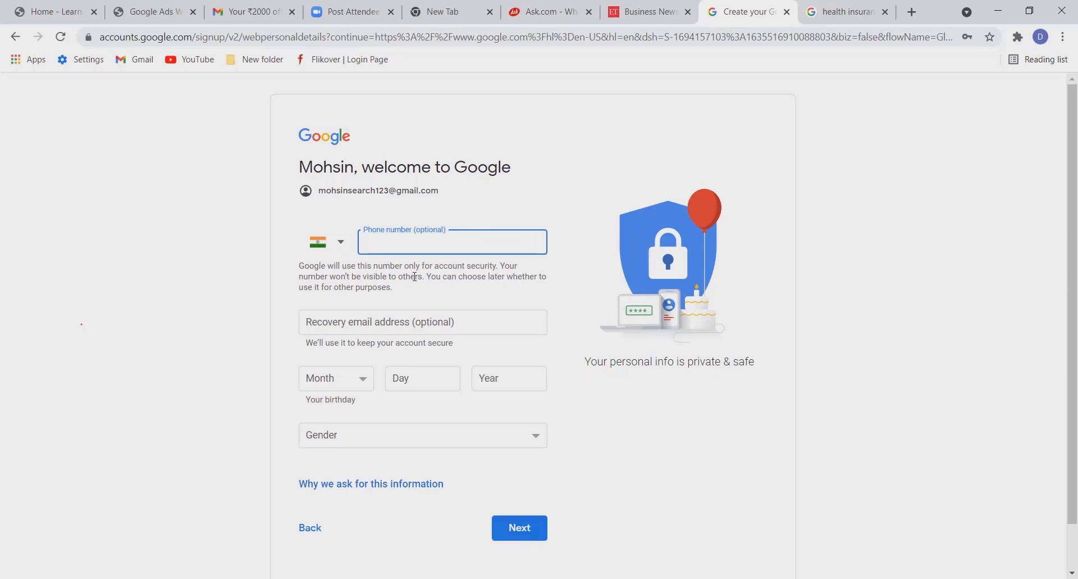
pyautogui.scroll(-1, 414, 277)
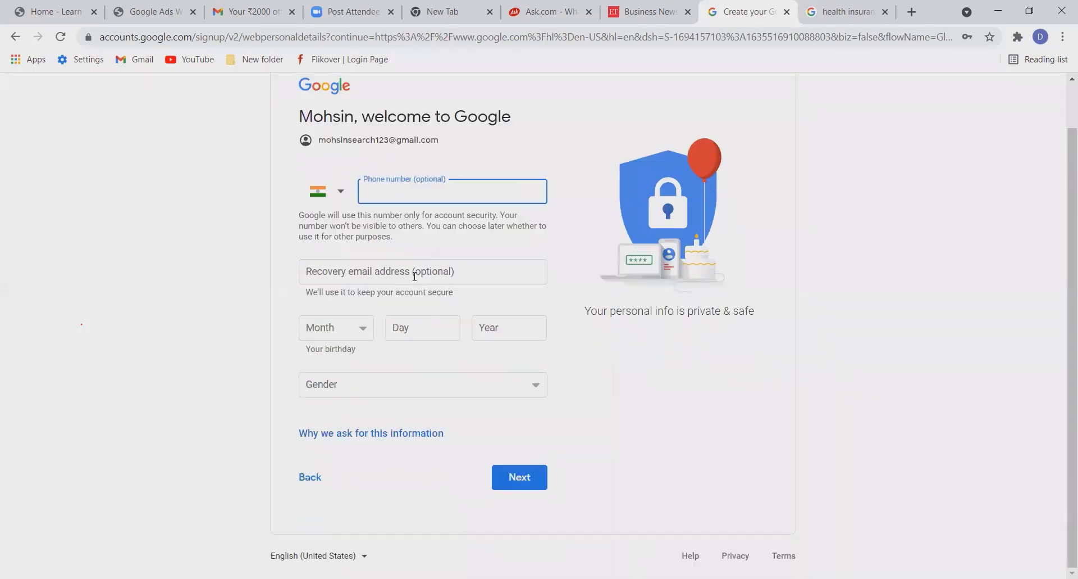
pyautogui.click(347, 332)
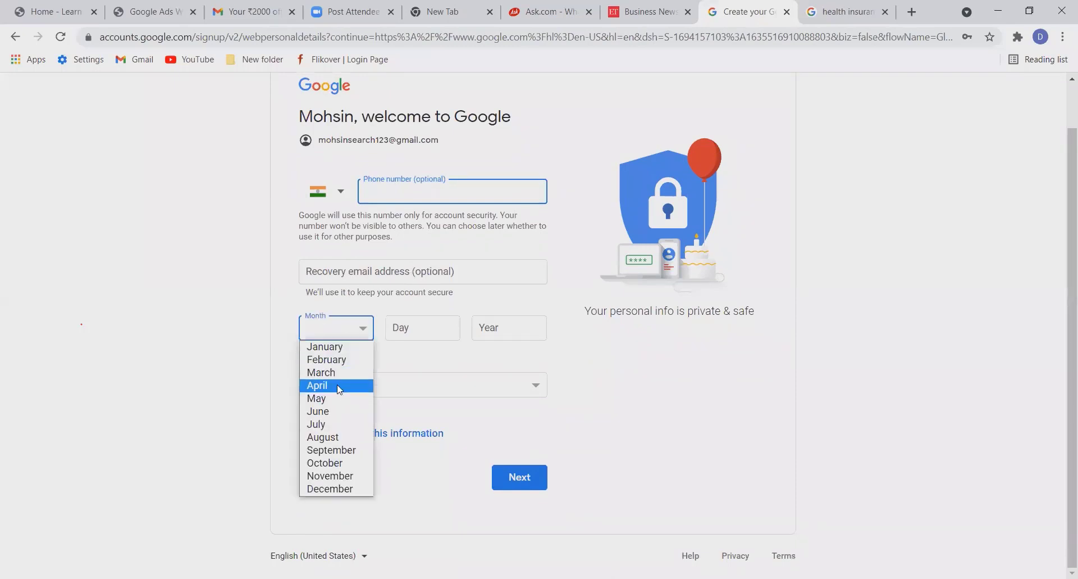
pyautogui.click(433, 325)
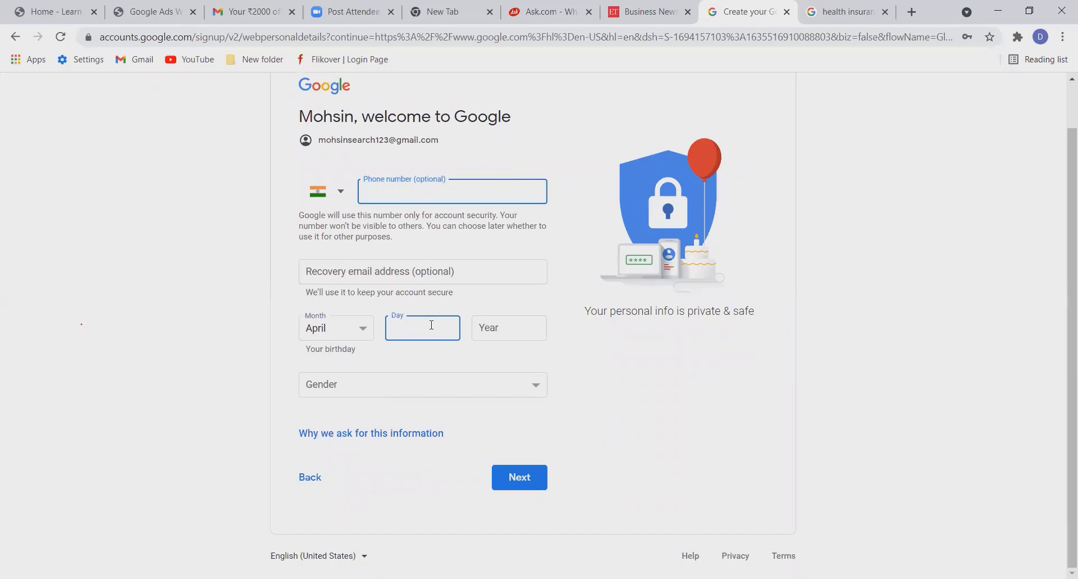
pyautogui.write('21')
# Step: Enter birth year 1983, choose gender Rather not say, and continue
pyautogui.click(521, 325)
pyautogui.write('18')
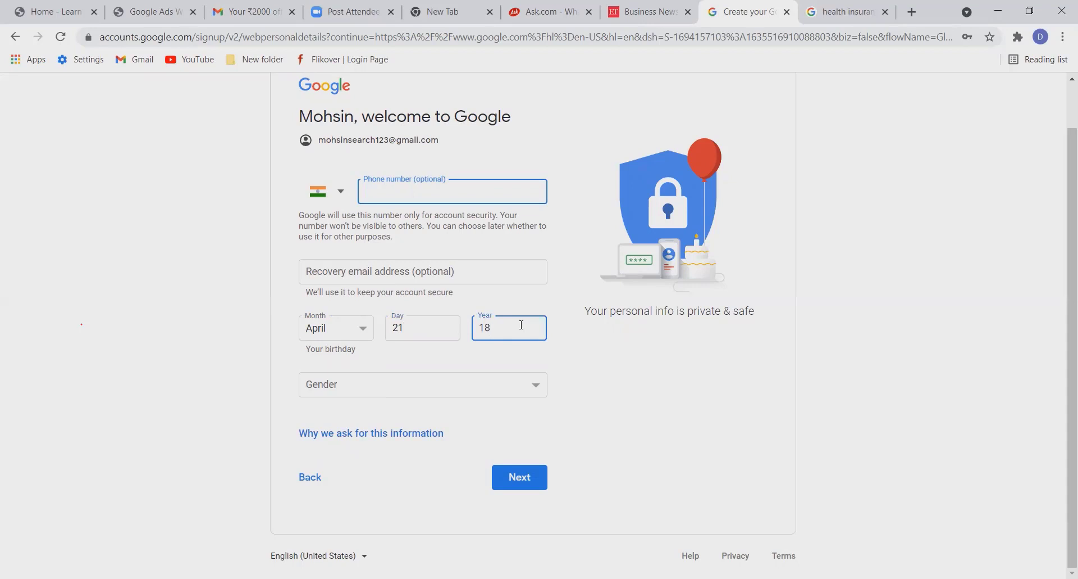
pyautogui.press('BackSpace')
pyautogui.write('983')
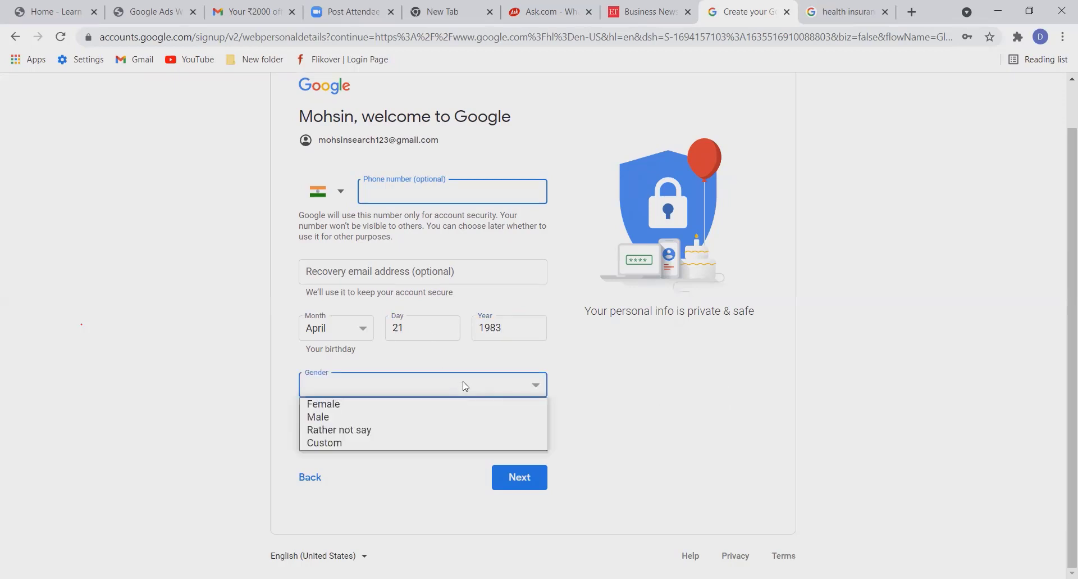
pyautogui.click(376, 430)
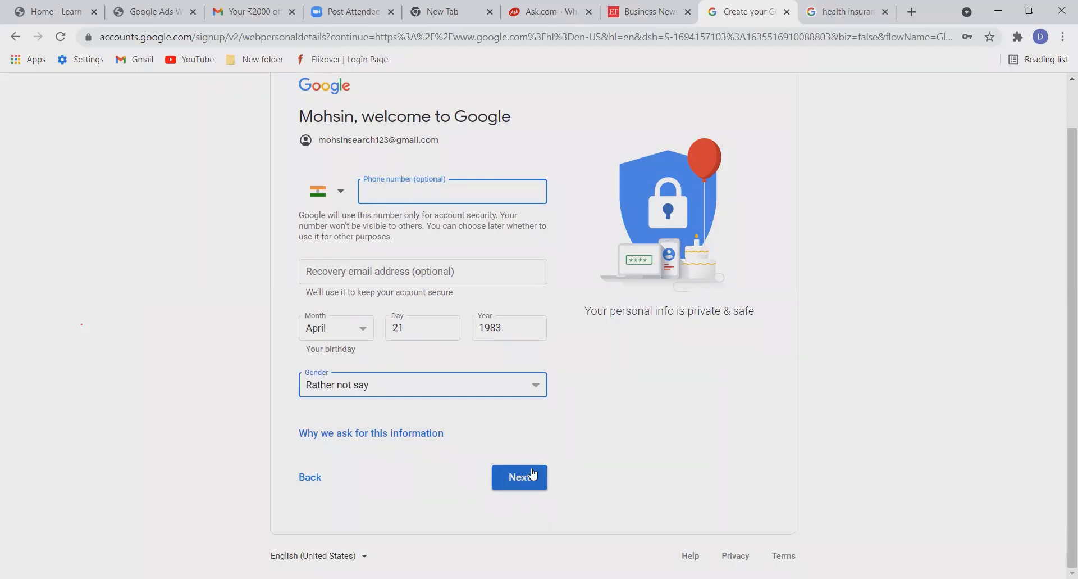
pyautogui.click(530, 477)
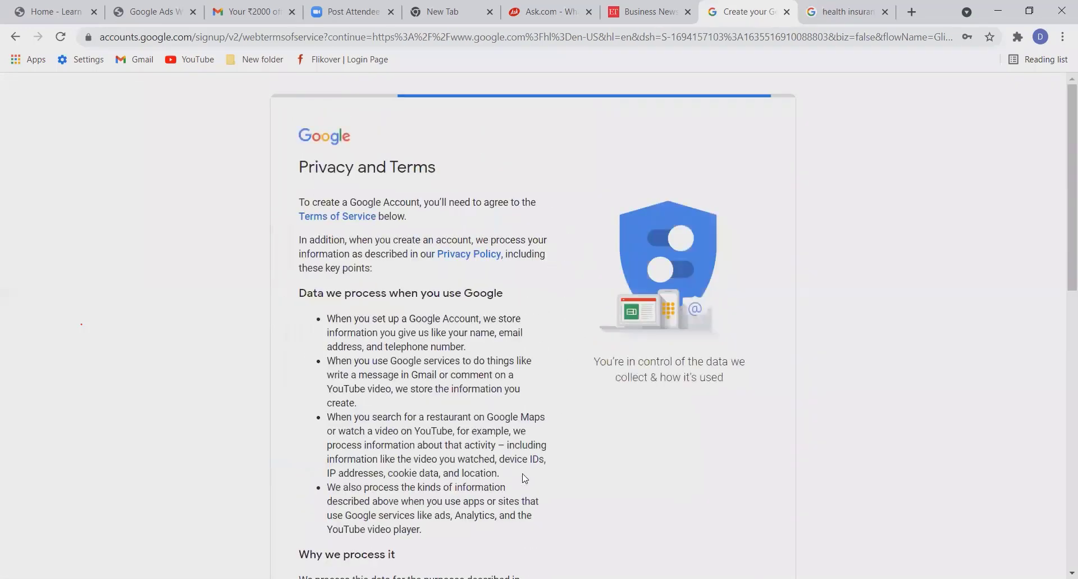
# Step: Scroll through the Privacy and Terms and agree to create the account
pyautogui.scroll(-1, 617, 393)
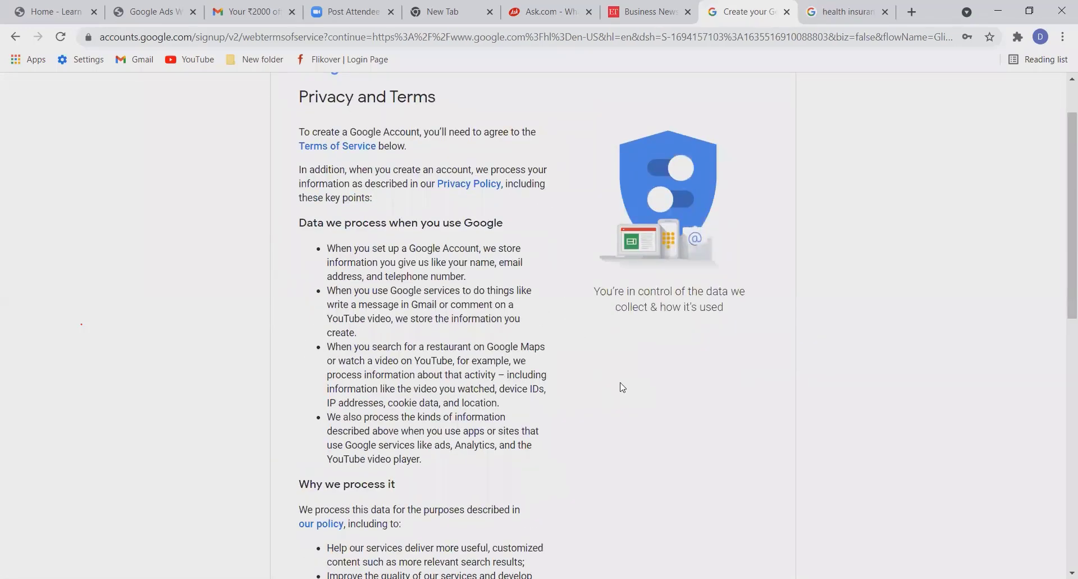
pyautogui.scroll(-9, 622, 387)
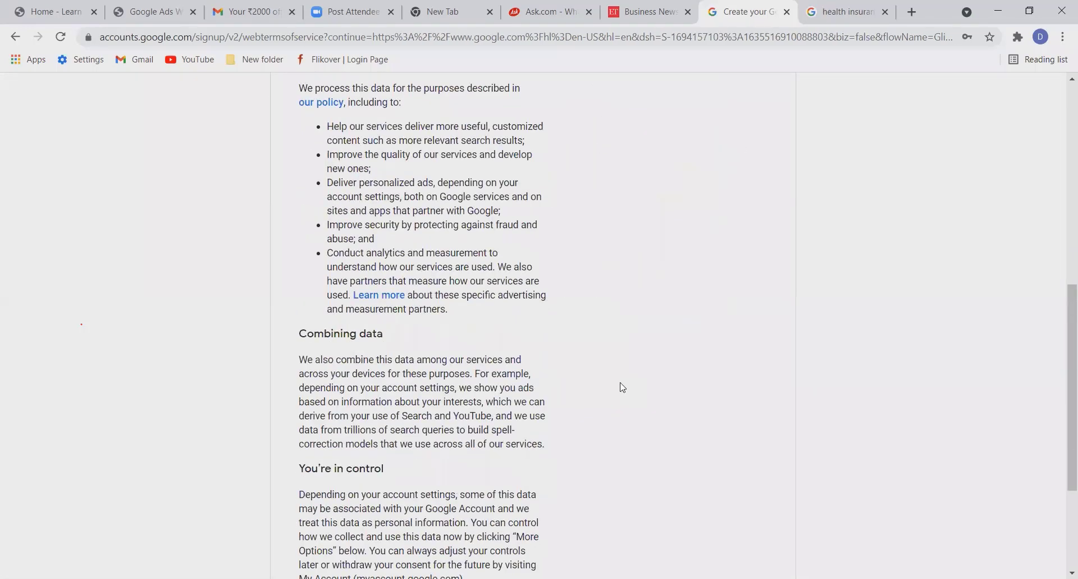
pyautogui.scroll(-2, 623, 387)
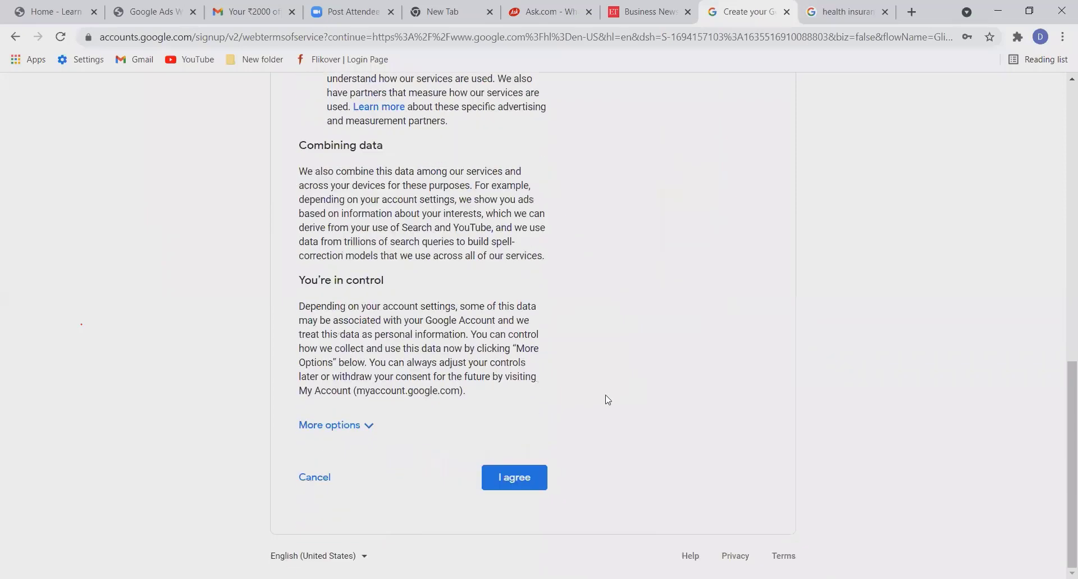
pyautogui.click(518, 477)
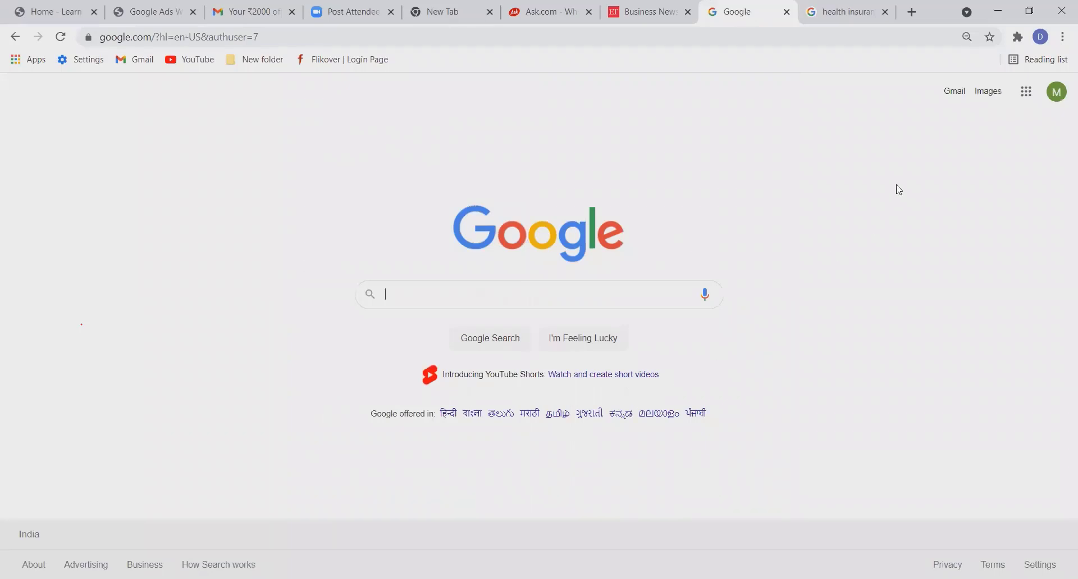
# Step: Open Gmail for the new account, read the Google Community Team welcome email, and open a new tab
pyautogui.click(1057, 93)
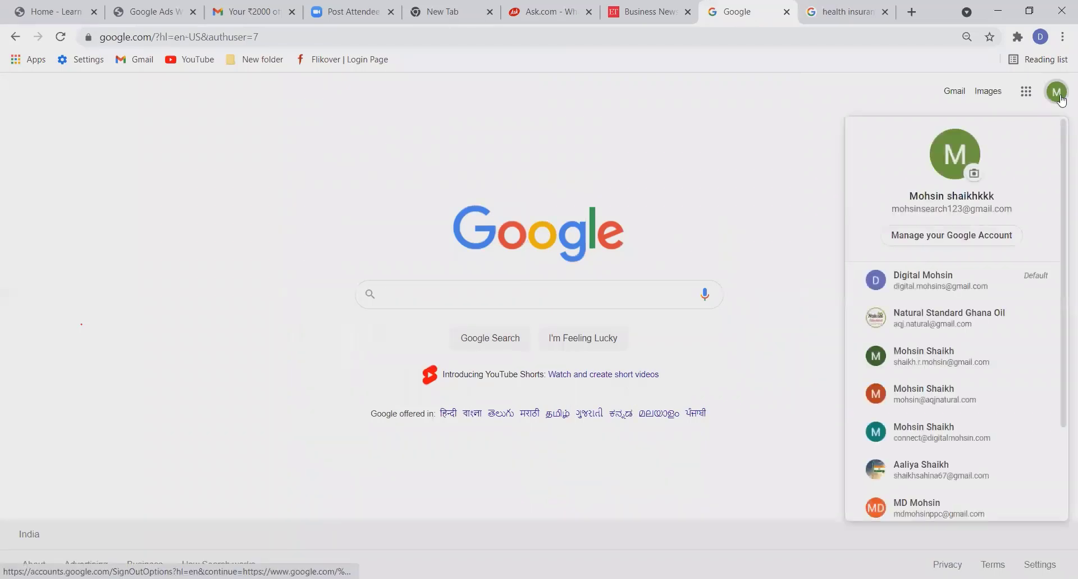
pyautogui.click(955, 92)
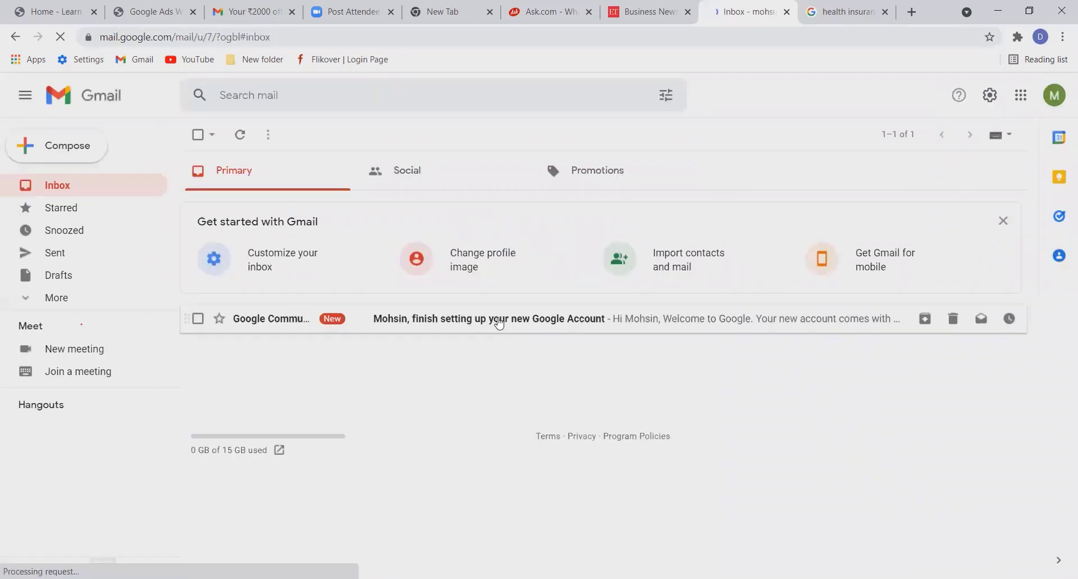
pyautogui.click(500, 322)
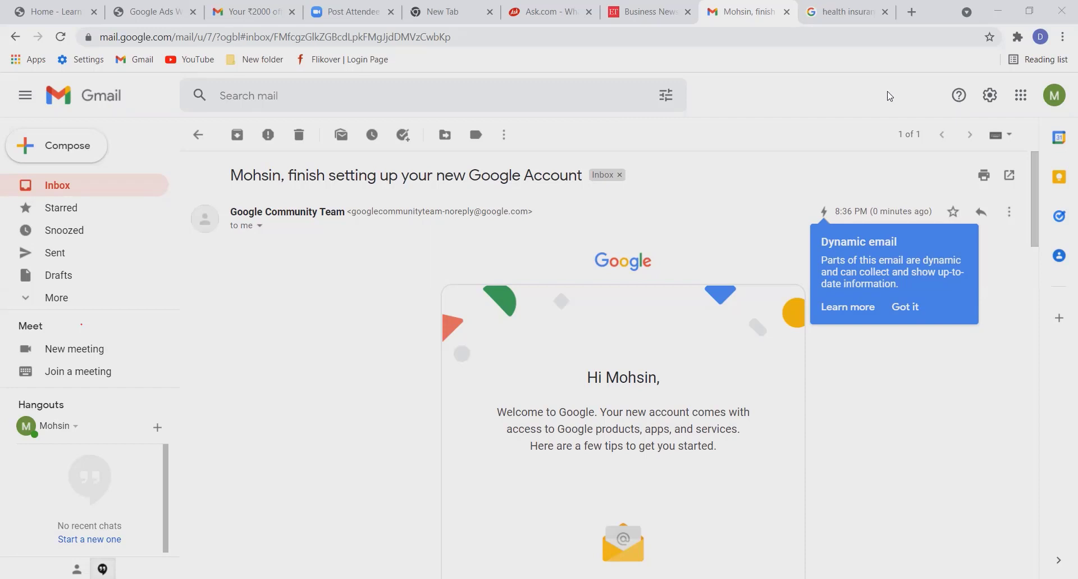
pyautogui.click(912, 11)
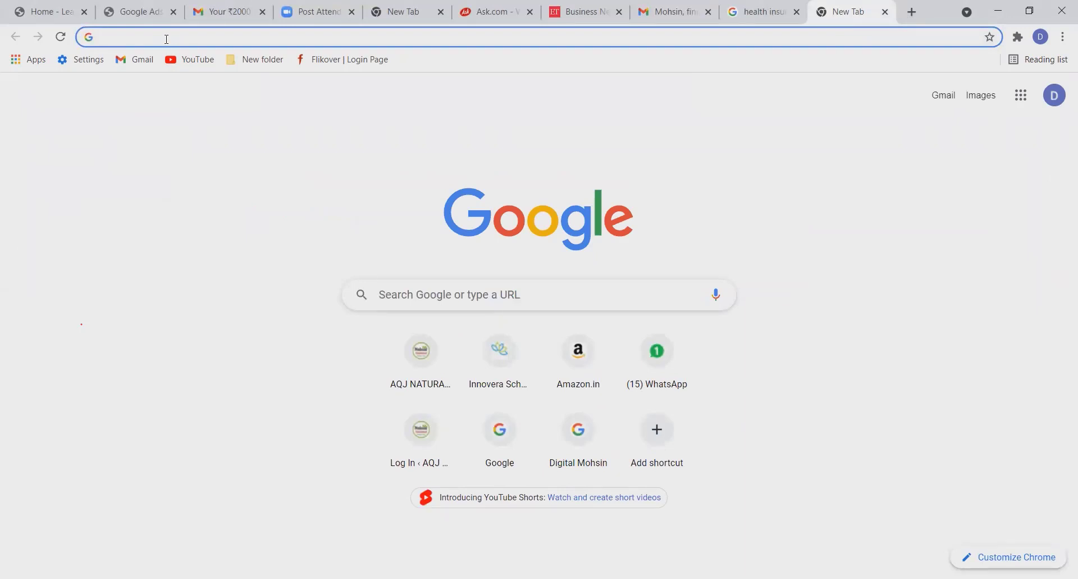
# Step: Search for 'Google ads' and open the ads.google.com home page
pyautogui.write('Googke')
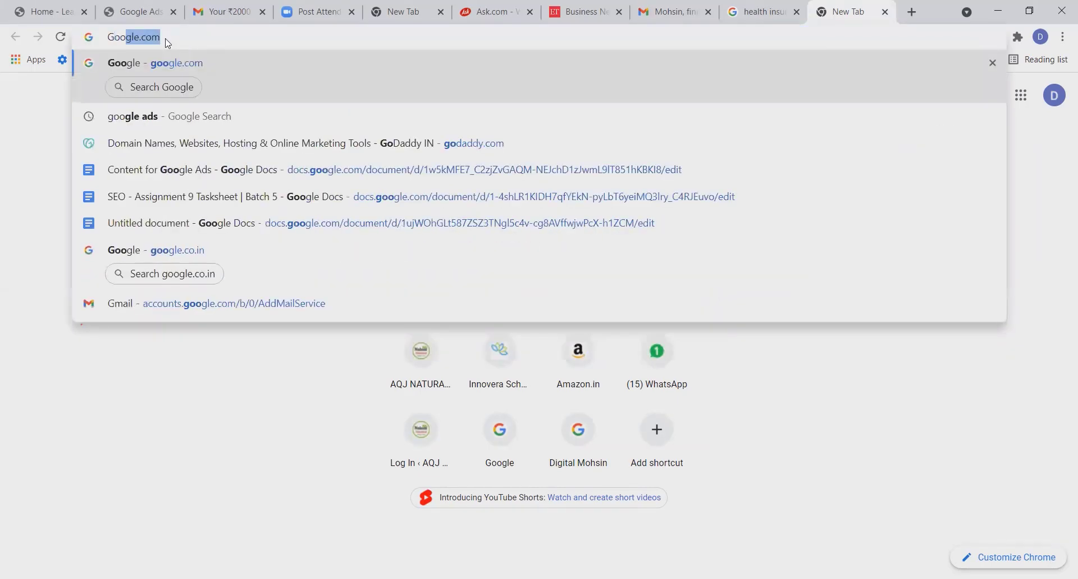
pyautogui.press('BackSpace')
pyautogui.press('BackSpace')
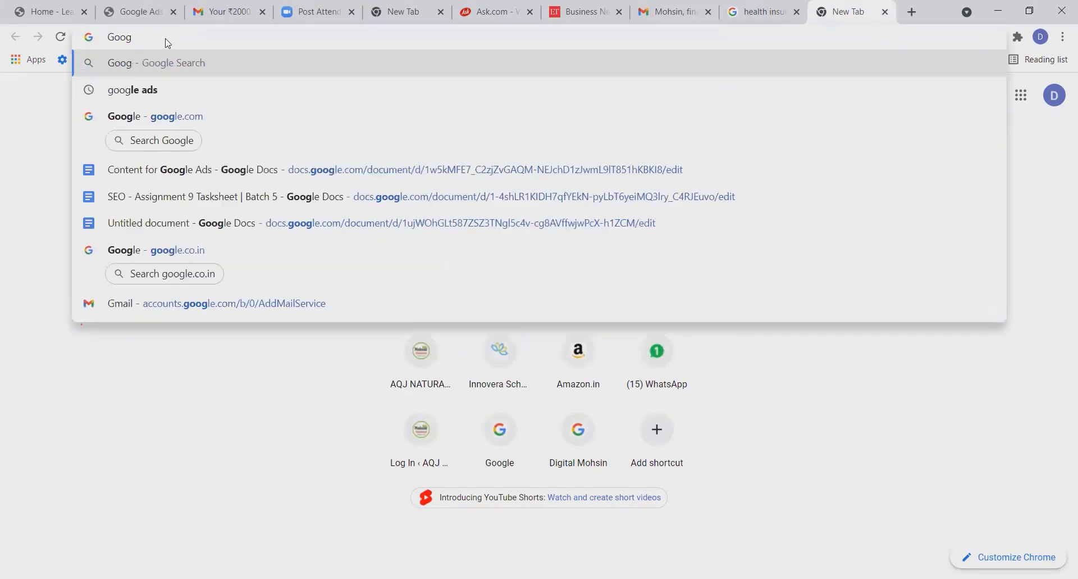
pyautogui.write('le ads')
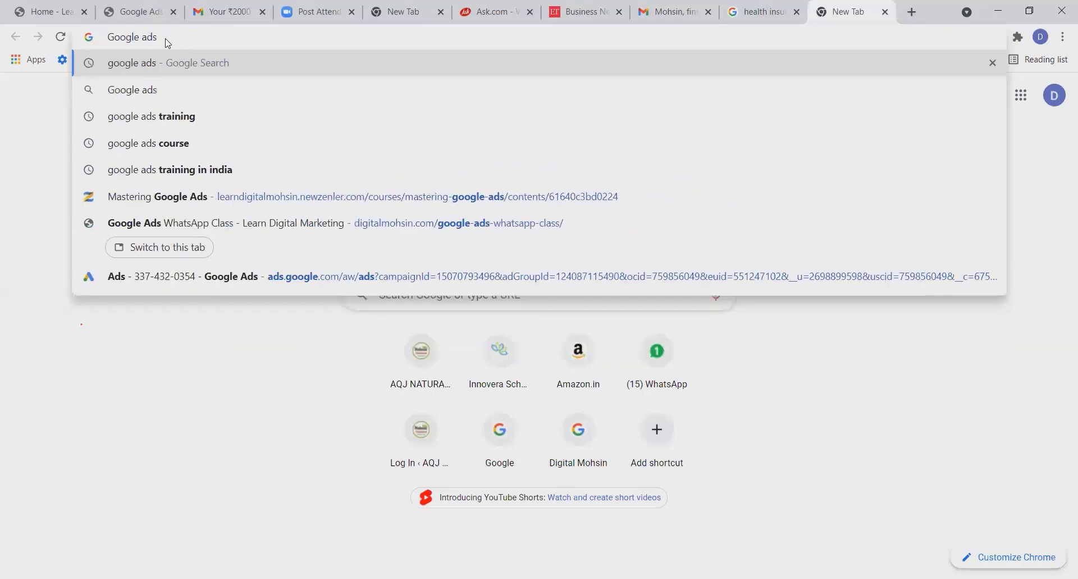
pyautogui.press('Return')
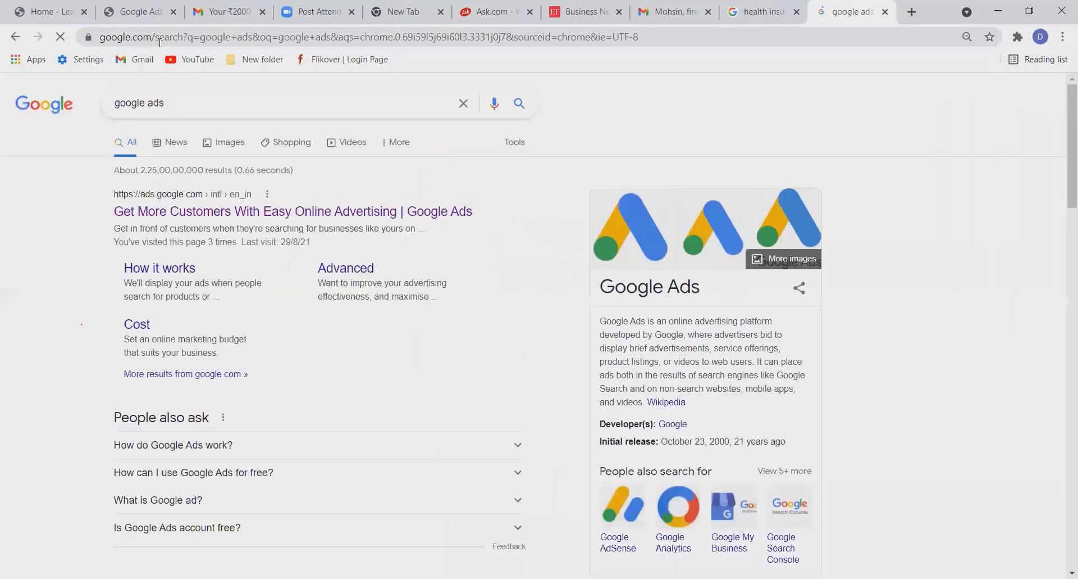
pyautogui.click(163, 212)
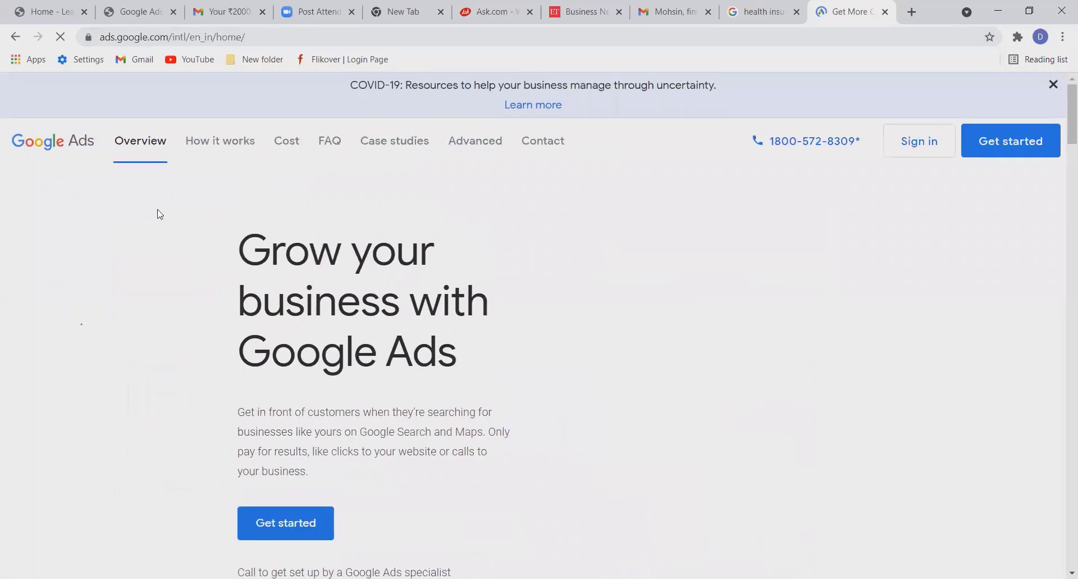
pyautogui.scroll(-2, 551, 322)
pyautogui.scroll(2, 399, 313)
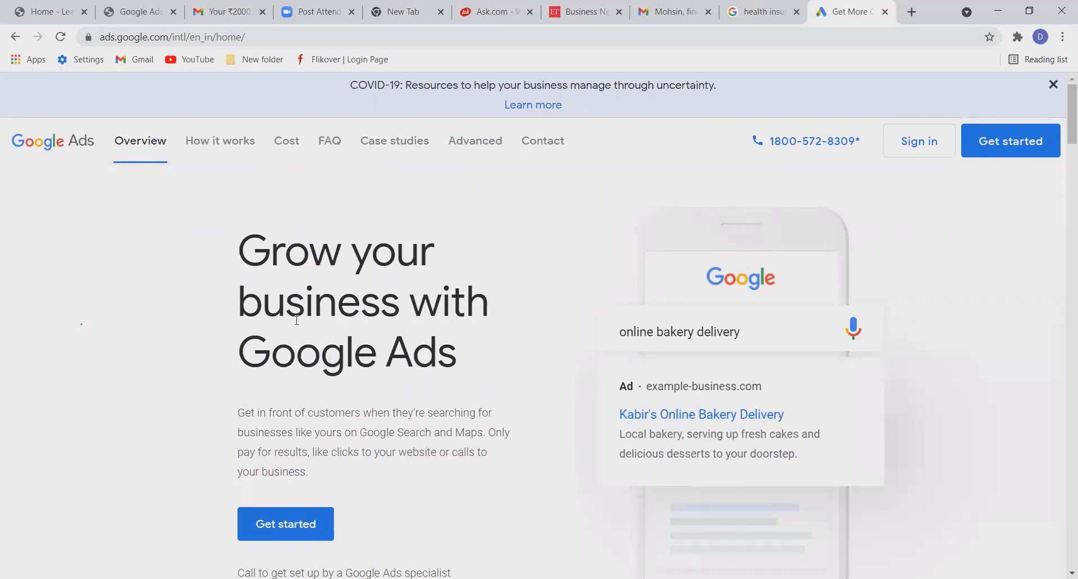
# Step: Choose Get started on the Google Ads home page to reach the account chooser
pyautogui.click(280, 523)
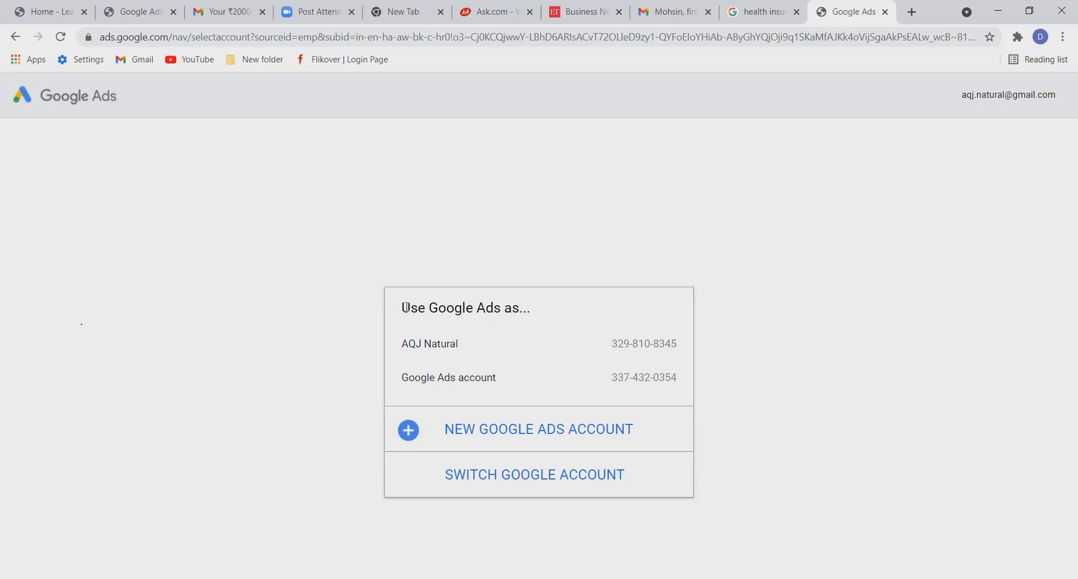
# Step: Choose New Google Ads account, then sign out from the avatar menu
pyautogui.click(542, 431)
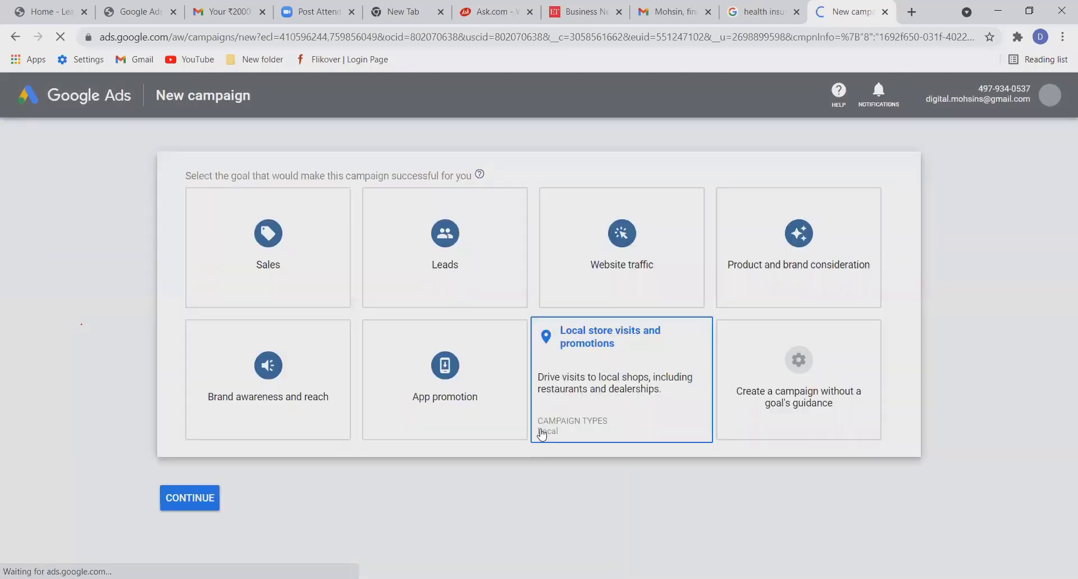
pyautogui.click(1052, 95)
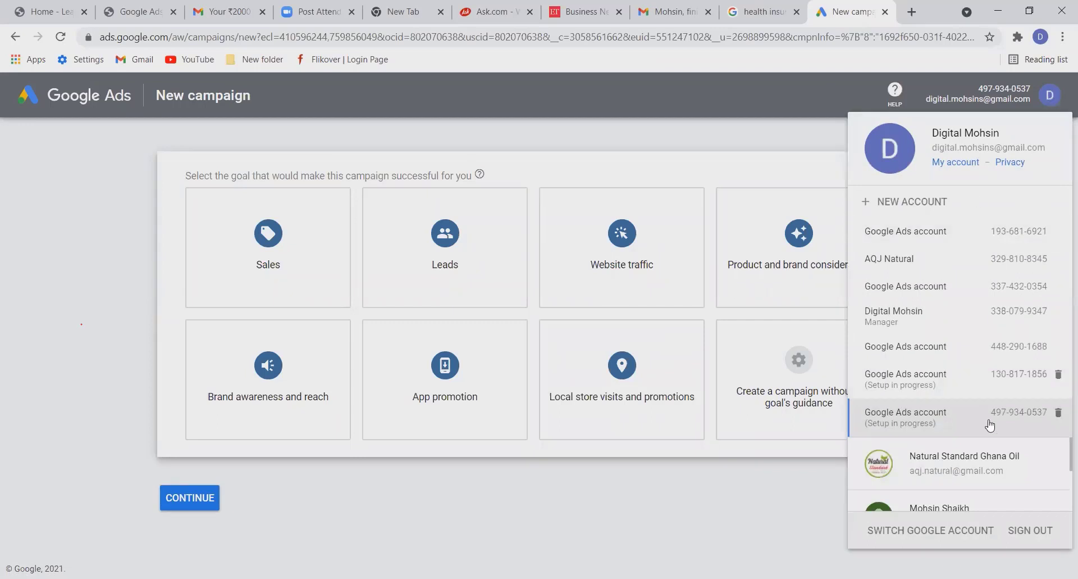
pyautogui.click(1029, 531)
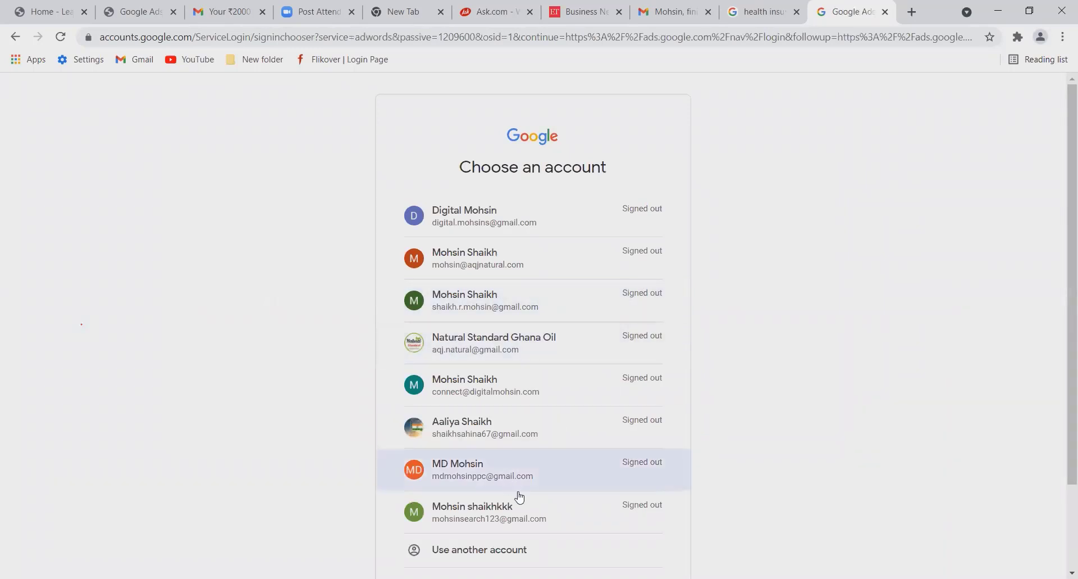
# Step: Select the newly created account and sign in with its password
pyautogui.click(493, 508)
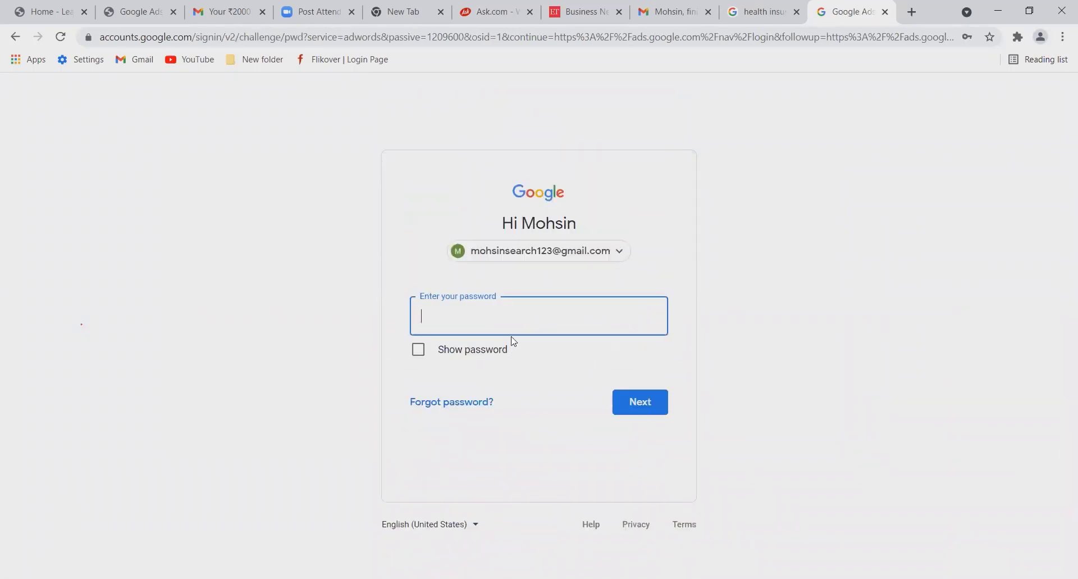
pyautogui.write('••••••••••')
pyautogui.click(635, 392)
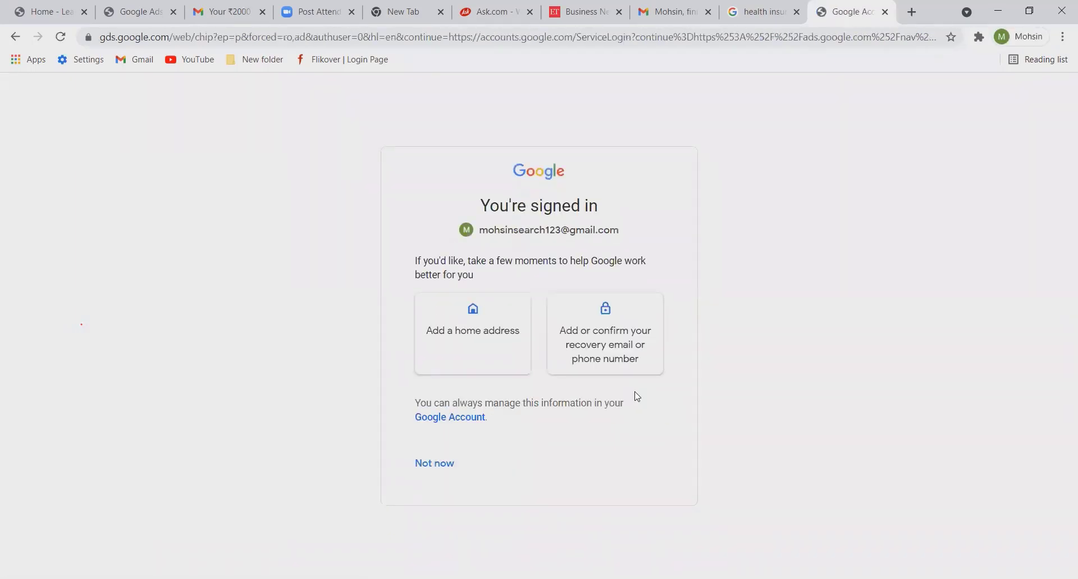
# Step: Skip the optional account details with 'Not now' to continue to Google Ads
pyautogui.click(437, 464)
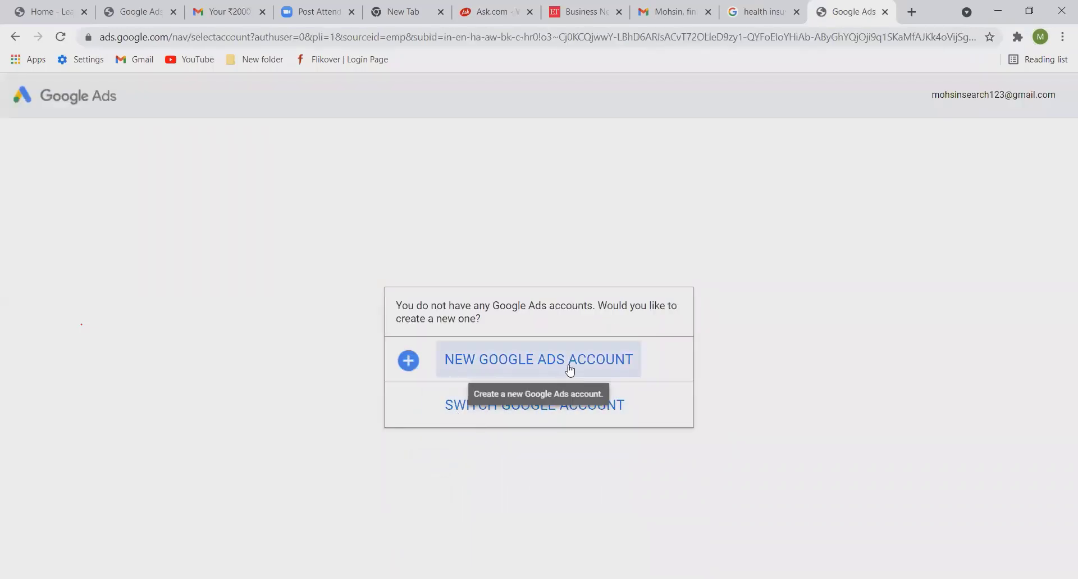
# Step: Start a new Google Ads account and scroll through the main advertising goal options
pyautogui.click(512, 362)
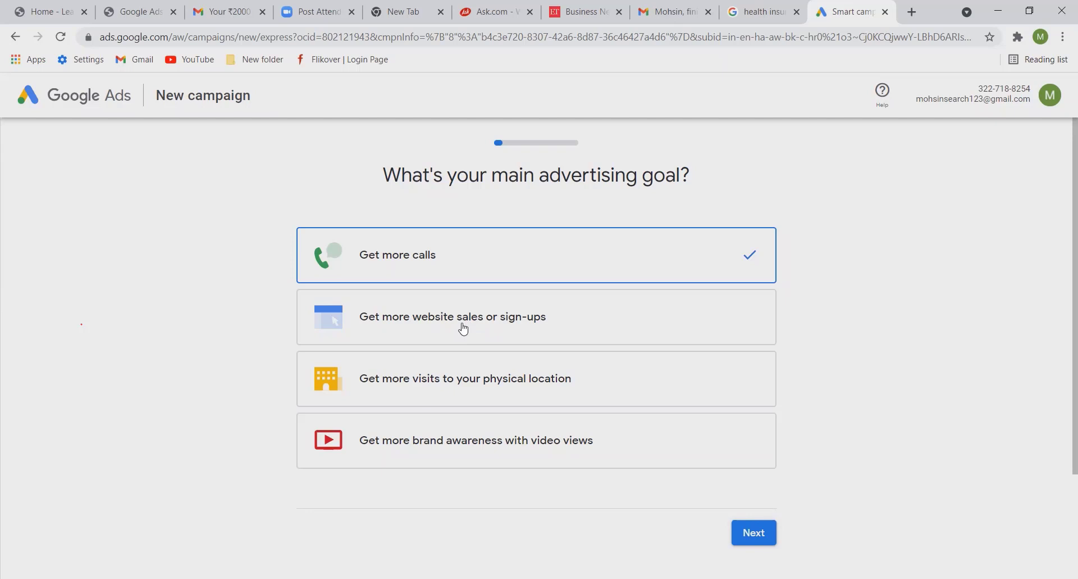
pyautogui.scroll(-3, 463, 329)
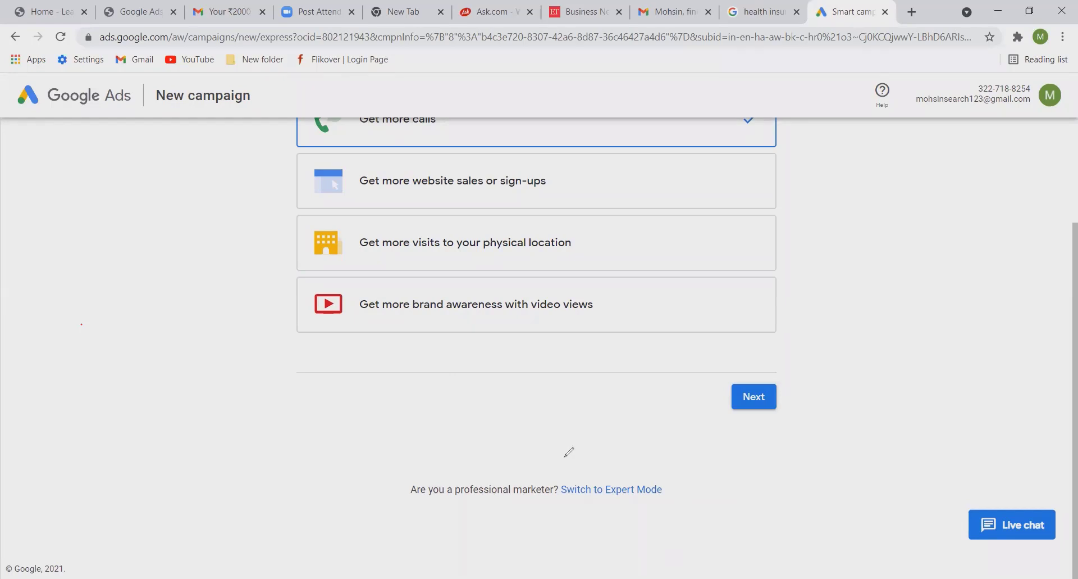
pyautogui.moveTo(590, 455)
pyautogui.mouseDown()
pyautogui.moveTo(608, 527)
pyautogui.moveTo(700, 494)
pyautogui.moveTo(690, 462)
pyautogui.moveTo(609, 441)
pyautogui.moveTo(582, 456)
pyautogui.mouseUp()
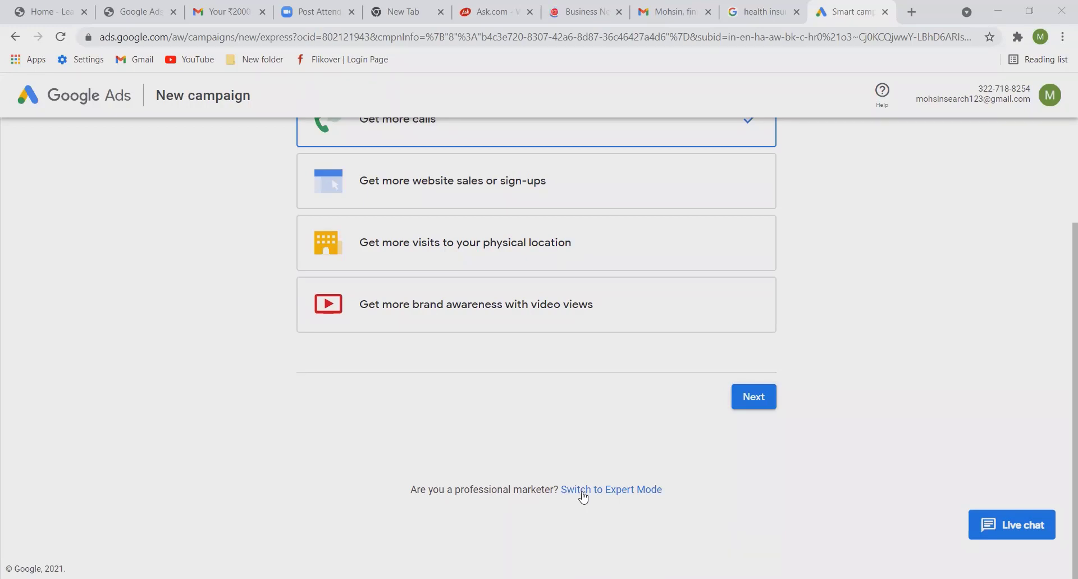
# Step: Switch campaign setup to Expert Mode and pen-mark the Sales, Leads and Website traffic goals
pyautogui.click(586, 490)
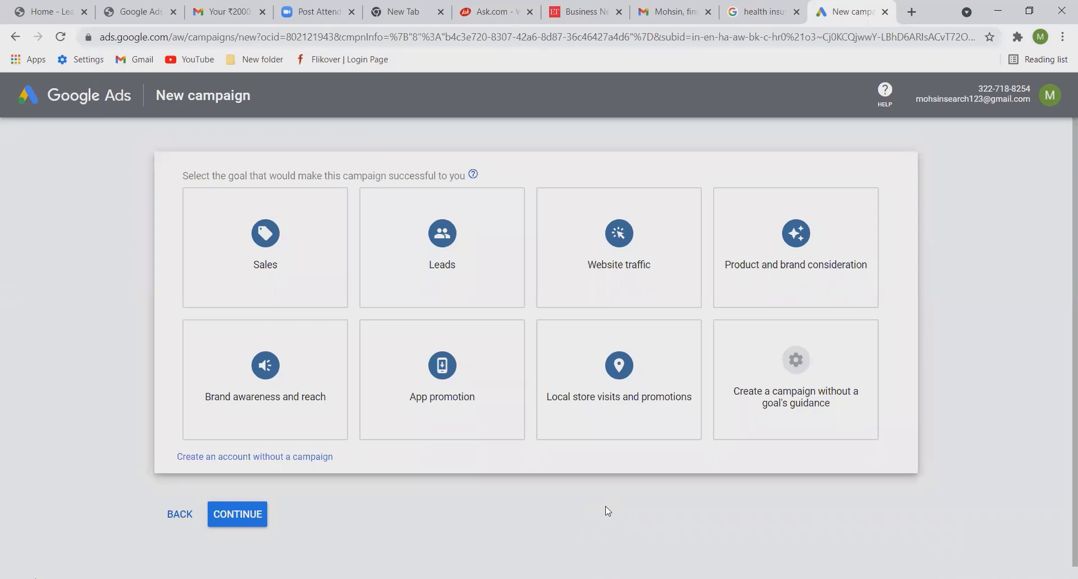
pyautogui.click(894, 179)
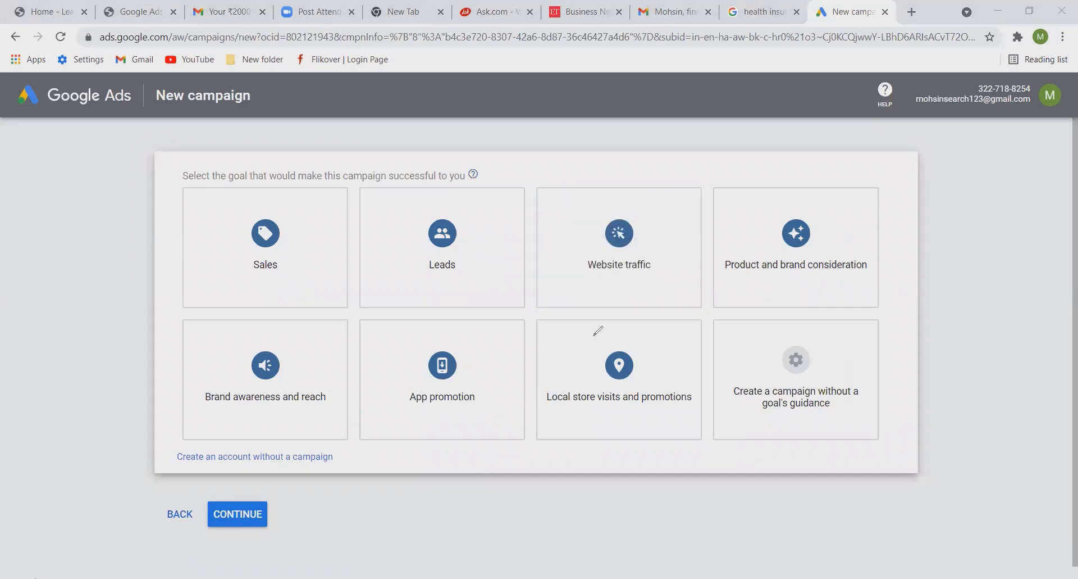
pyautogui.moveTo(172, 232); pyautogui.dragTo(628, 151)
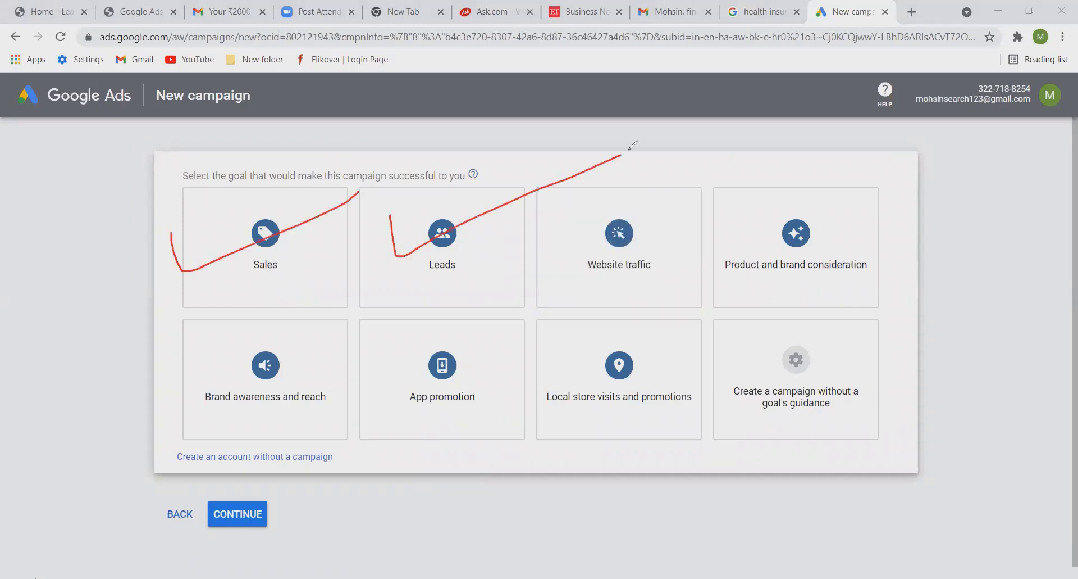
pyautogui.moveTo(543, 214); pyautogui.dragTo(781, 148)
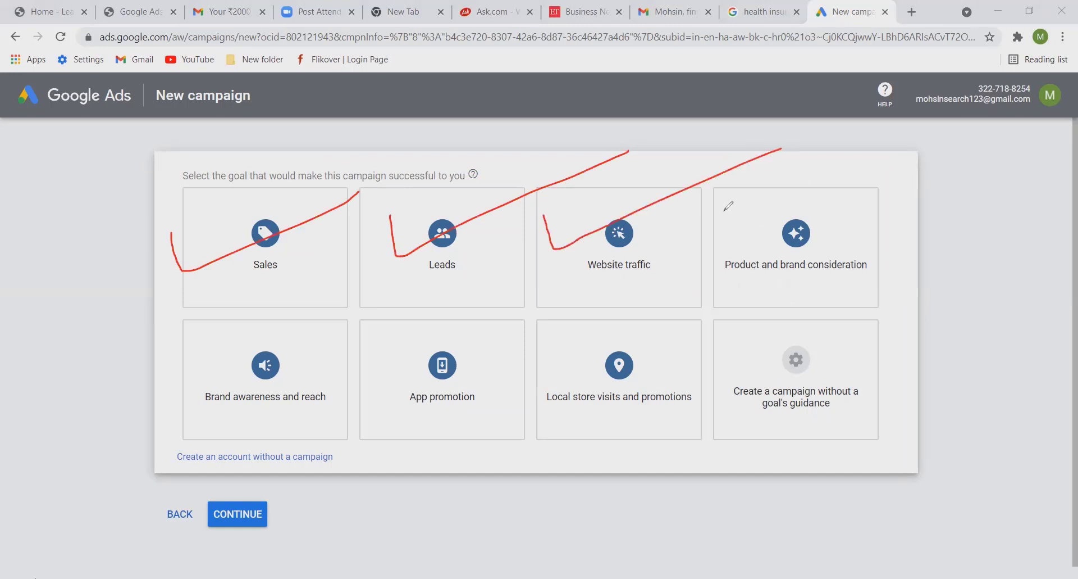
# Step: Mark the Product and brand consideration, Brand awareness, App promotion and Local store visits goals
pyautogui.moveTo(724, 211); pyautogui.dragTo(865, 187)
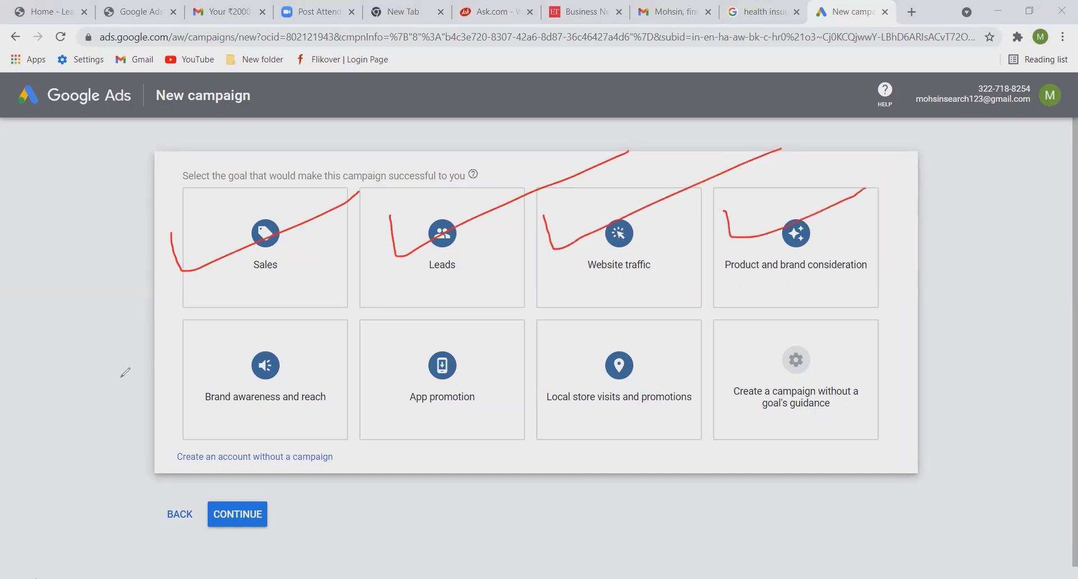
pyautogui.moveTo(120, 373); pyautogui.dragTo(335, 340)
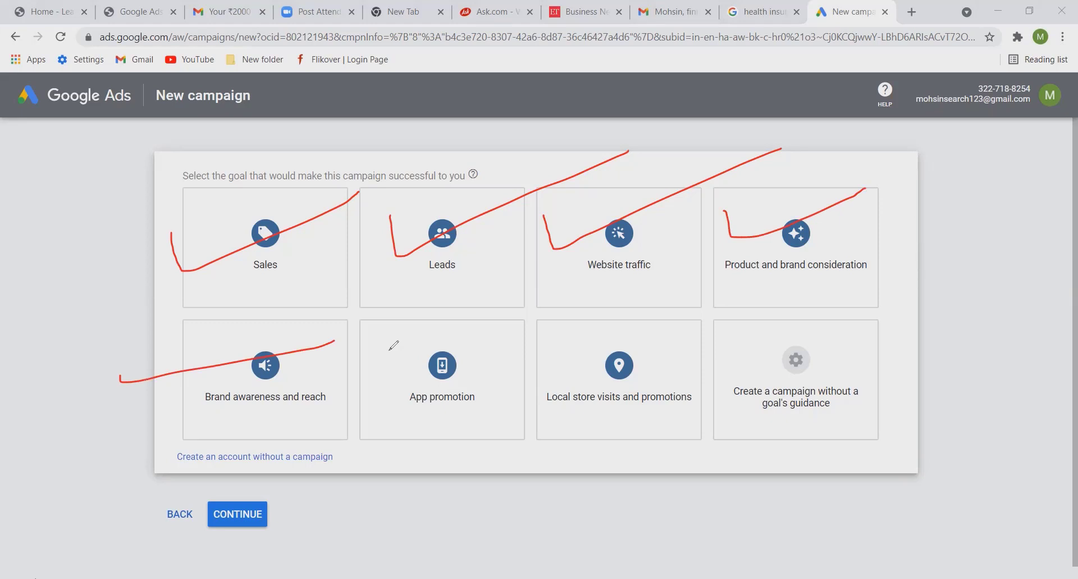
pyautogui.moveTo(362, 344); pyautogui.dragTo(532, 313)
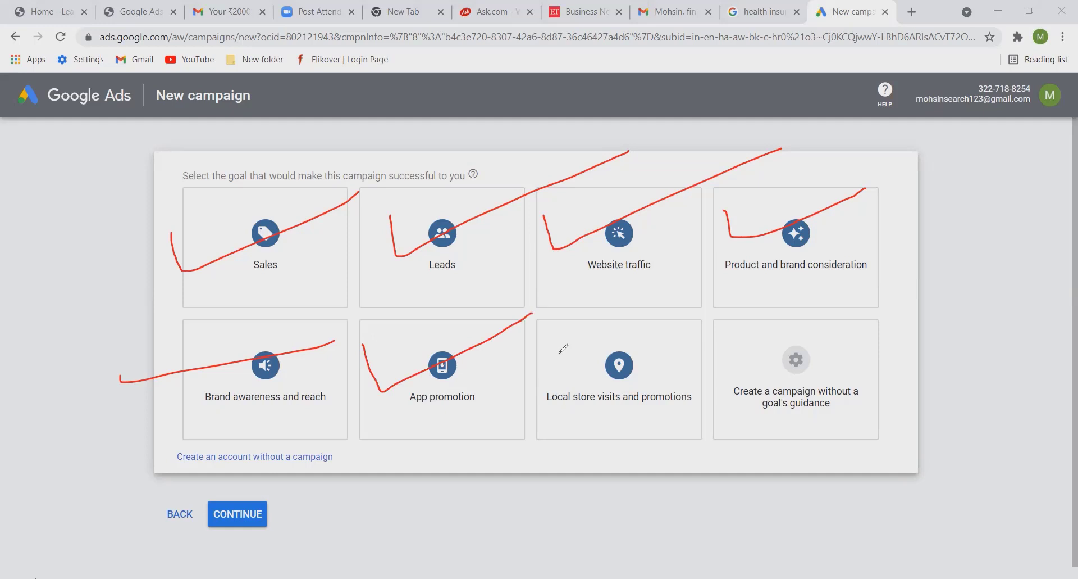
pyautogui.moveTo(559, 353)
pyautogui.mouseDown()
pyautogui.moveTo(563, 373)
pyautogui.moveTo(700, 288)
pyautogui.mouseUp()
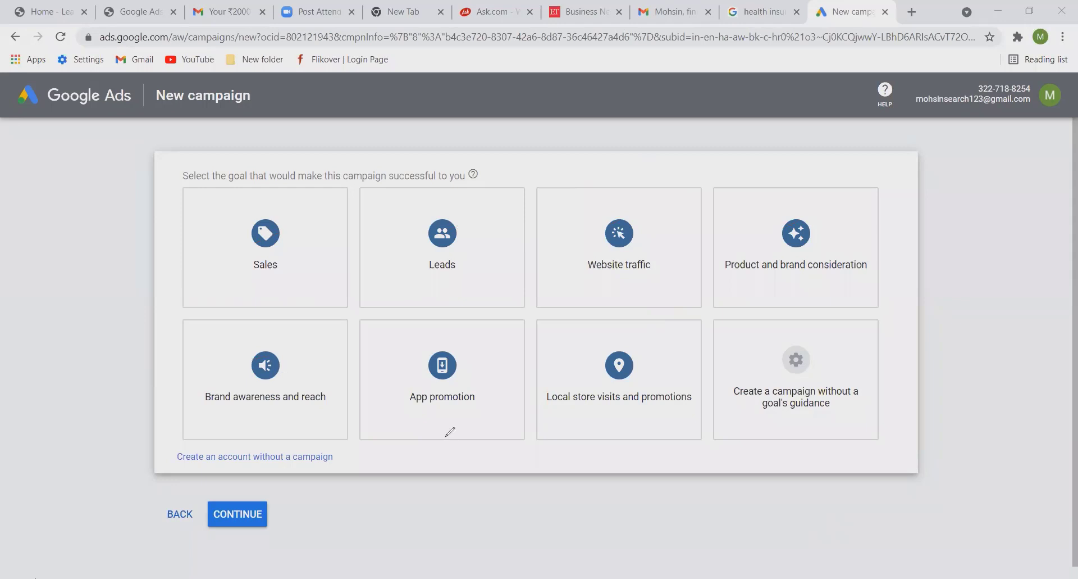
pyautogui.moveTo(193, 431)
pyautogui.mouseDown()
pyautogui.moveTo(136, 445)
pyautogui.moveTo(164, 479)
pyautogui.moveTo(240, 489)
pyautogui.moveTo(382, 483)
pyautogui.moveTo(387, 437)
pyautogui.moveTo(266, 419)
pyautogui.moveTo(181, 432)
pyautogui.mouseUp()
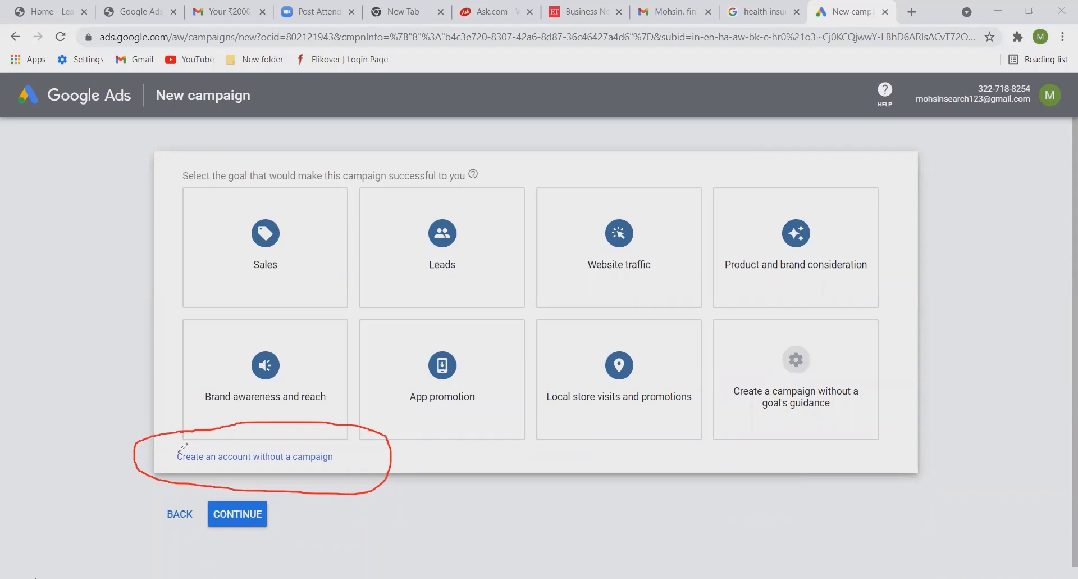
pyautogui.hotkey('ctrl', 'z')
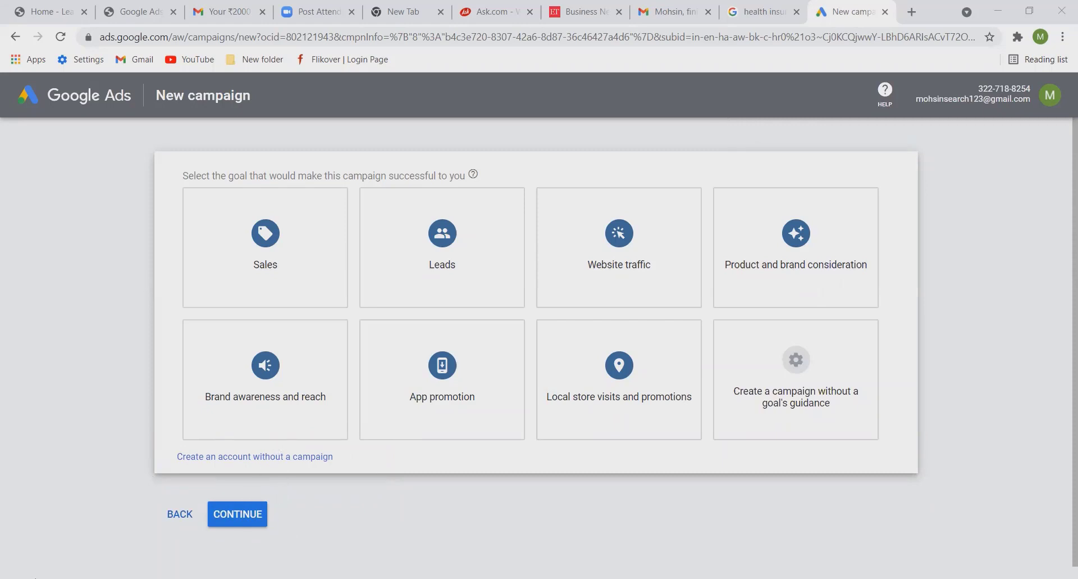
# Step: Choose 'Create an account without a campaign' to reach the business information form
pyautogui.click(224, 462)
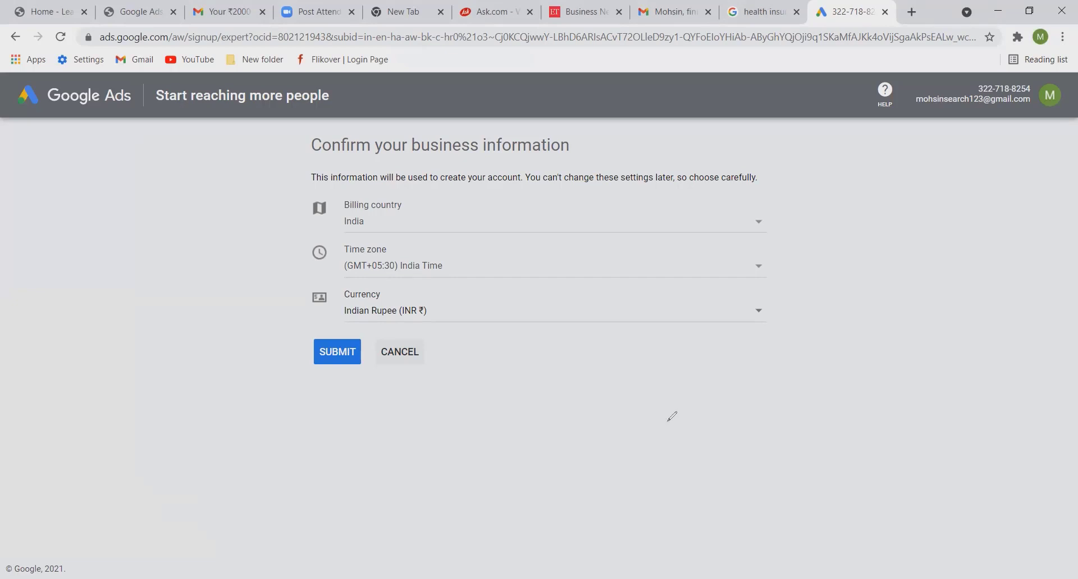
# Step: Confirm billing country India, (GMT+05:30) India Time zone and Indian Rupee (INR) currency
pyautogui.moveTo(605, 354); pyautogui.dragTo(618, 422)
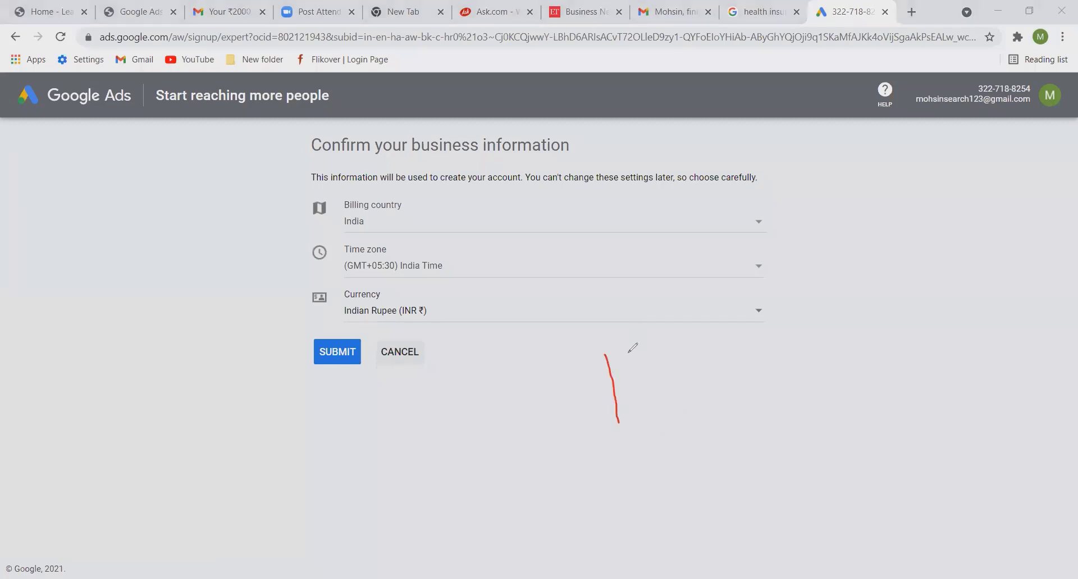
pyautogui.moveTo(649, 352)
pyautogui.mouseDown()
pyautogui.moveTo(674, 388)
pyautogui.moveTo(643, 399)
pyautogui.moveTo(654, 349)
pyautogui.moveTo(692, 352)
pyautogui.moveTo(722, 429)
pyautogui.moveTo(720, 464)
pyautogui.mouseUp()
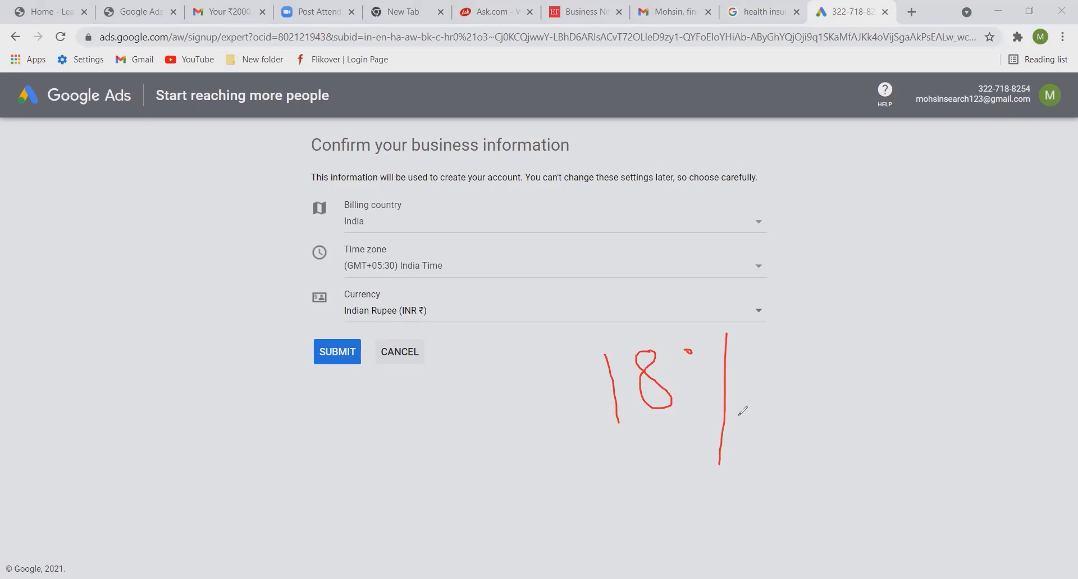
pyautogui.moveTo(739, 415); pyautogui.dragTo(739, 416)
pyautogui.moveTo(482, 257); pyautogui.dragTo(696, 175)
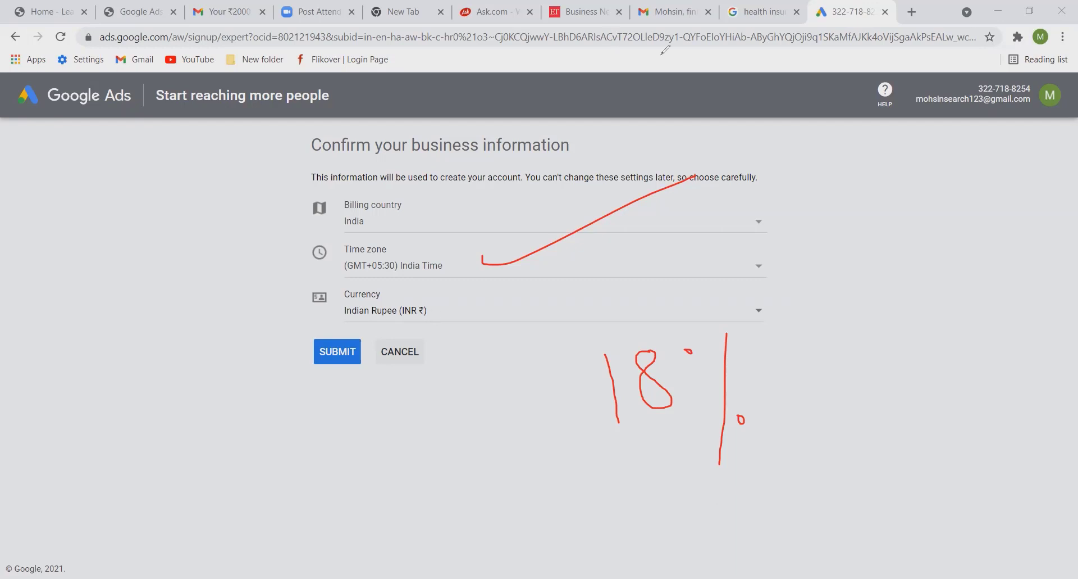
# Step: Submit the India / INR business details to complete the new account
pyautogui.press('Escape')
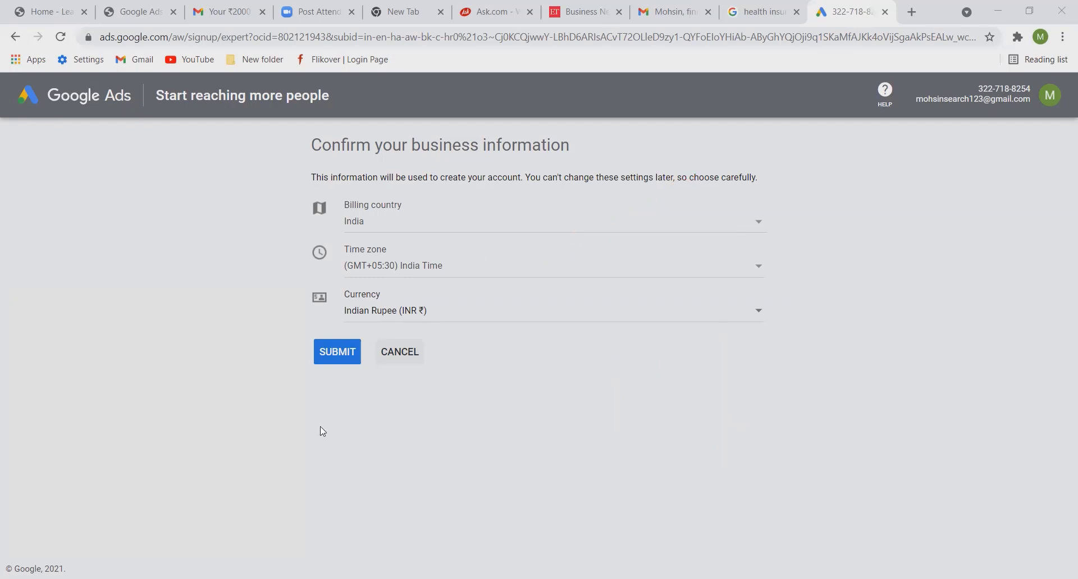
pyautogui.click(325, 354)
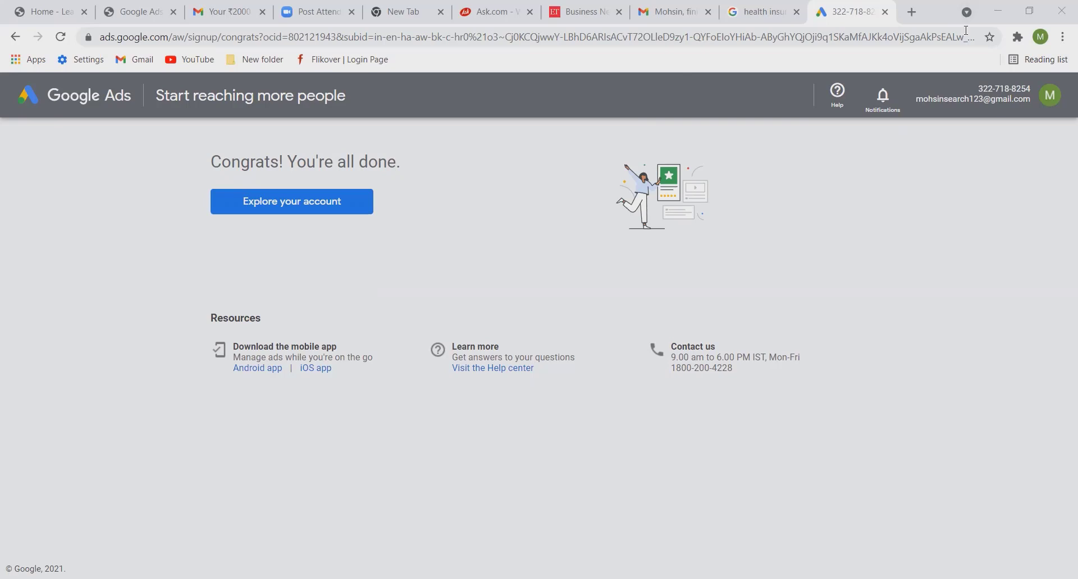
pyautogui.click(842, 91)
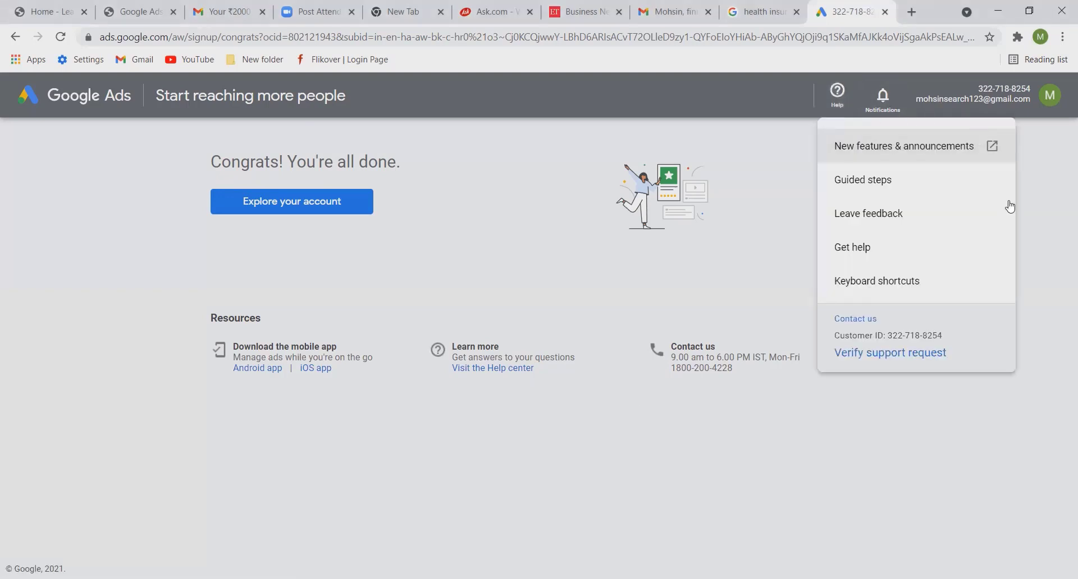
pyautogui.click(948, 150)
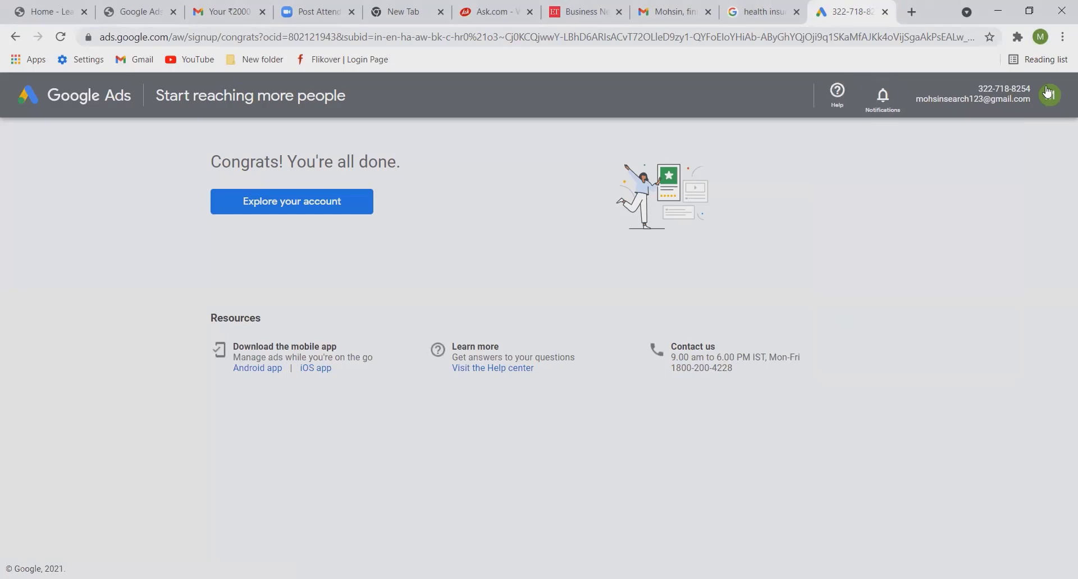
pyautogui.click(1048, 98)
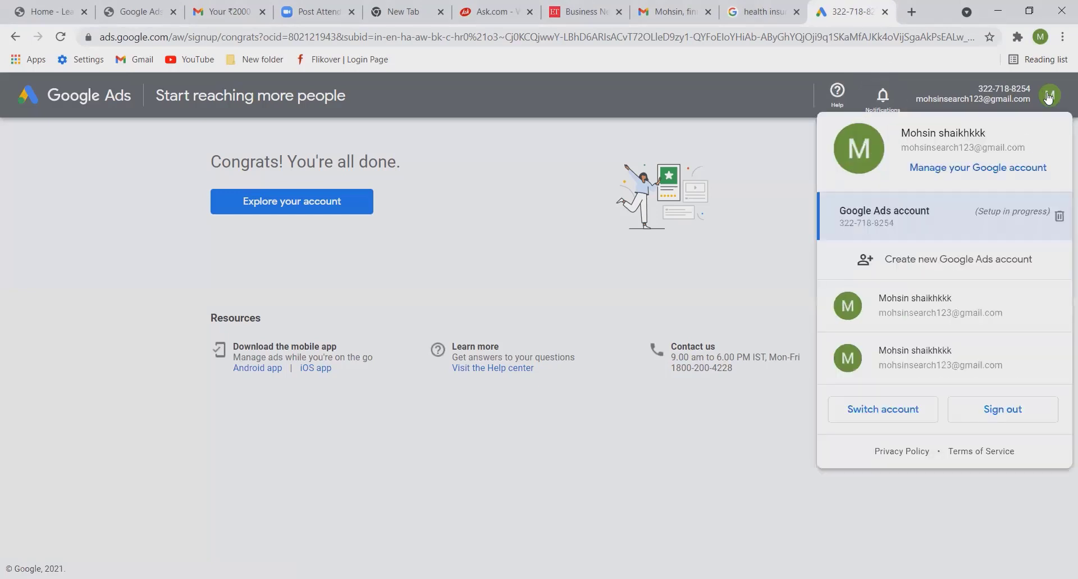
pyautogui.click(773, 137)
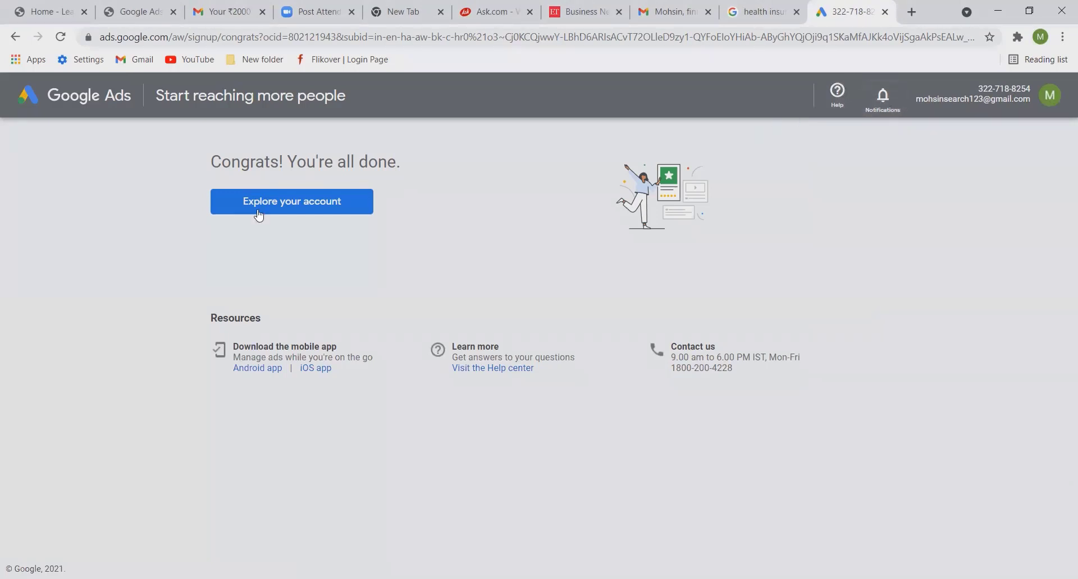
# Step: Enter the new account's All campaigns overview and bring up the Tools & Settings menu
pyautogui.click(310, 202)
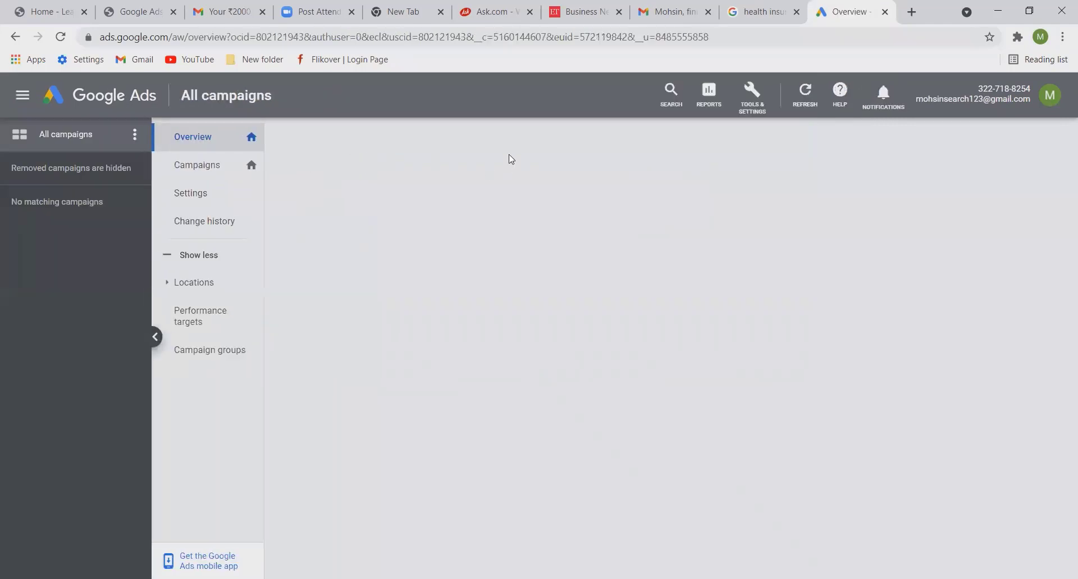
pyautogui.click(758, 100)
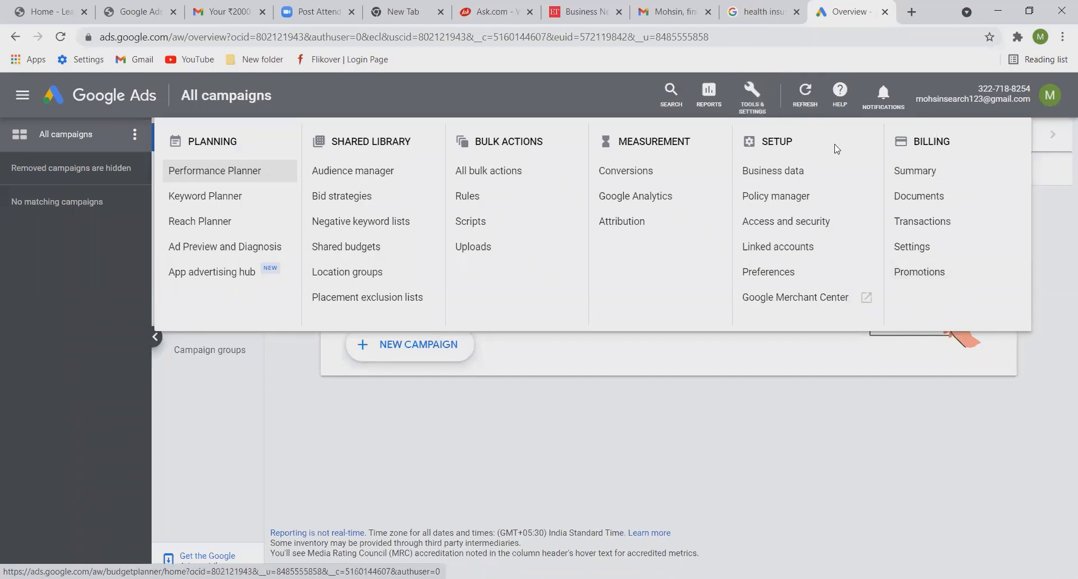
# Step: Open the account's billing setup and expand the editable Account type dropdown
pyautogui.click(920, 271)
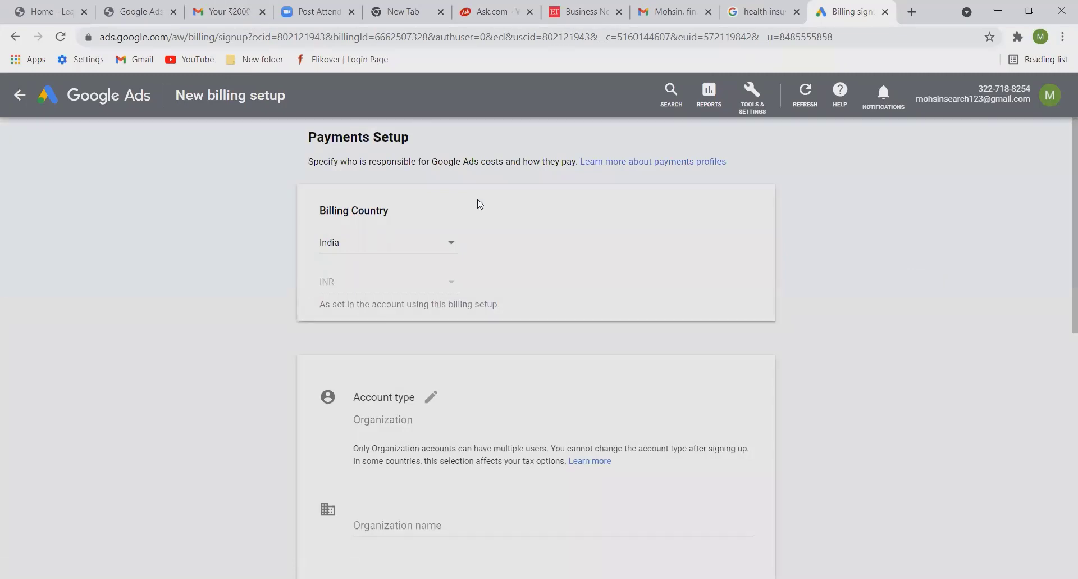
pyautogui.scroll(-2, 561, 315)
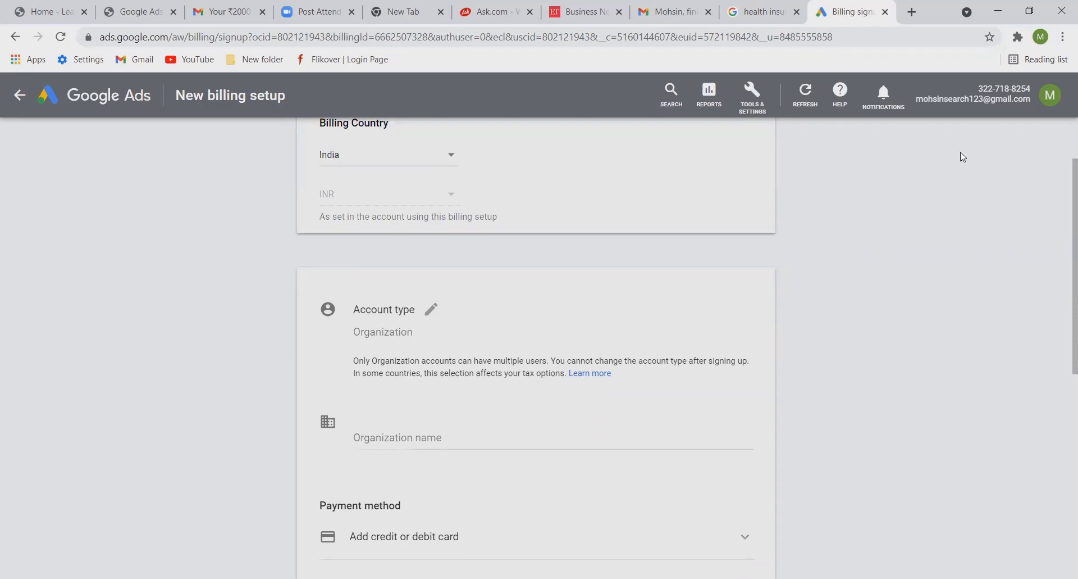
pyautogui.click(429, 312)
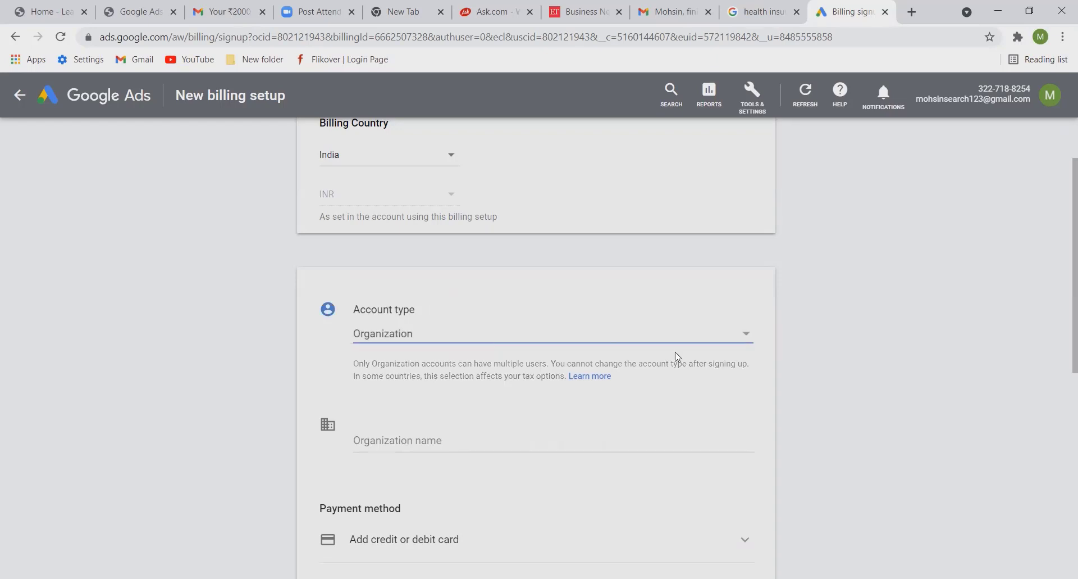
pyautogui.click(746, 336)
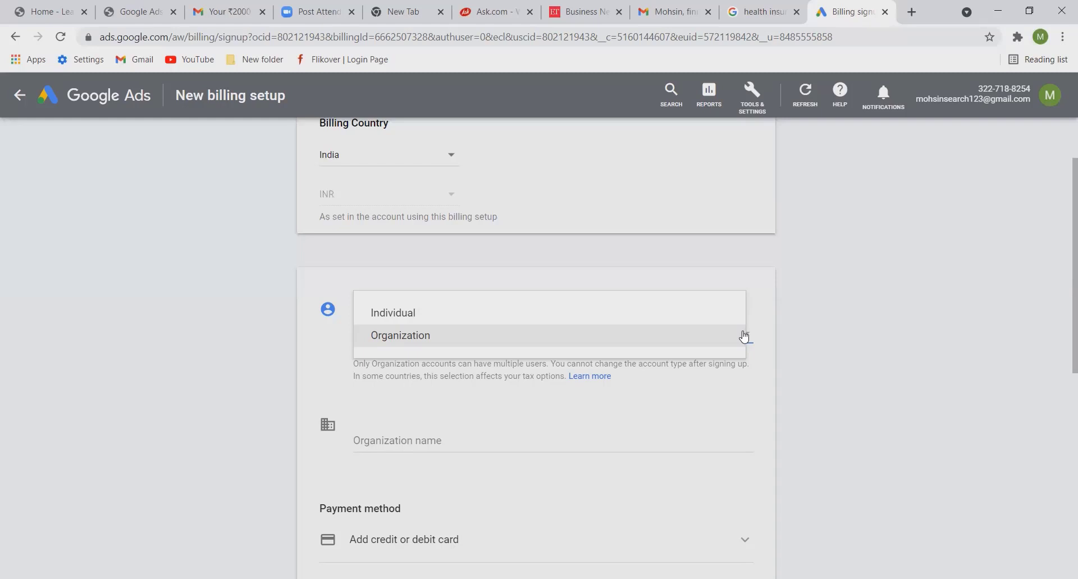
# Step: Set the billing account type to Individual and expand the Payment method choices
pyautogui.click(408, 313)
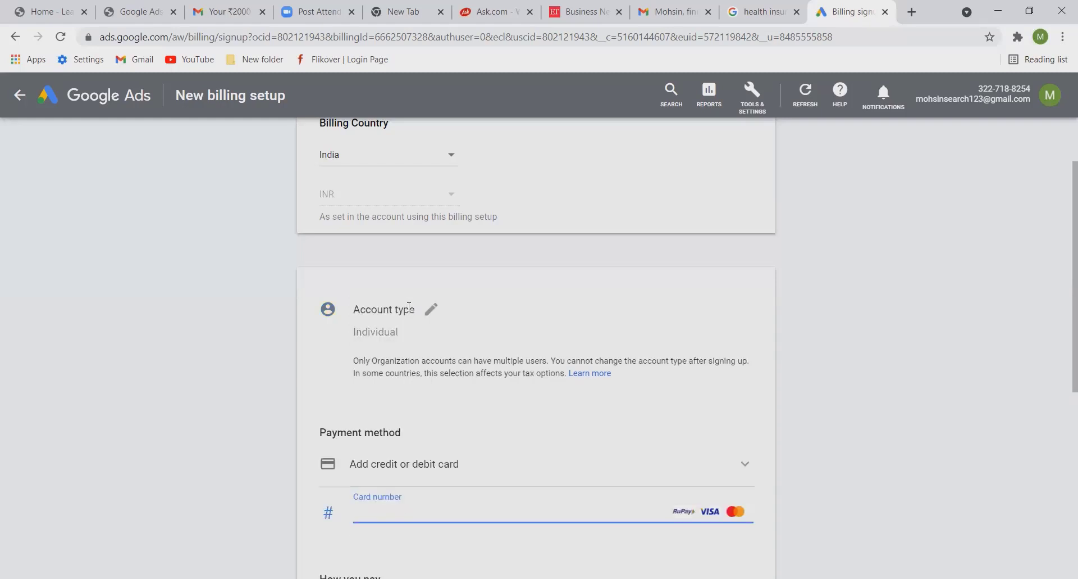
pyautogui.scroll(-2, 410, 306)
pyautogui.scroll(-3, 410, 307)
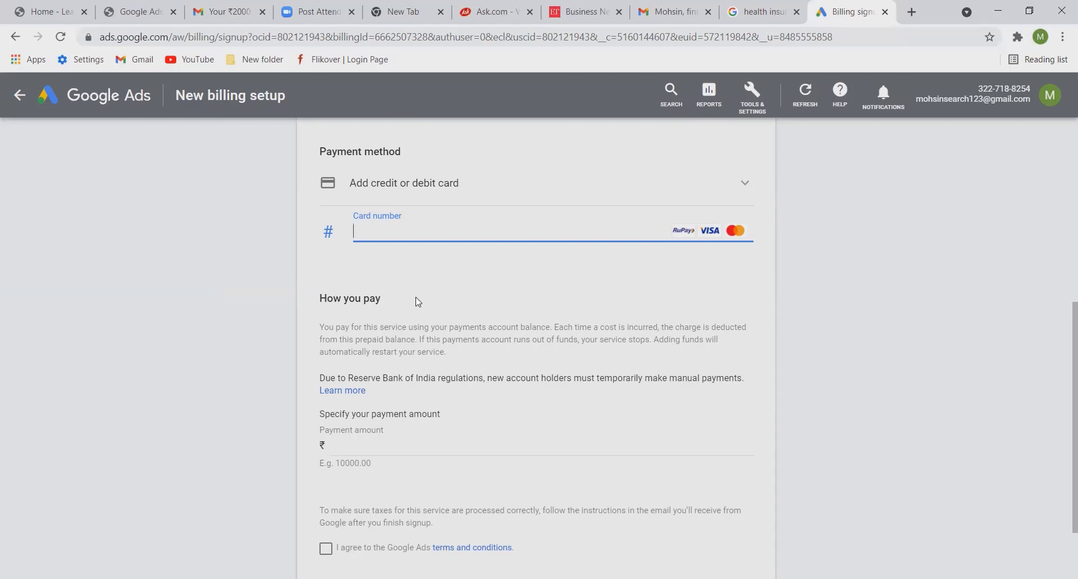
pyautogui.click(744, 184)
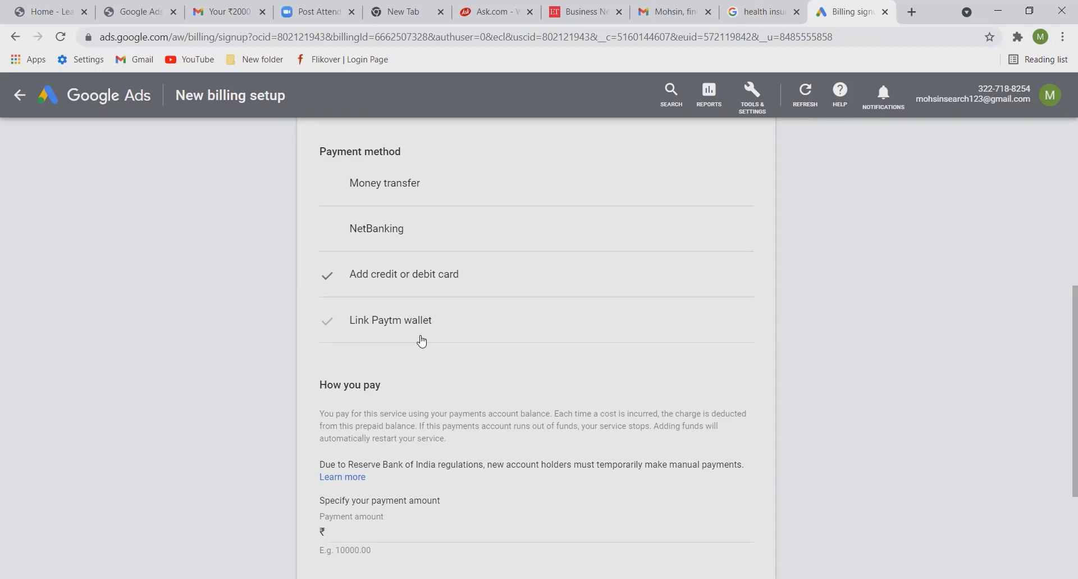
# Step: Review the billing form, collapsing payment choices back to credit or debit card entry
pyautogui.scroll(-1, 422, 340)
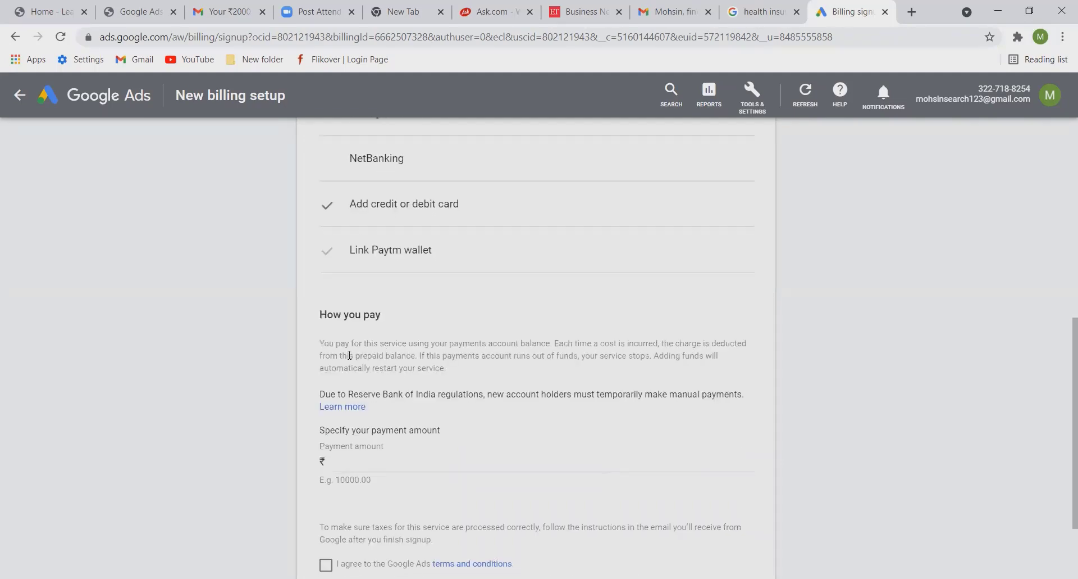
pyautogui.scroll(-1, 335, 362)
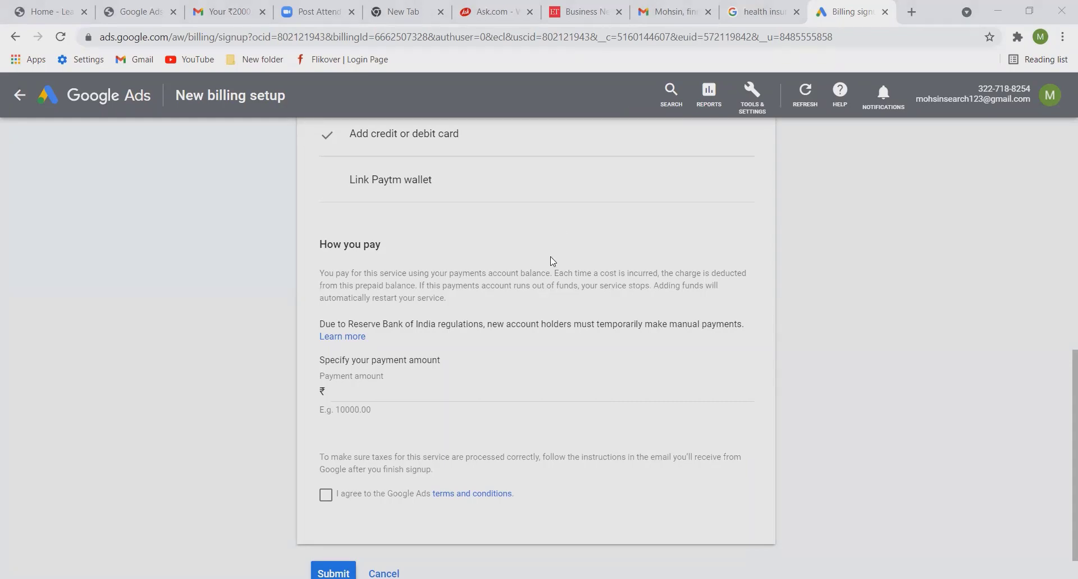
pyautogui.scroll(-1, 550, 261)
pyautogui.scroll(8, 534, 250)
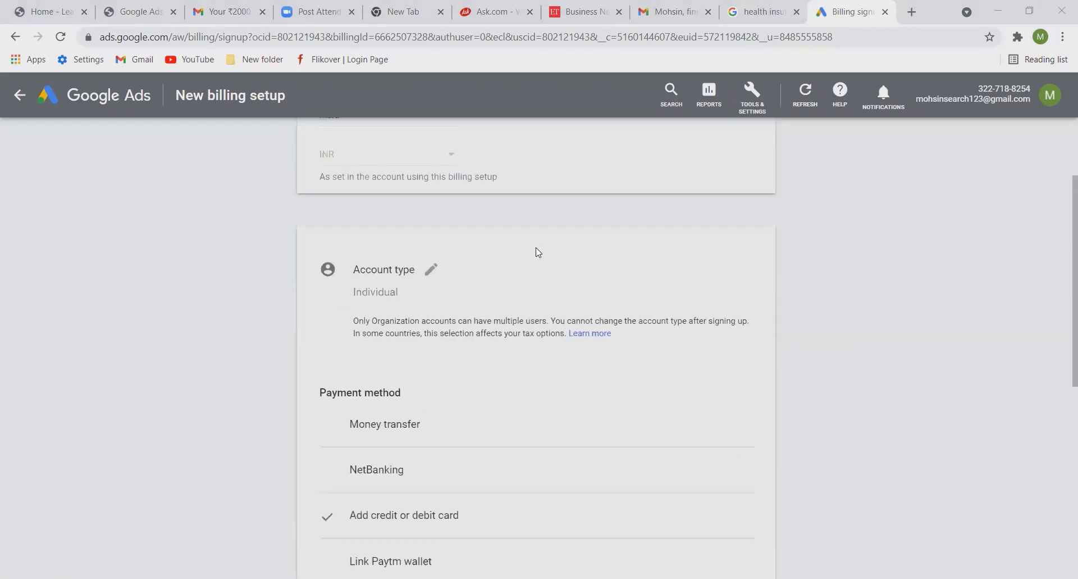
pyautogui.scroll(2, 538, 252)
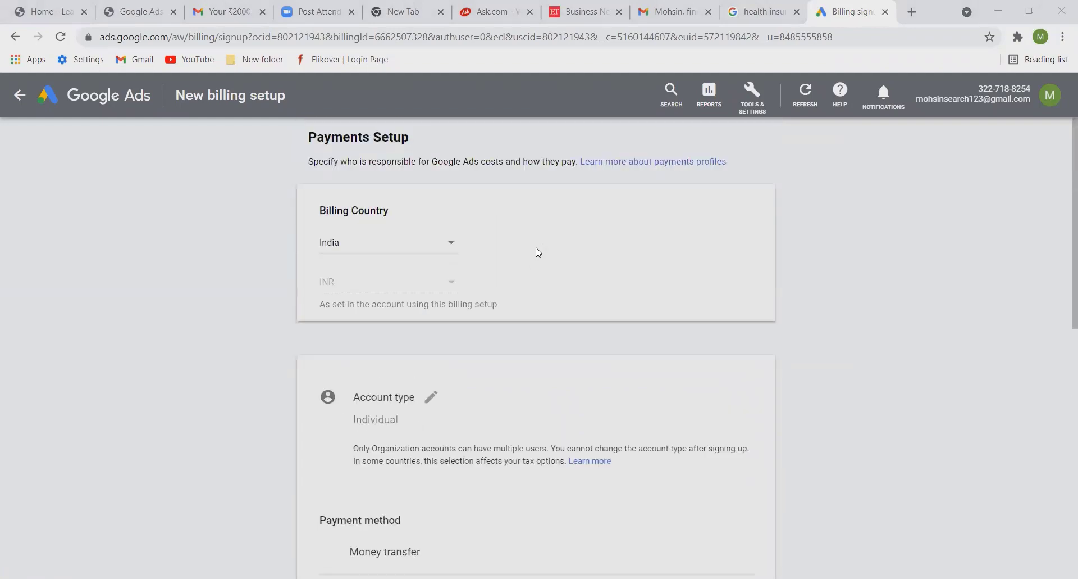
pyautogui.scroll(-10, 538, 252)
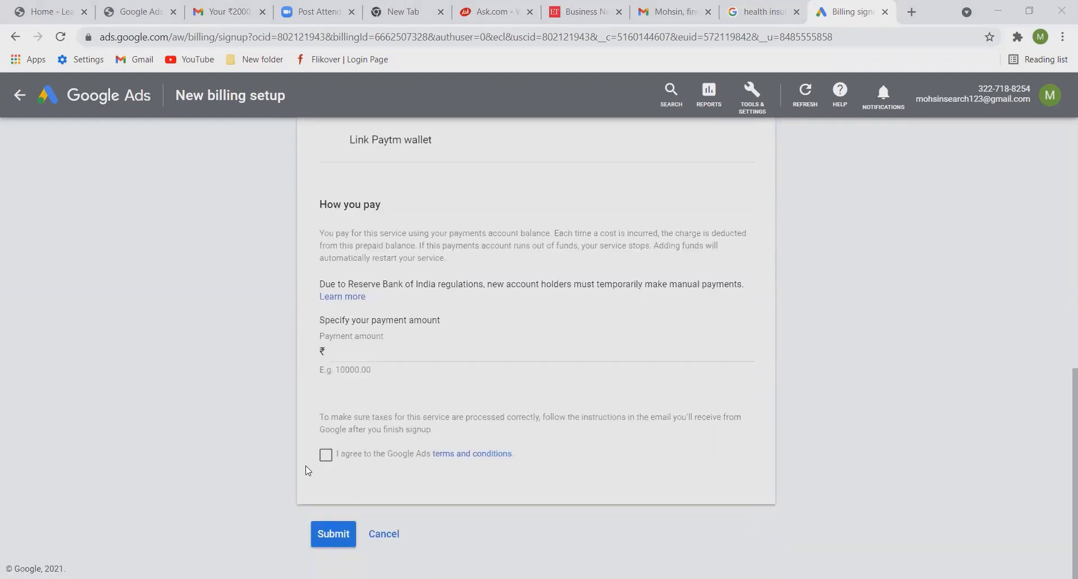
pyautogui.click(327, 456)
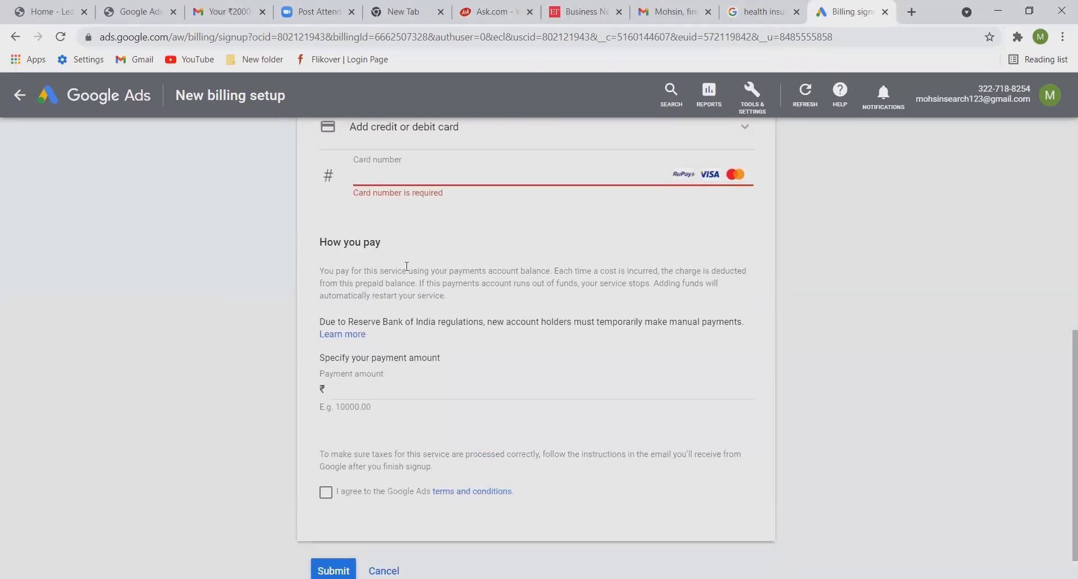
pyautogui.scroll(-1, 453, 223)
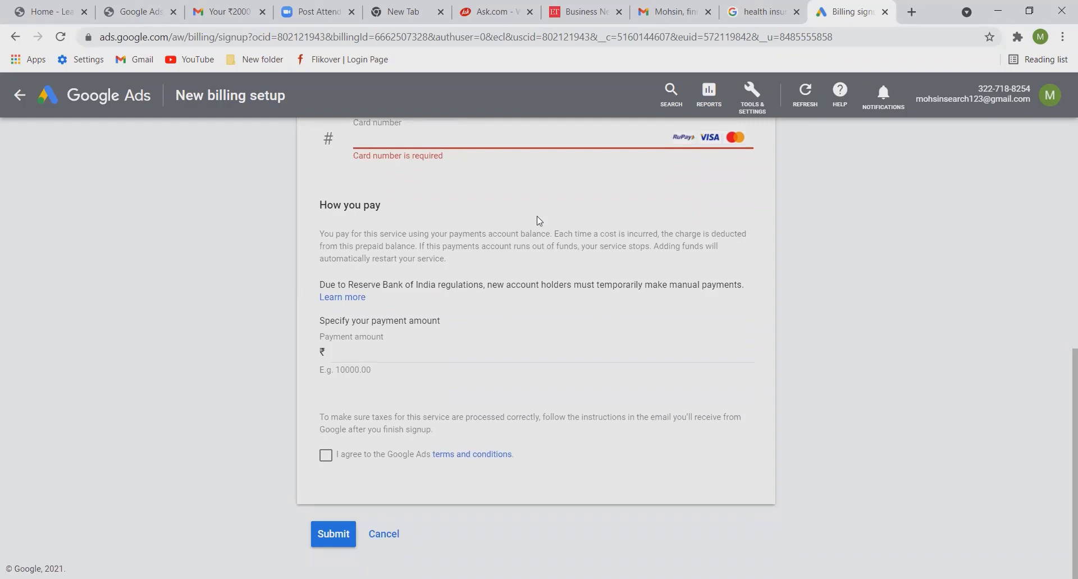
pyautogui.scroll(1, 537, 219)
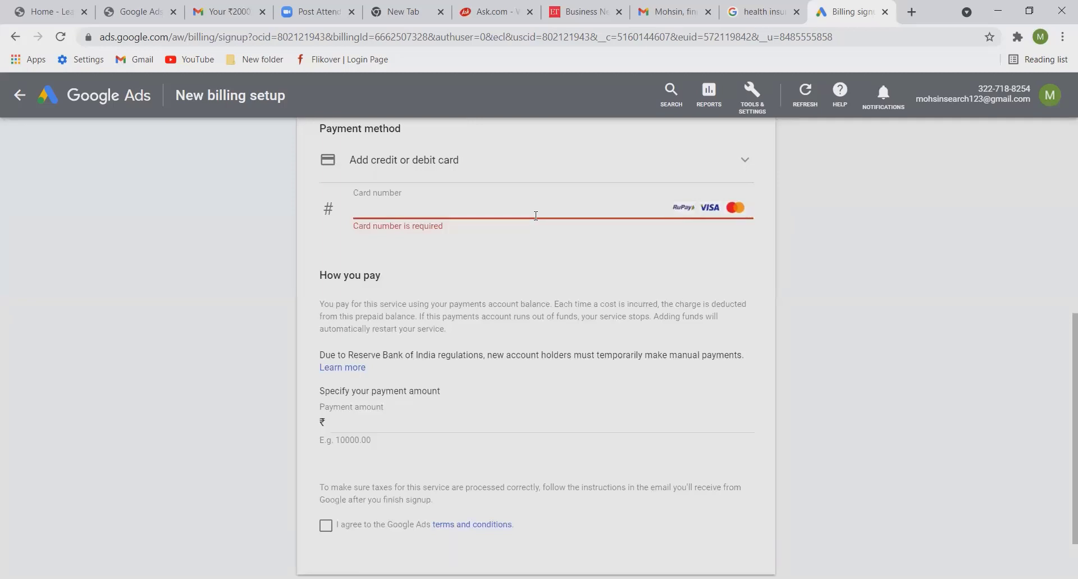
pyautogui.scroll(-1, 435, 188)
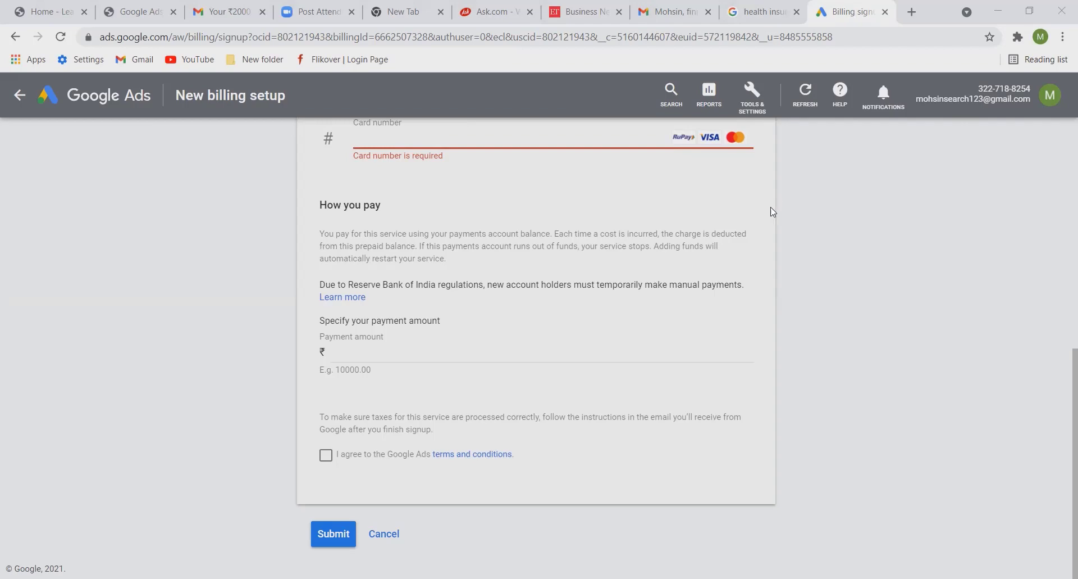
pyautogui.scroll(3, 747, 218)
pyautogui.scroll(6, 746, 219)
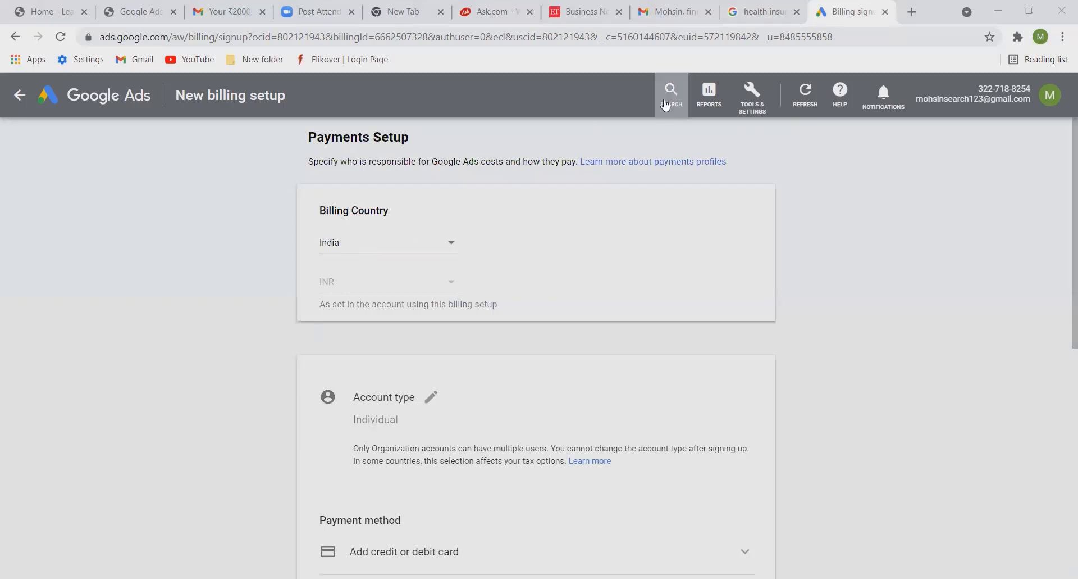
# Step: In Gmail, leave the welcome email and open the other signed-in account's inbox
pyautogui.click(679, 13)
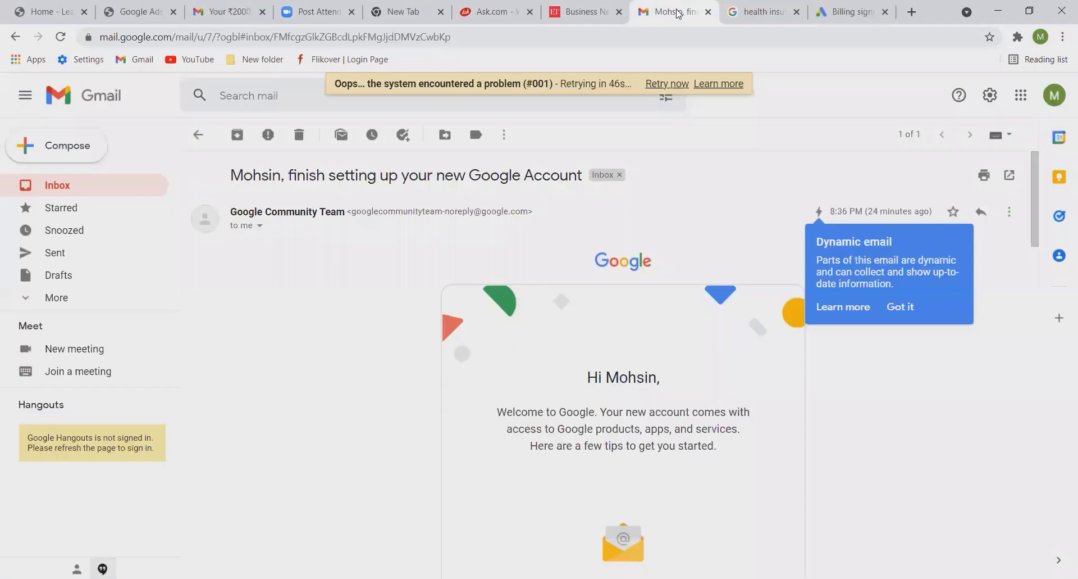
pyautogui.scroll(-5, 562, 335)
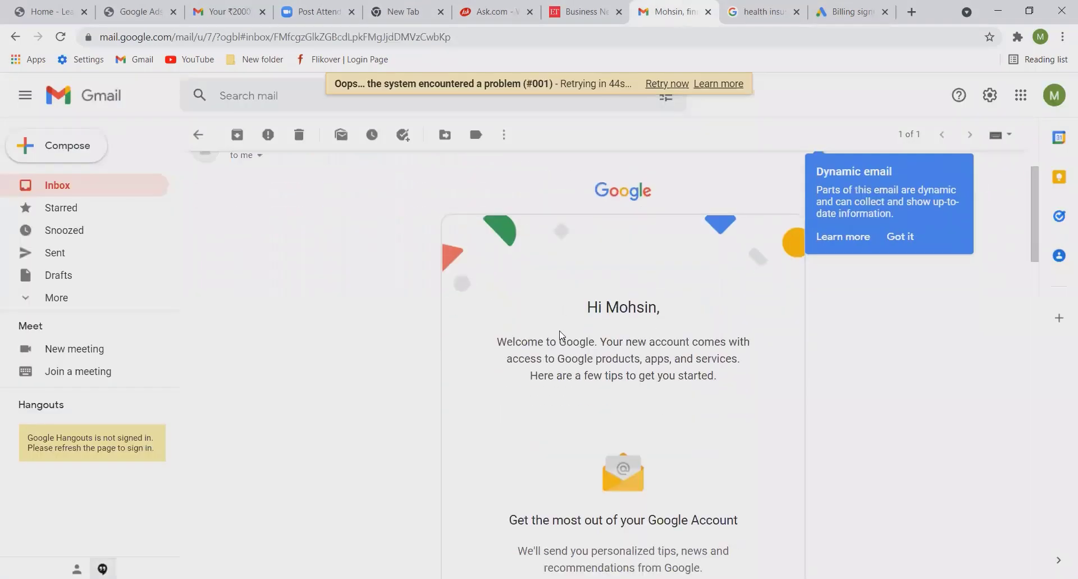
pyautogui.scroll(5, 560, 336)
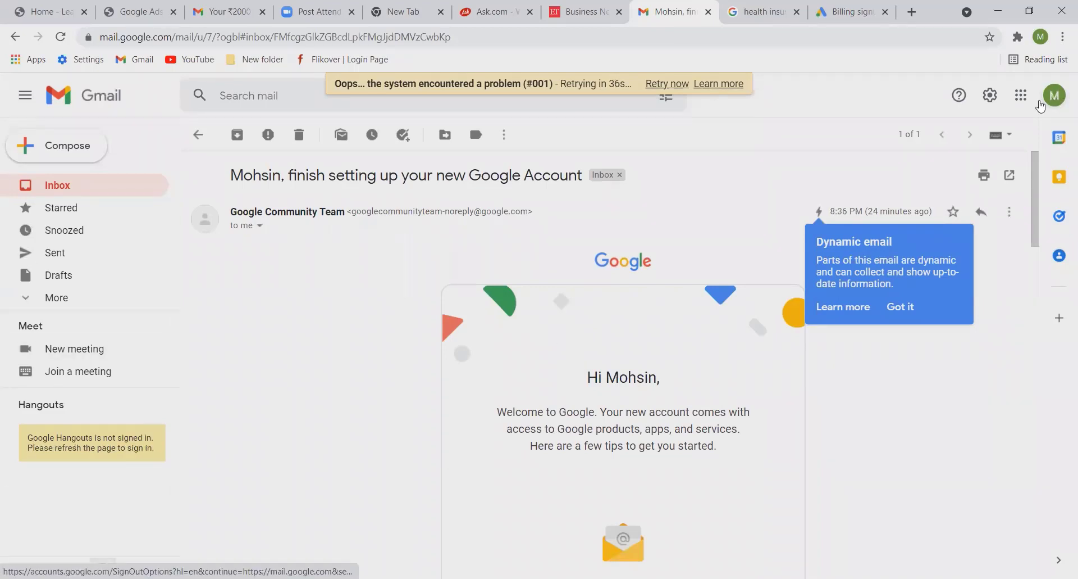
pyautogui.click(197, 135)
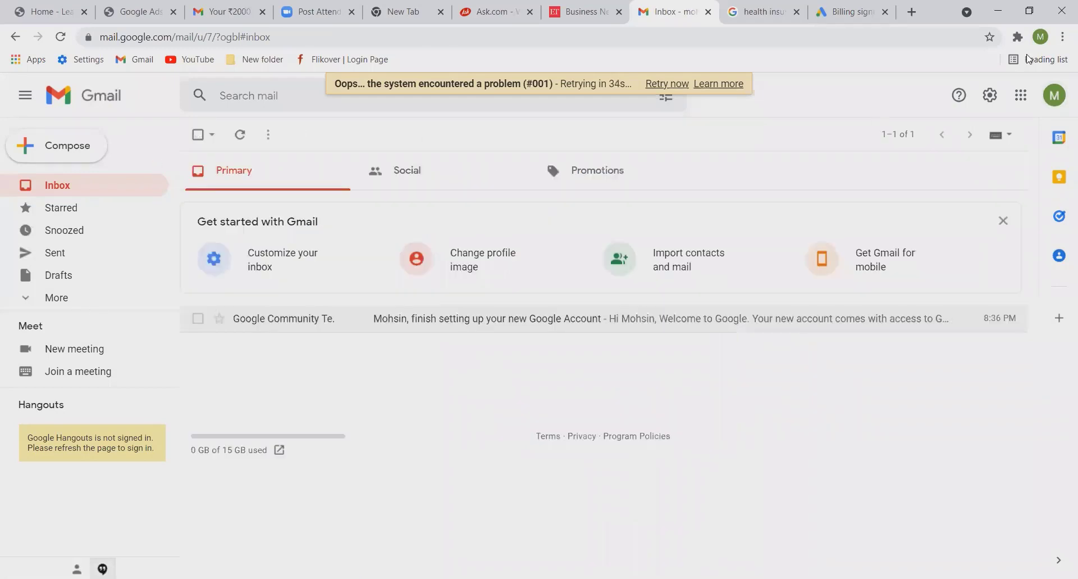
pyautogui.click(1049, 105)
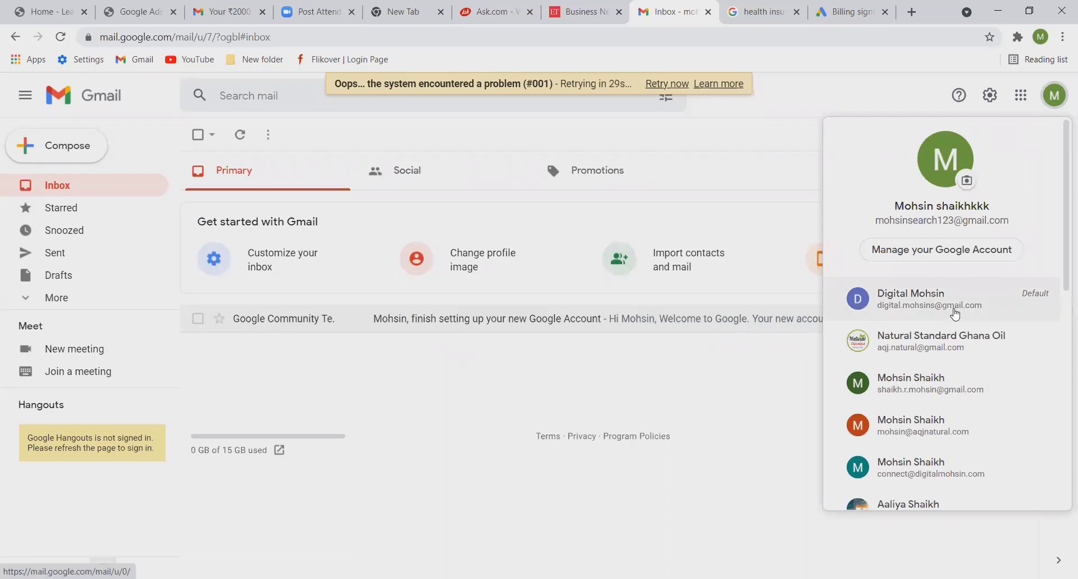
pyautogui.click(939, 296)
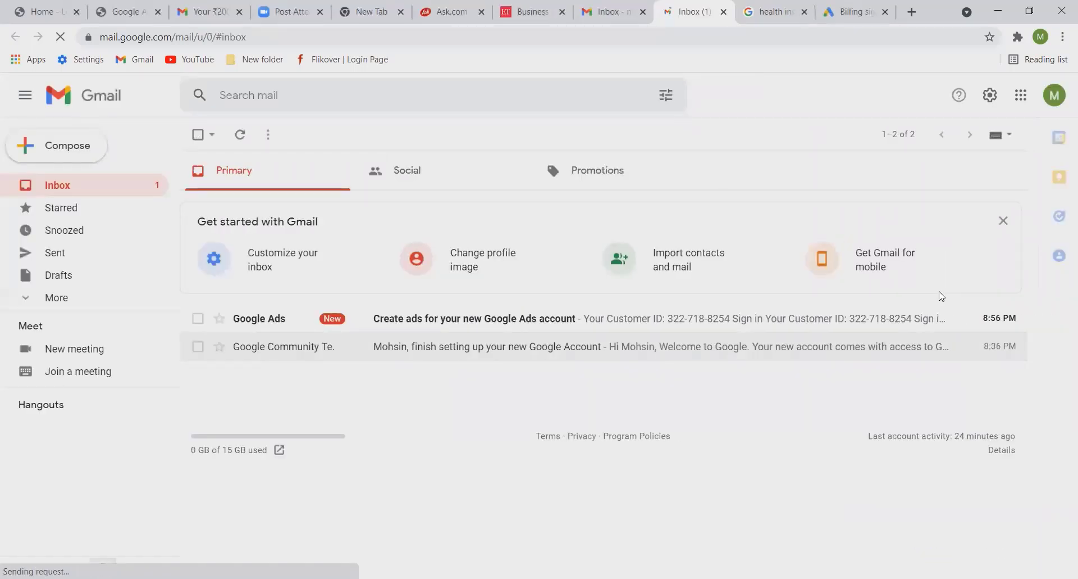
# Step: Open the 'Create ads for your new Google Ads account' email, read it through, and go back to the inbox
pyautogui.click(546, 319)
pyautogui.scroll(-3, 599, 315)
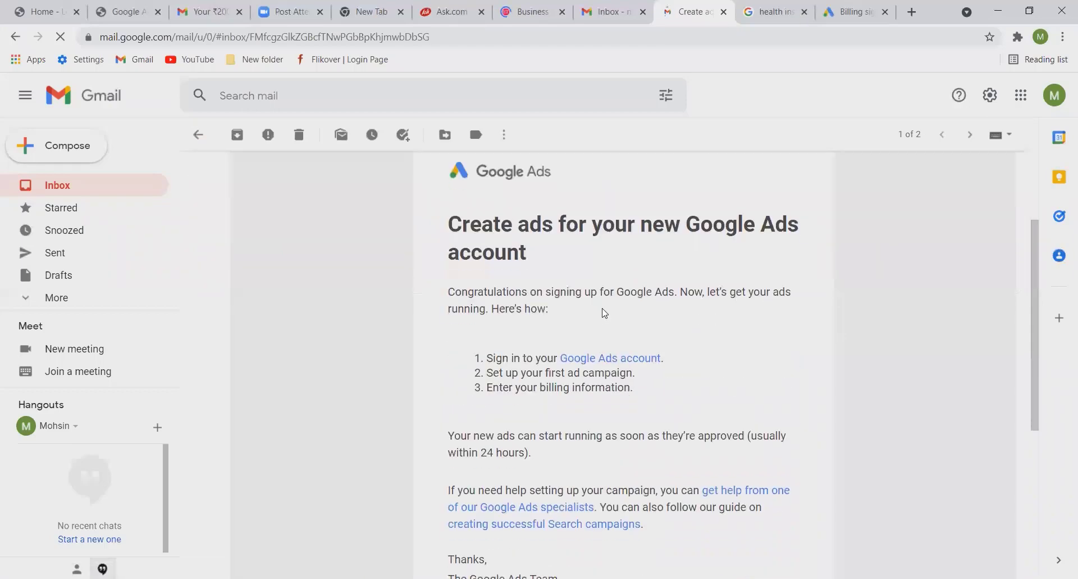
pyautogui.scroll(-2, 602, 311)
pyautogui.scroll(-2, 604, 309)
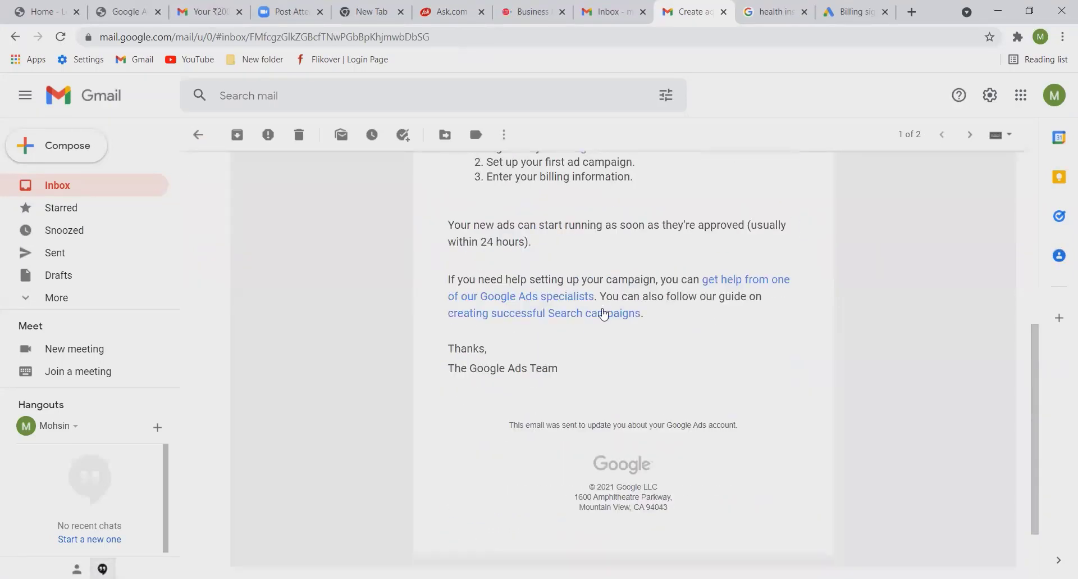
pyautogui.scroll(2, 605, 313)
pyautogui.scroll(4, 604, 313)
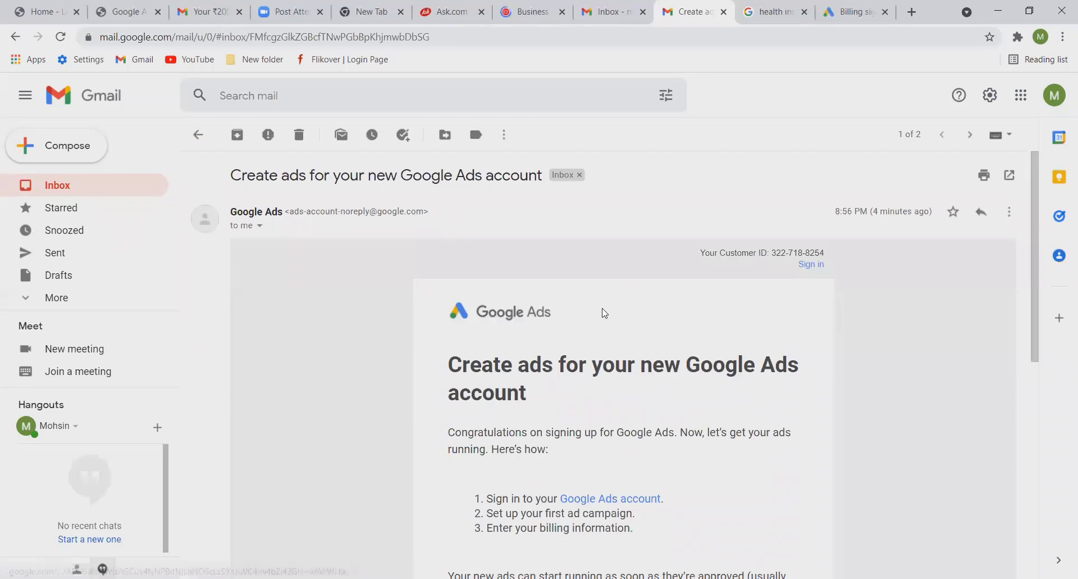
pyautogui.scroll(-4, 603, 313)
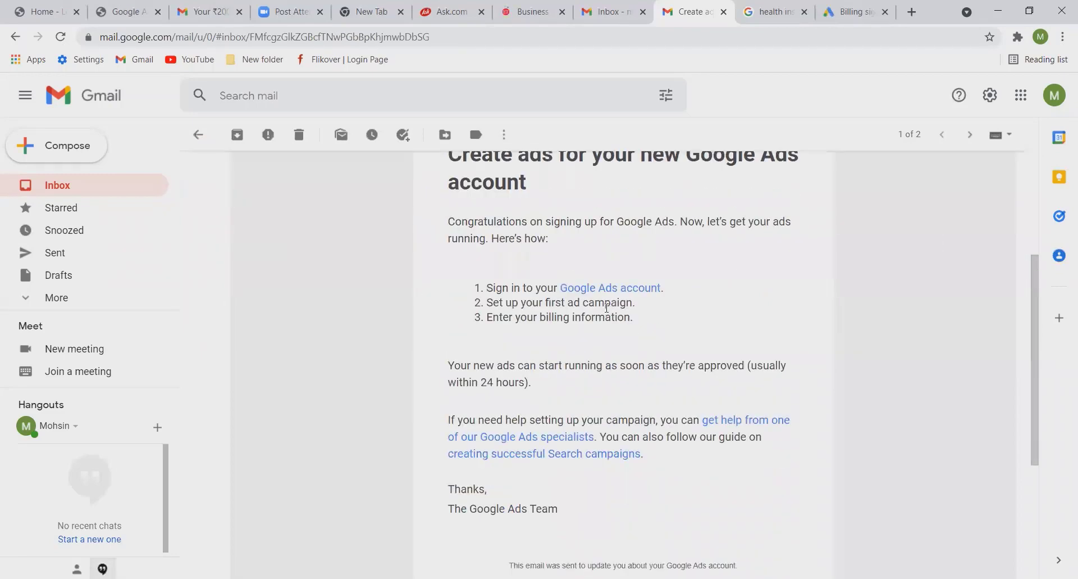
pyautogui.click(198, 135)
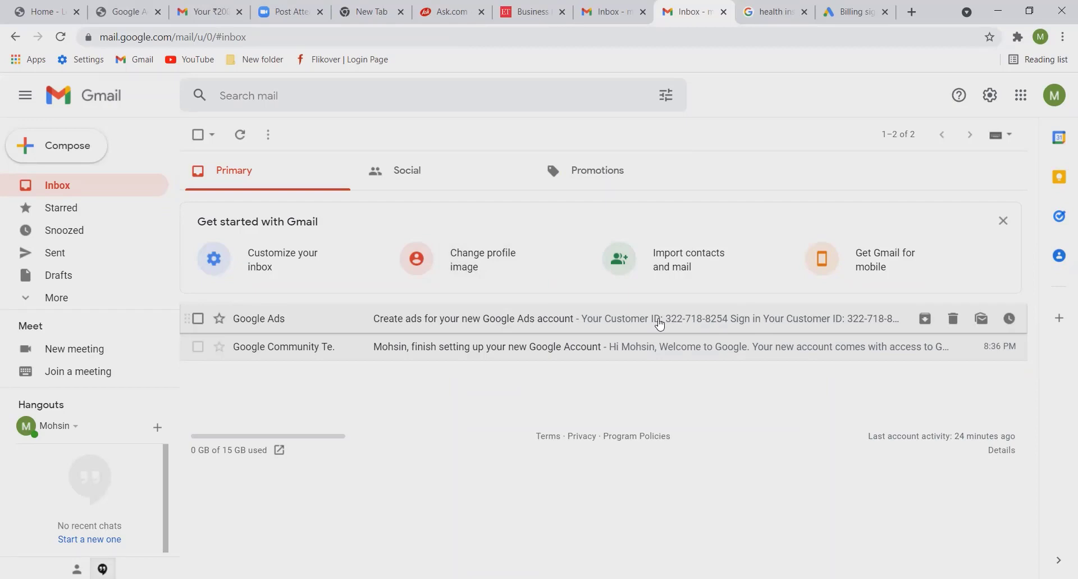
# Step: Begin signing in to another listed Google account, then close that sign-in tab
pyautogui.click(1054, 100)
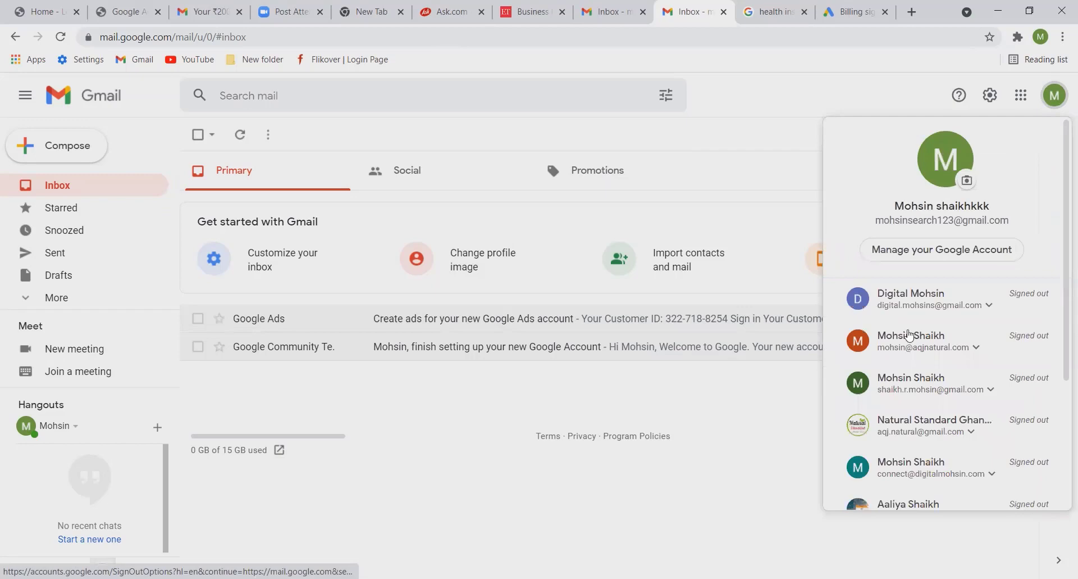
pyautogui.click(932, 299)
pyautogui.click(915, 335)
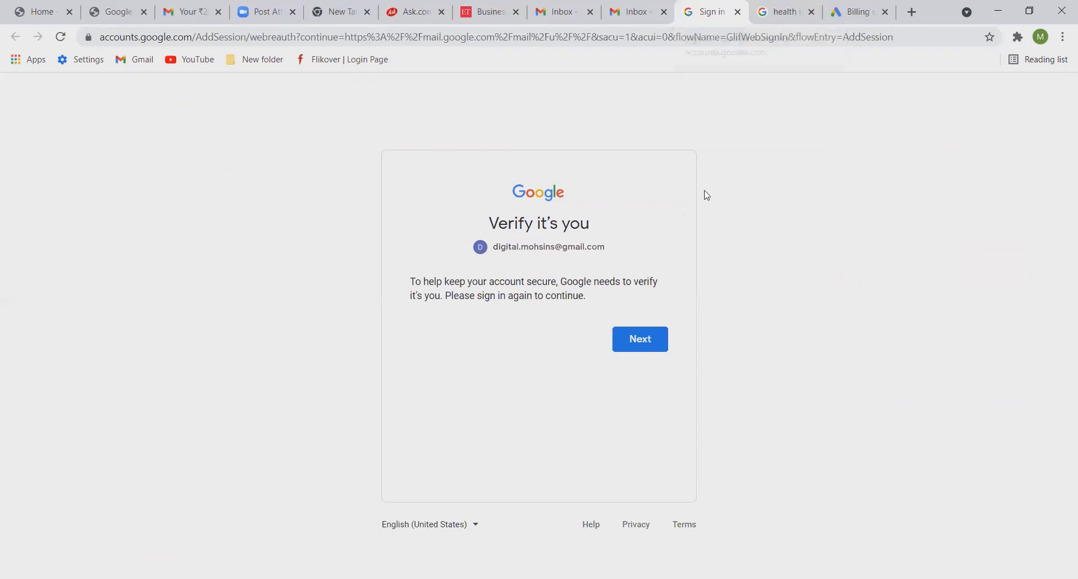
pyautogui.hotkey('ctrl', 'w')
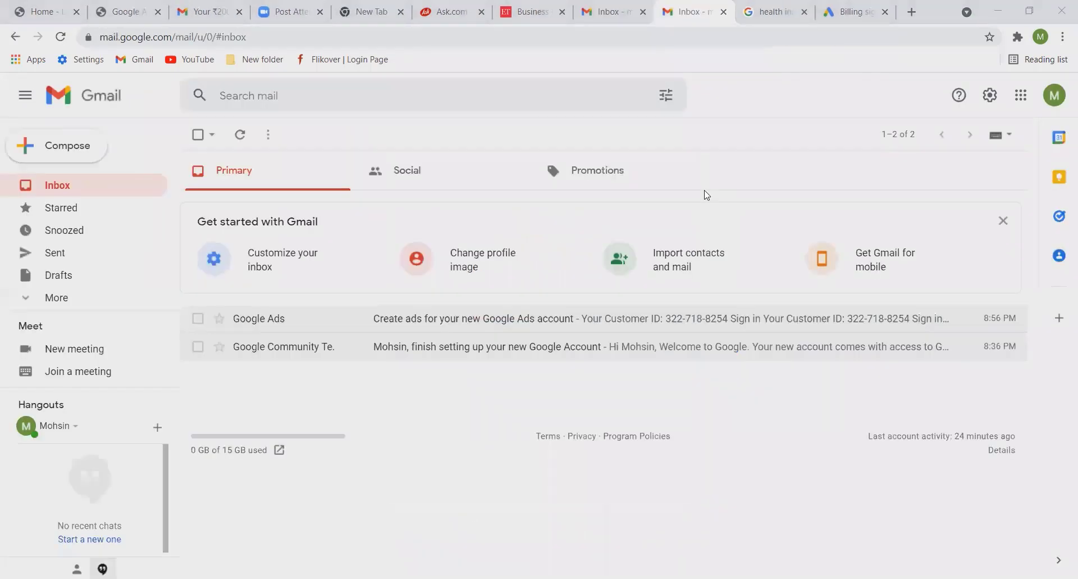
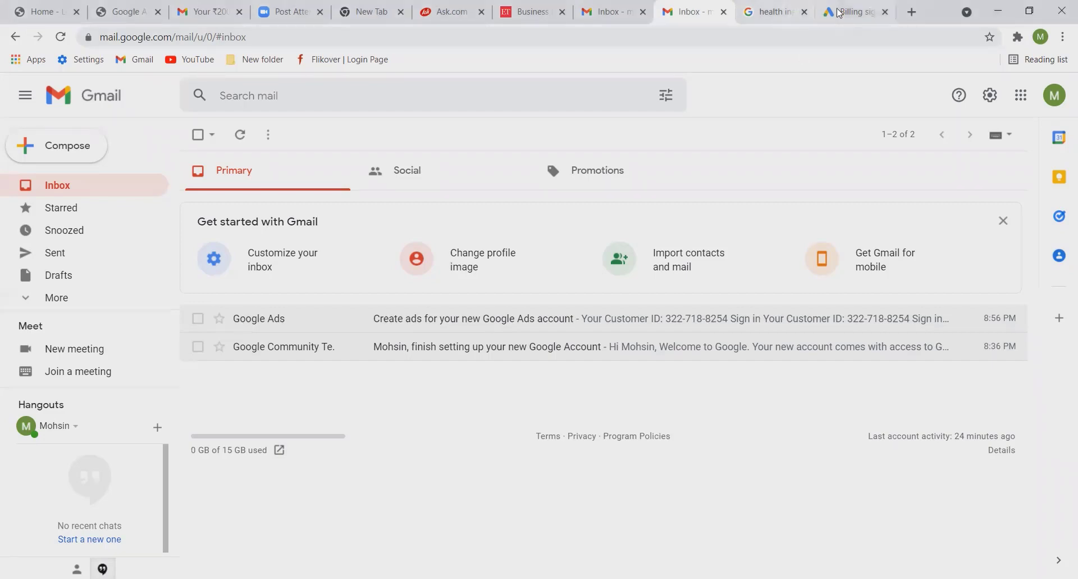
# Step: Switch to the Google Ads billing tab and look over the billing Summary page
pyautogui.click(863, 7)
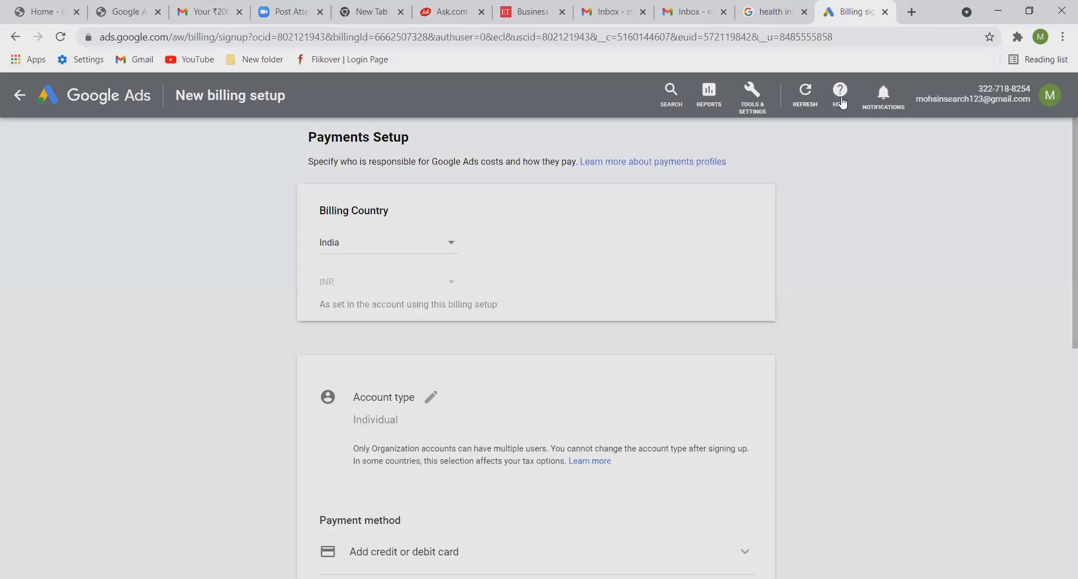
pyautogui.click(747, 97)
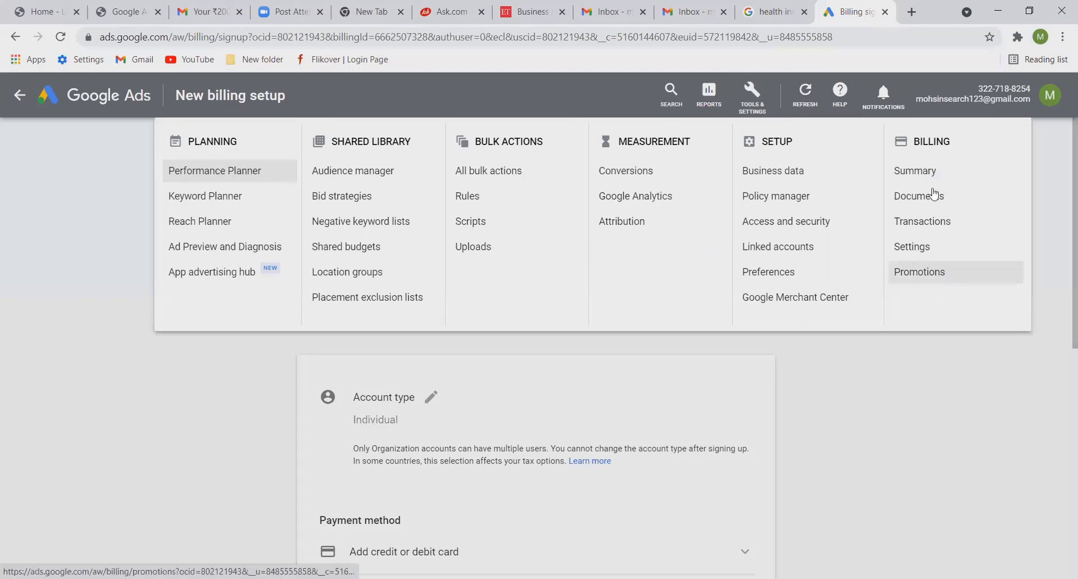
pyautogui.click(931, 172)
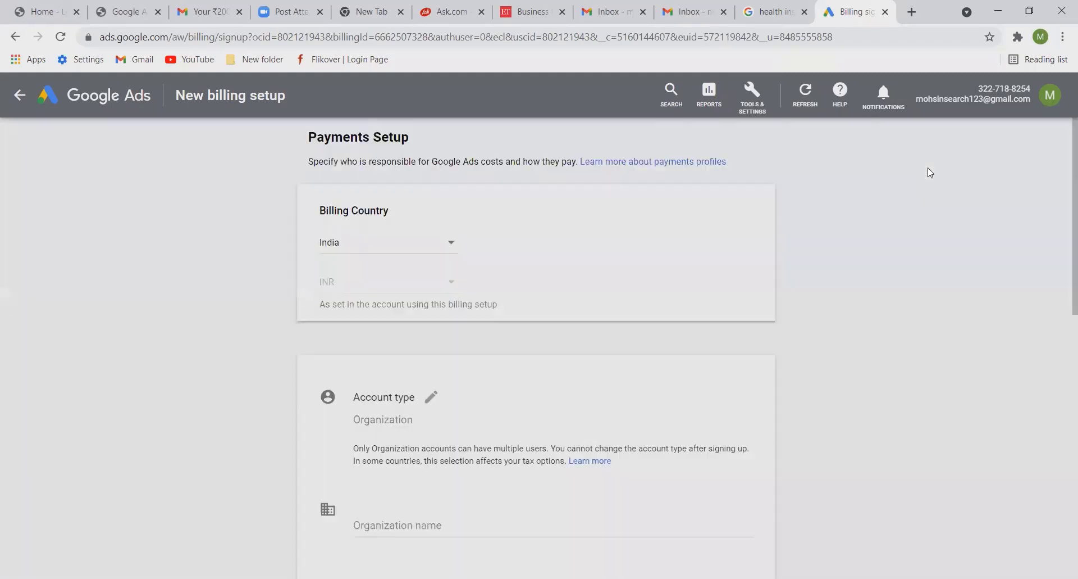
pyautogui.scroll(-9, 931, 172)
pyautogui.scroll(10, 930, 170)
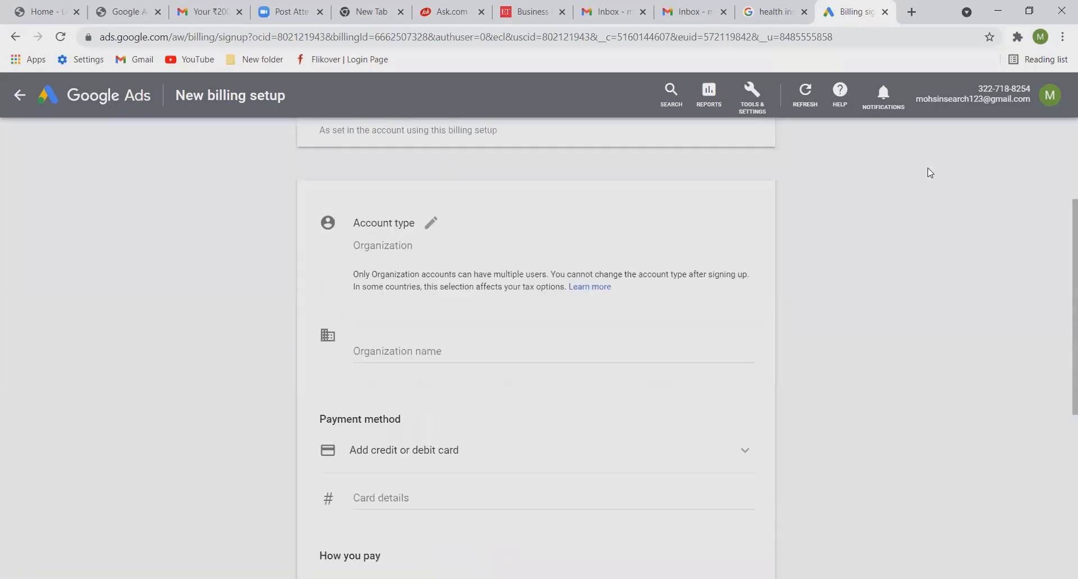
# Step: Check the billing Documents page from Tools & Settings
pyautogui.click(743, 96)
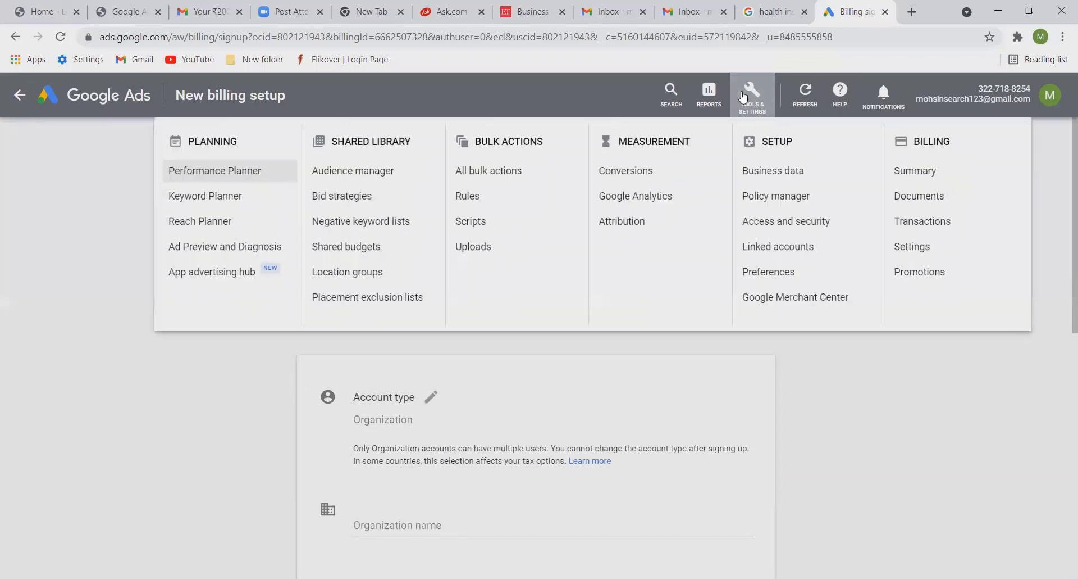
pyautogui.click(920, 196)
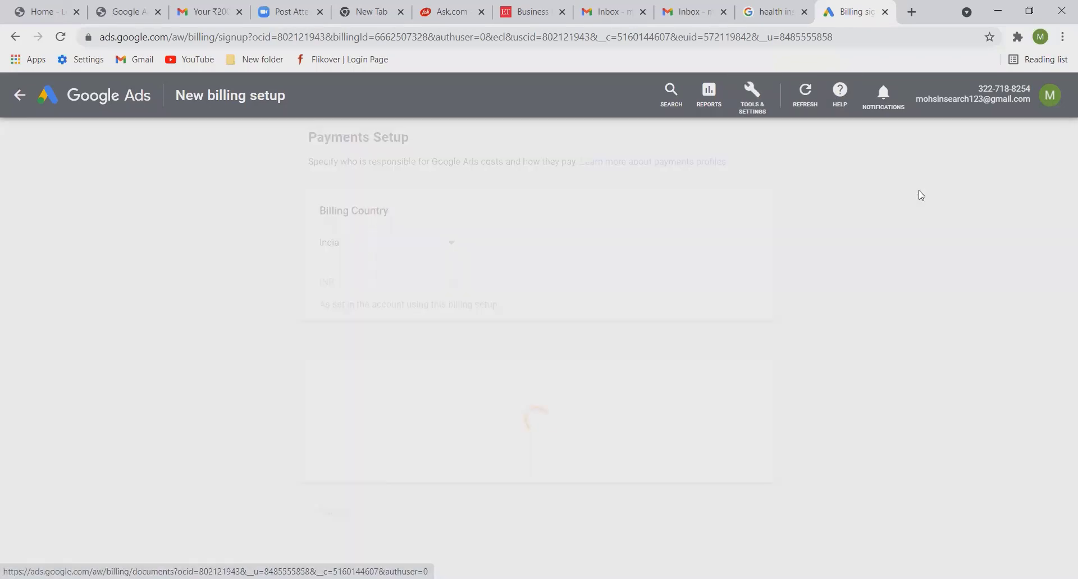
pyautogui.scroll(-7, 780, 217)
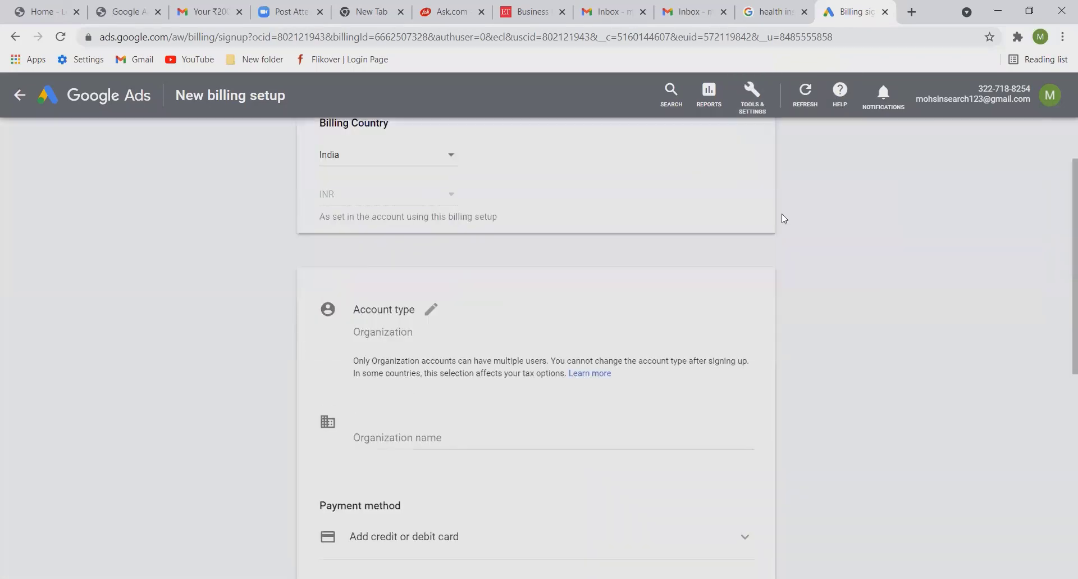
pyautogui.scroll(7, 780, 217)
# Step: Go to billing Settings and review the new billing setup form (India, INR, Organization)
pyautogui.click(759, 102)
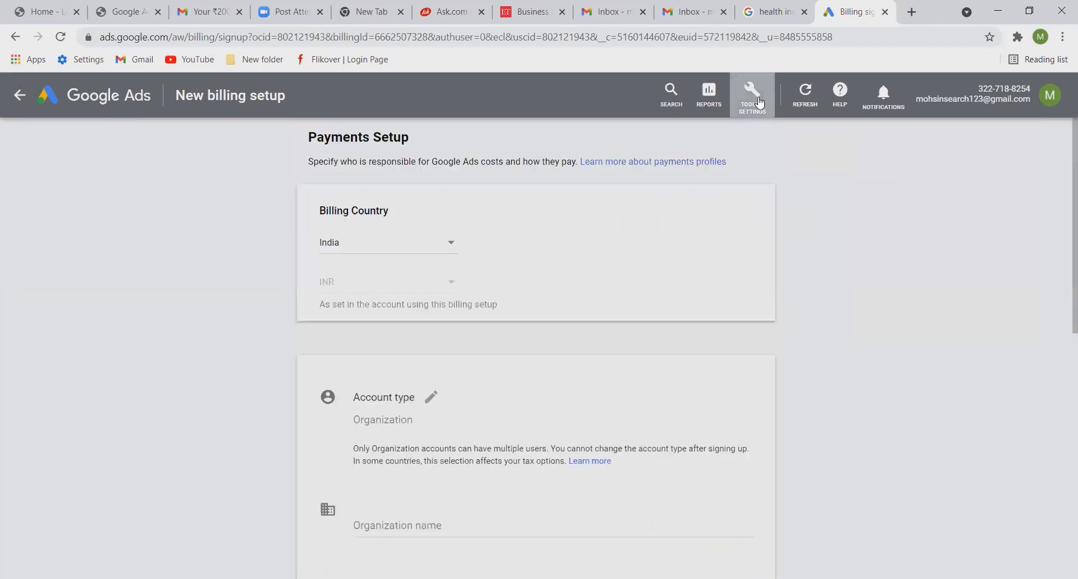
pyautogui.click(936, 248)
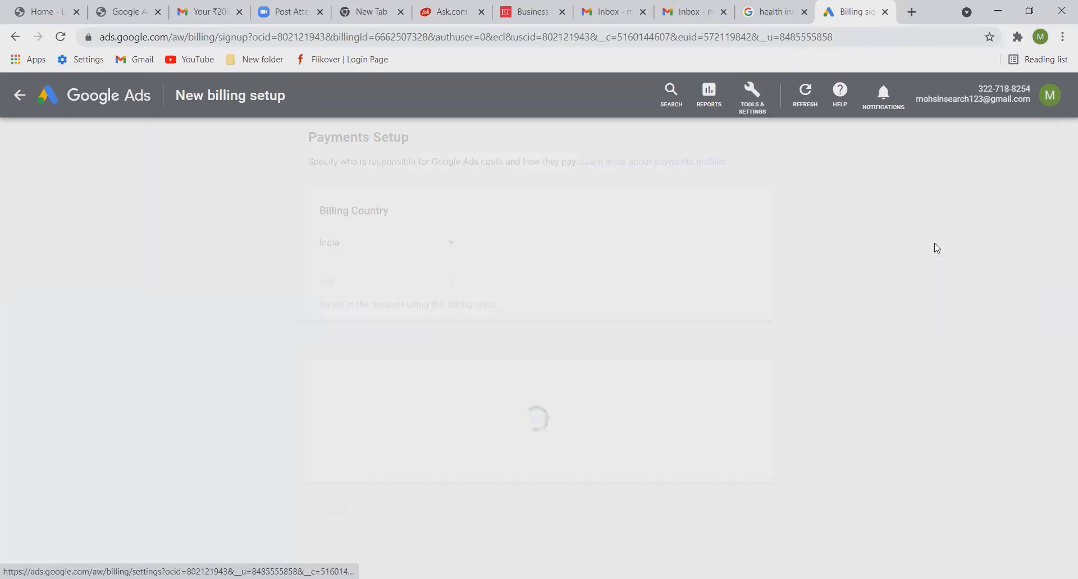
pyautogui.scroll(-10, 937, 247)
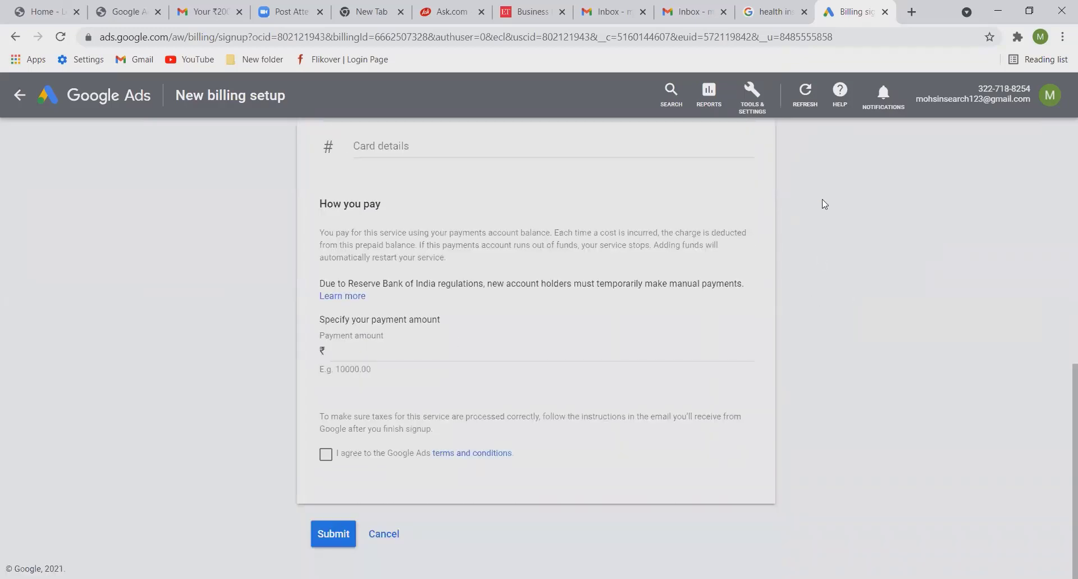
pyautogui.scroll(10, 837, 204)
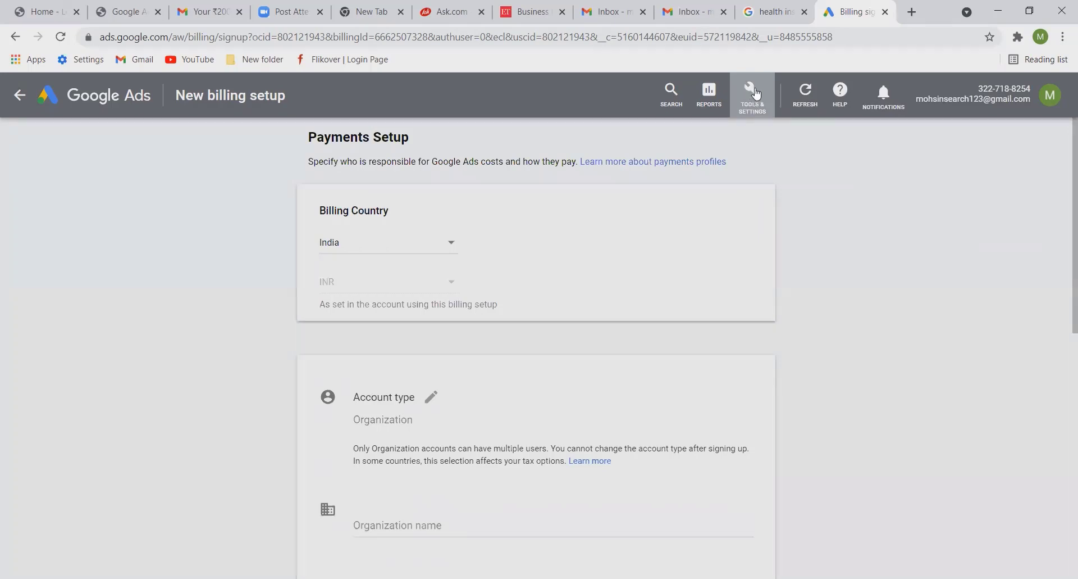
pyautogui.scroll(-4, 470, 276)
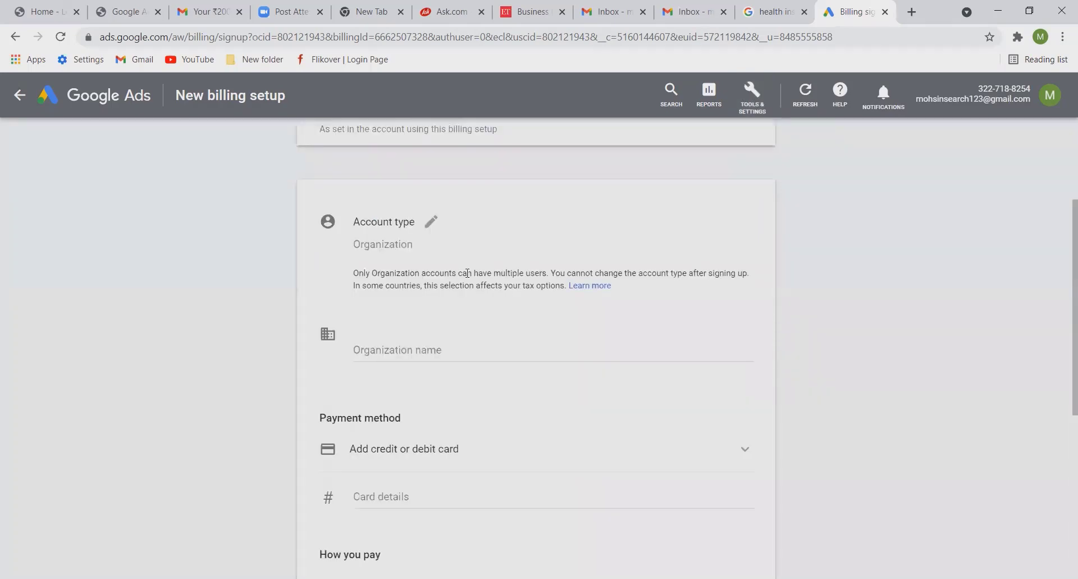
pyautogui.scroll(-5, 468, 273)
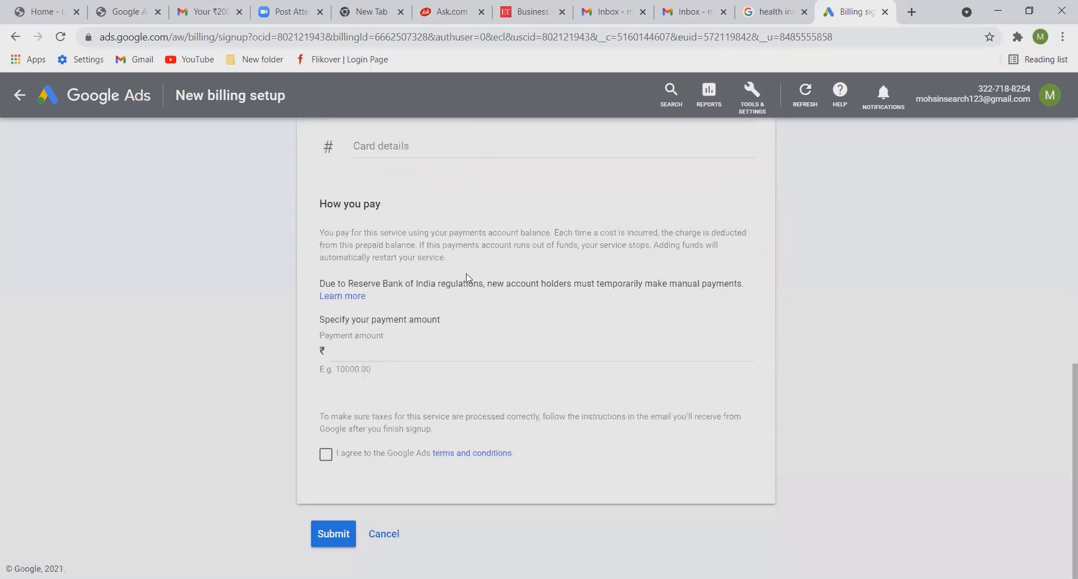
pyautogui.scroll(2, 469, 276)
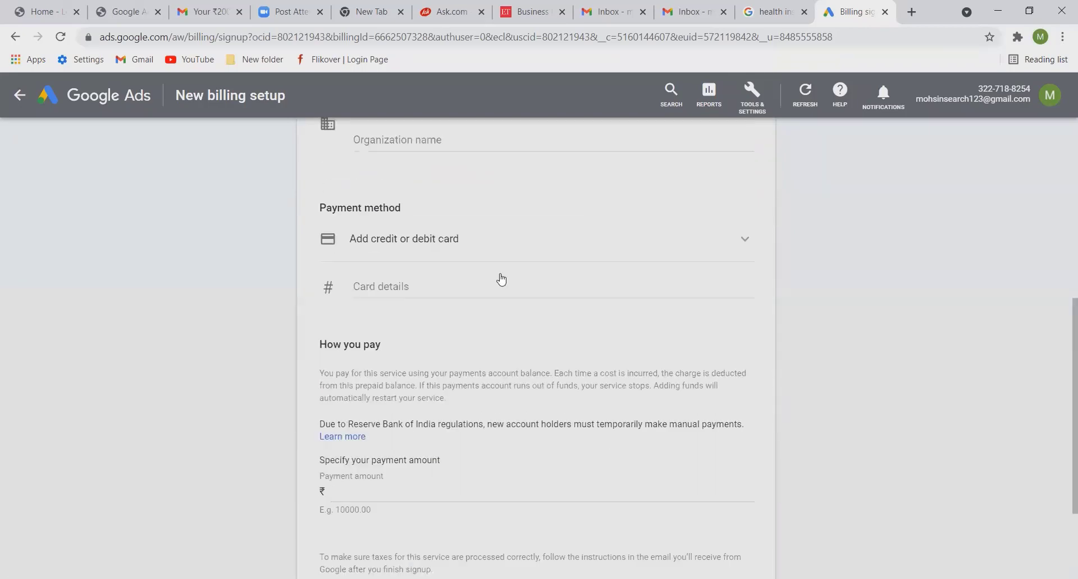
pyautogui.scroll(2, 501, 279)
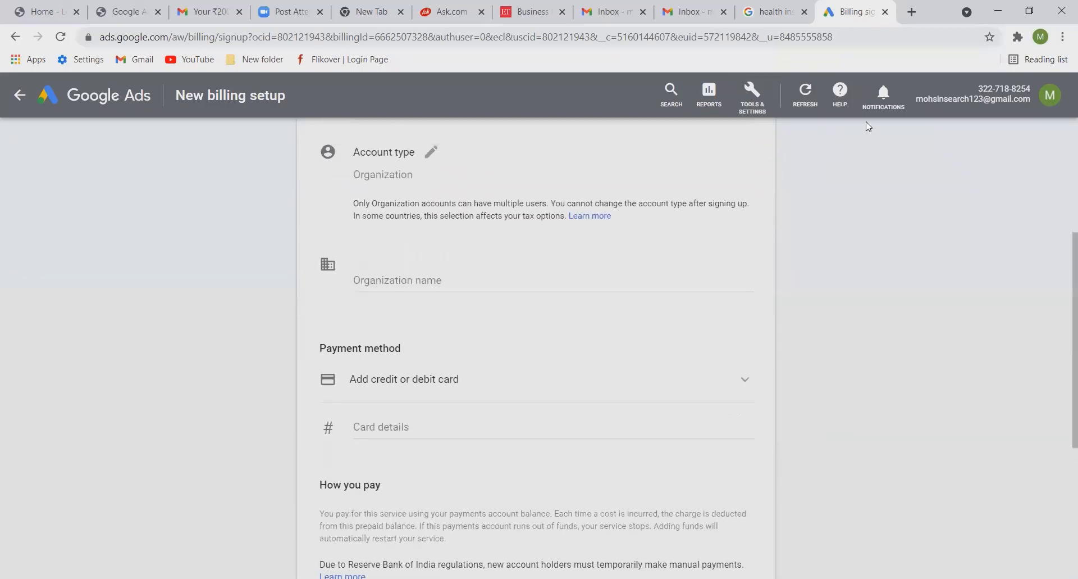
# Step: Choose NetBanking as the payment method and review the name, address and How you pay sections
pyautogui.click(734, 379)
pyautogui.scroll(-2, 732, 380)
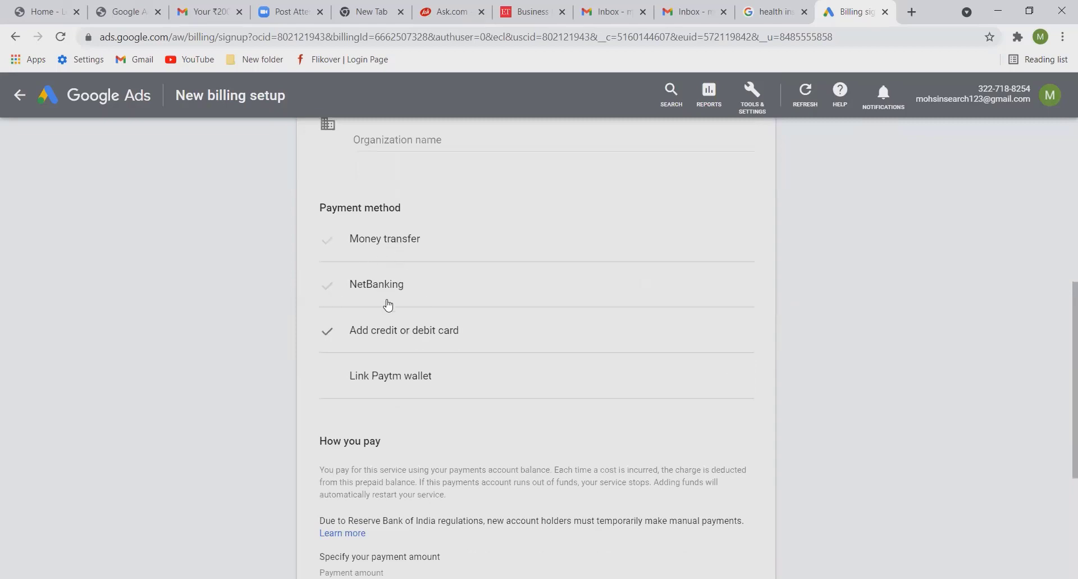
pyautogui.click(377, 284)
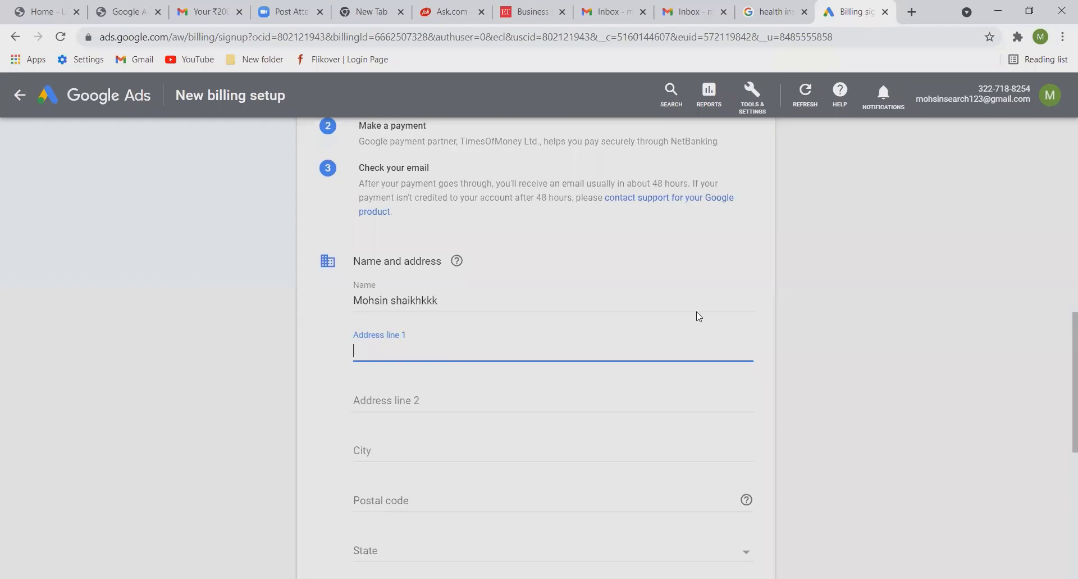
pyautogui.scroll(2, 842, 268)
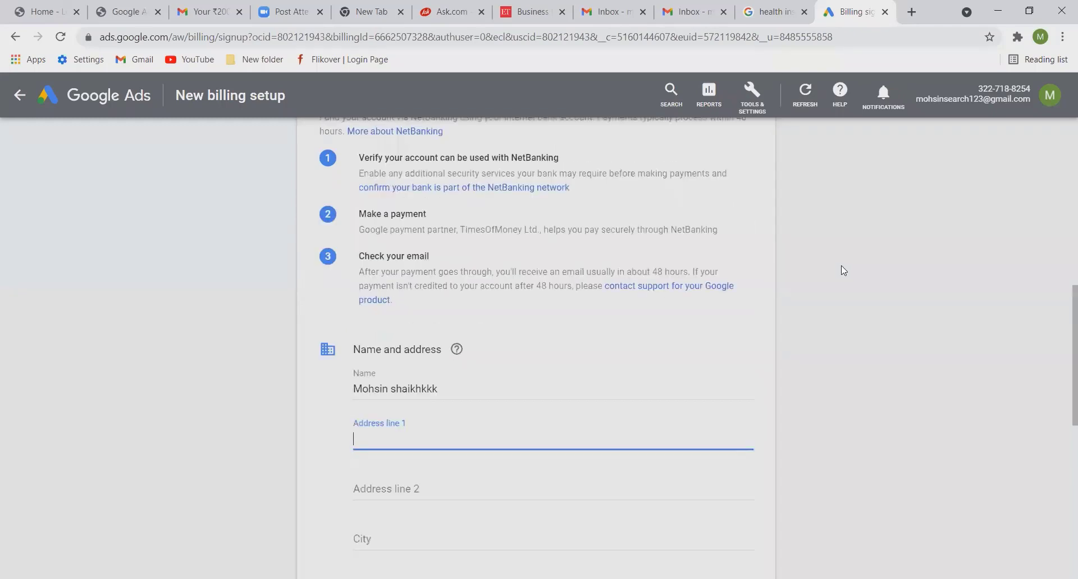
pyautogui.scroll(-1, 477, 378)
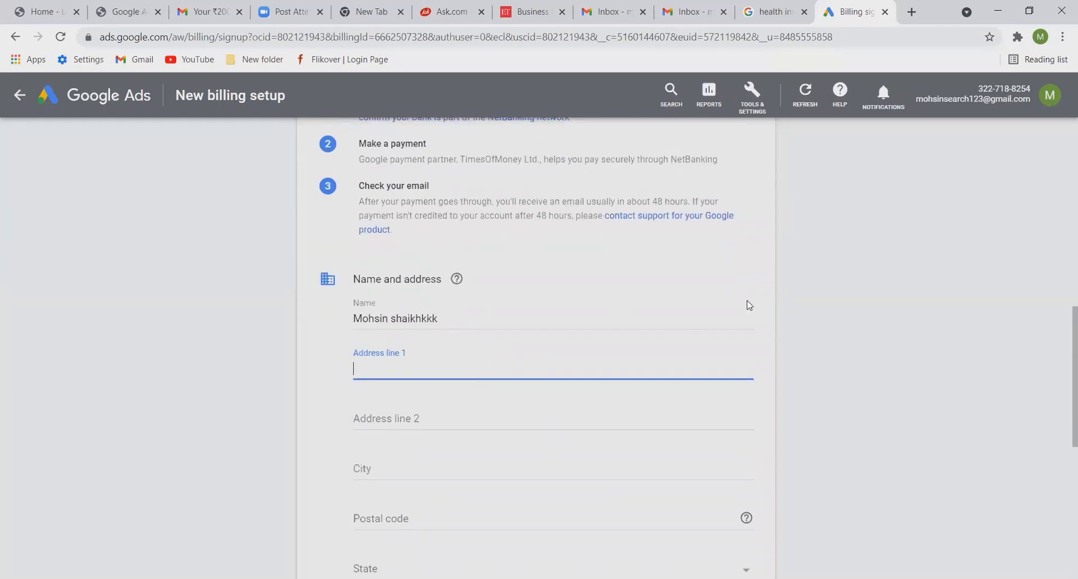
pyautogui.scroll(-3, 634, 290)
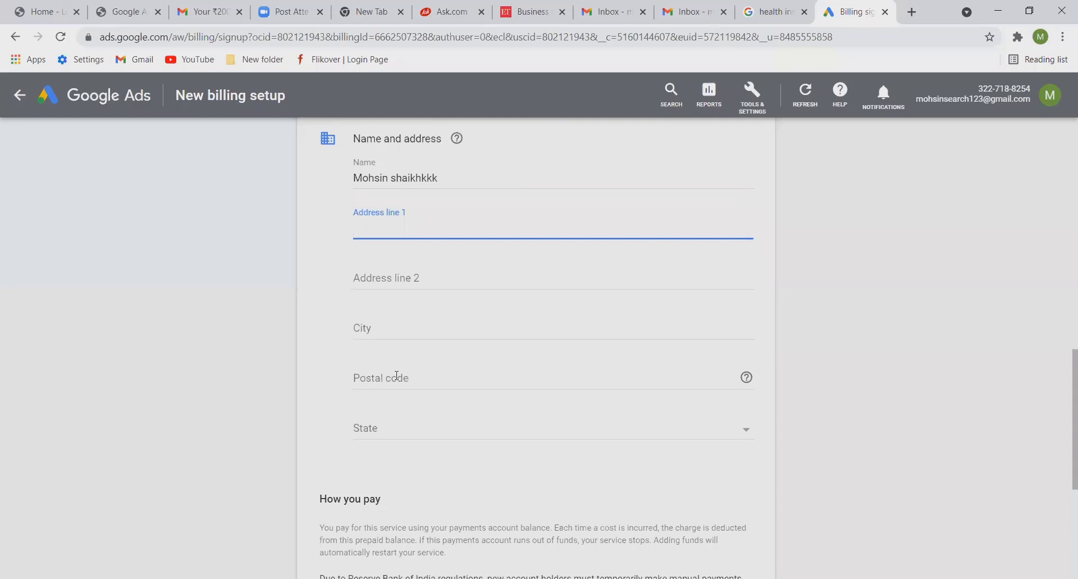
pyautogui.scroll(-1, 397, 375)
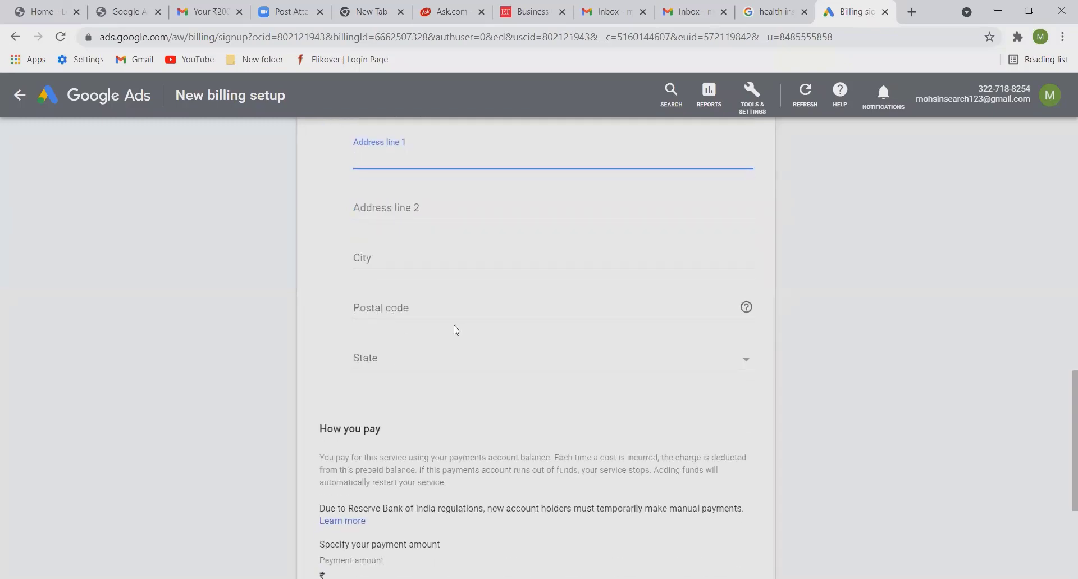
pyautogui.scroll(-3, 390, 381)
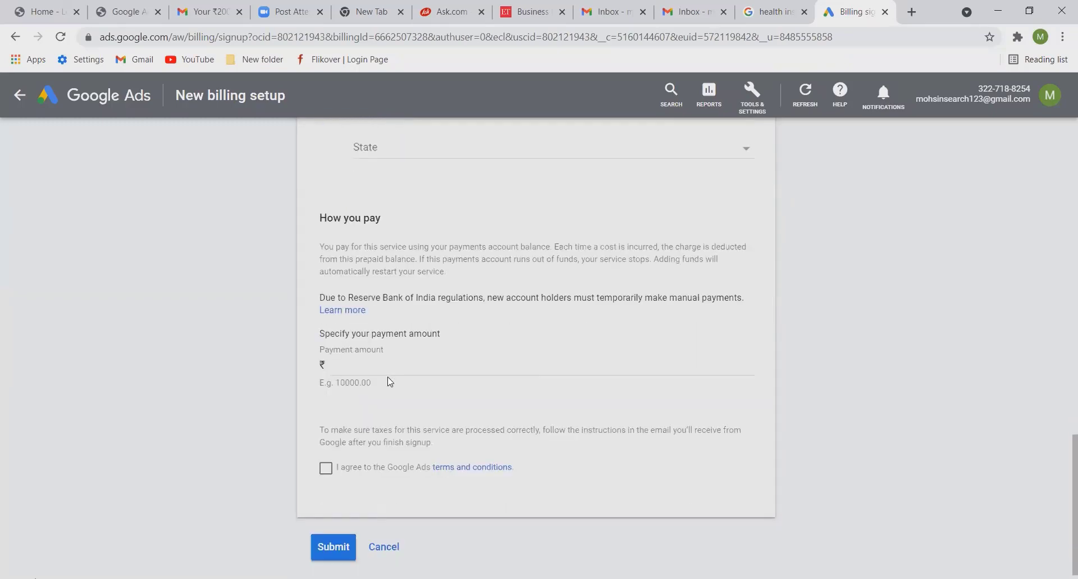
pyautogui.scroll(4, 614, 310)
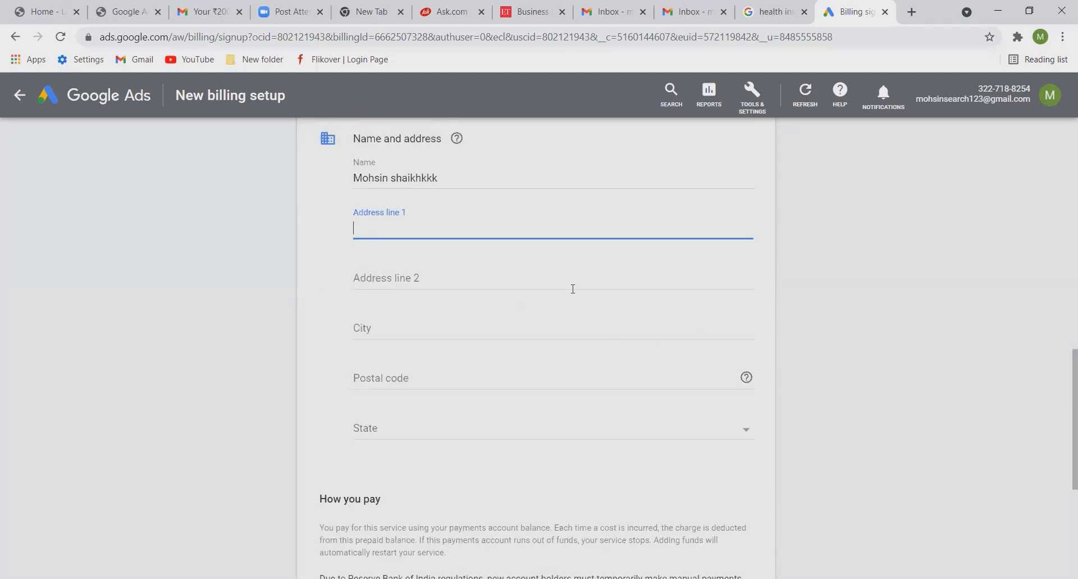
pyautogui.scroll(-4, 705, 296)
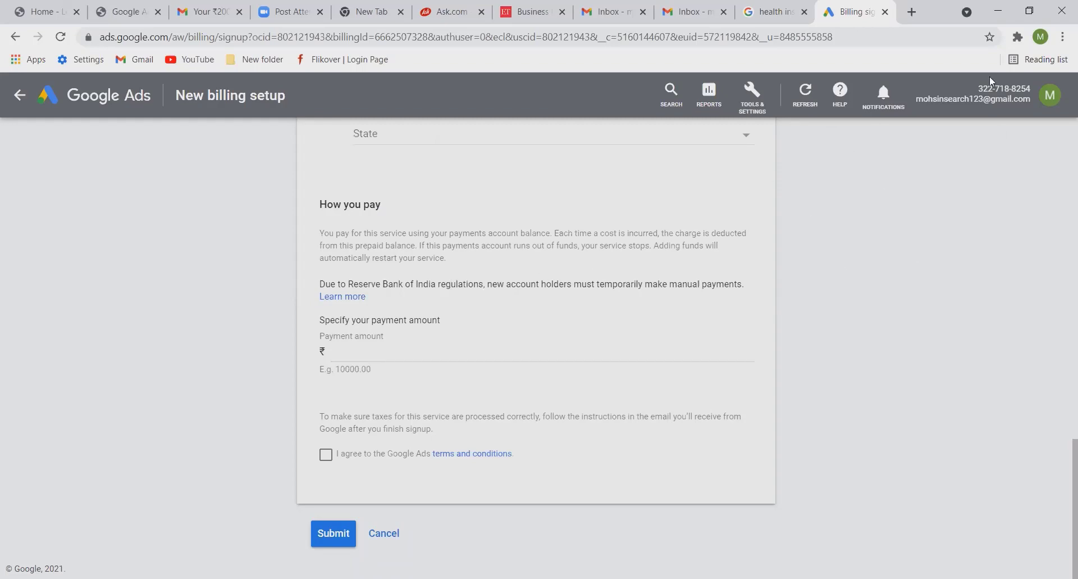
pyautogui.click(756, 101)
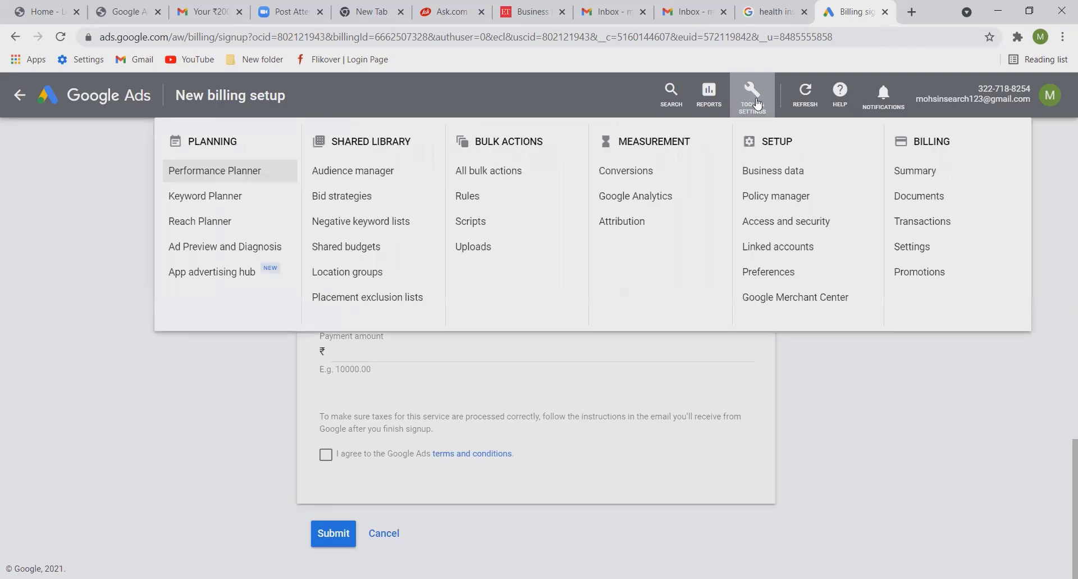
# Step: View billing promotions, then open a new Chrome tab under the other Google account
pyautogui.click(929, 273)
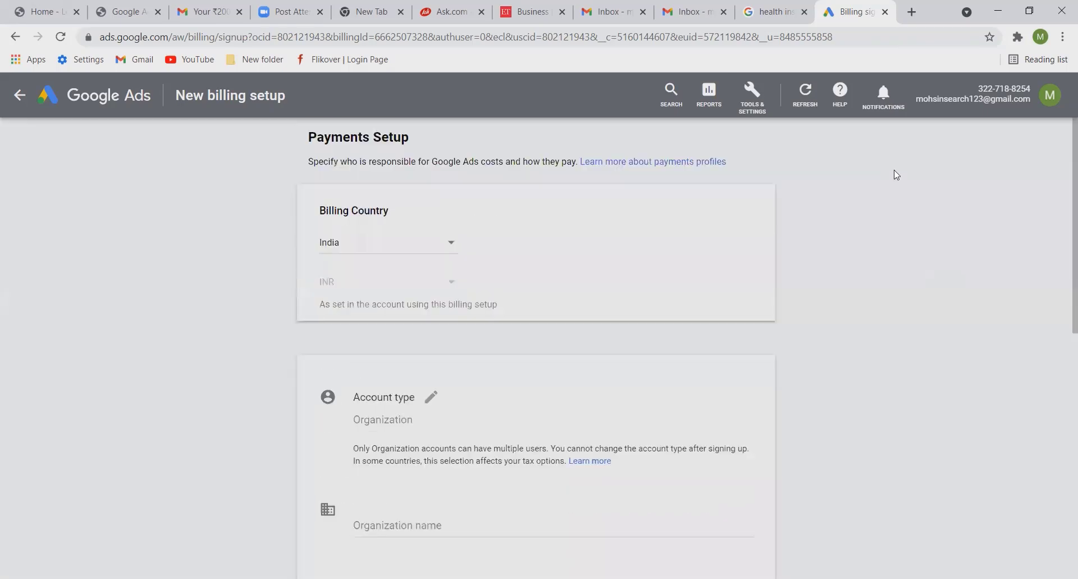
pyautogui.click(913, 12)
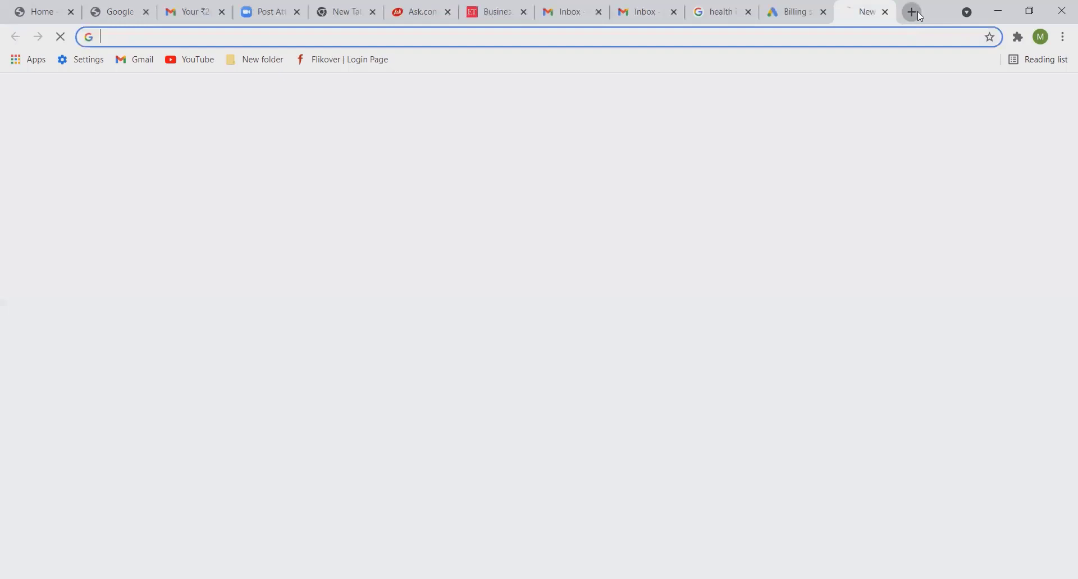
pyautogui.click(1053, 96)
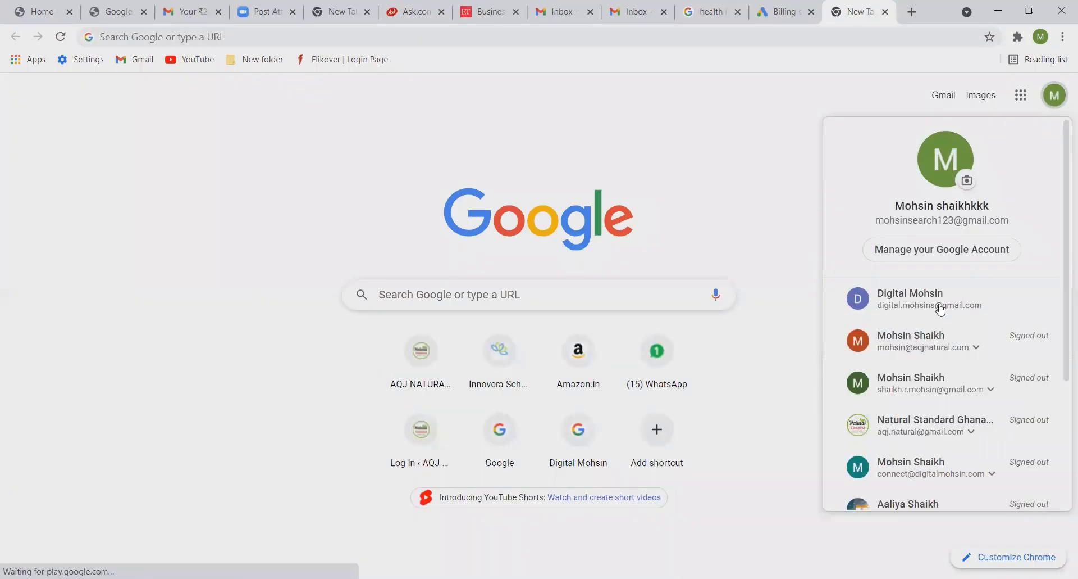
pyautogui.scroll(-2, 944, 304)
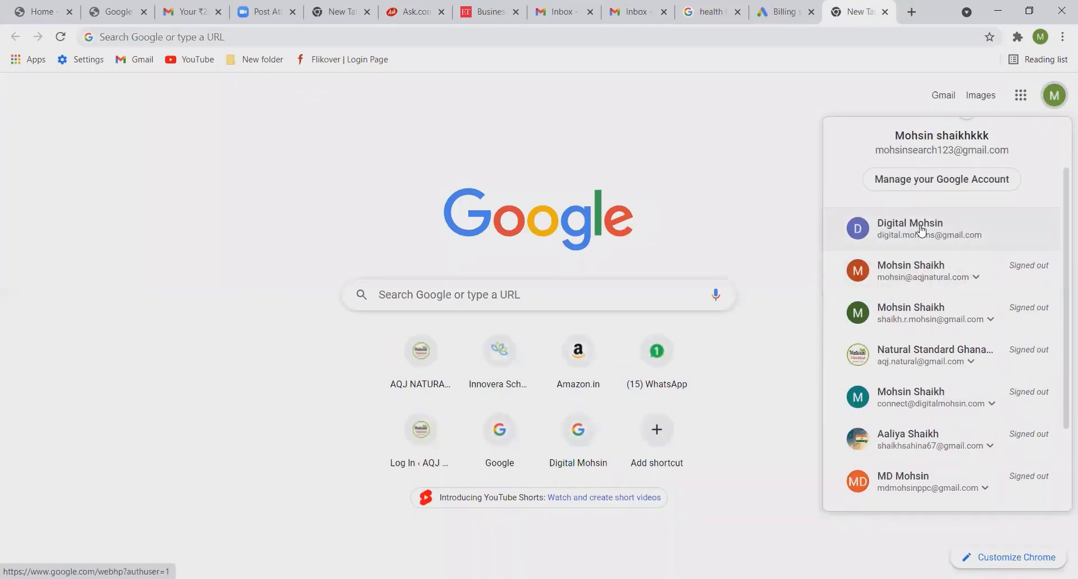
pyautogui.click(923, 230)
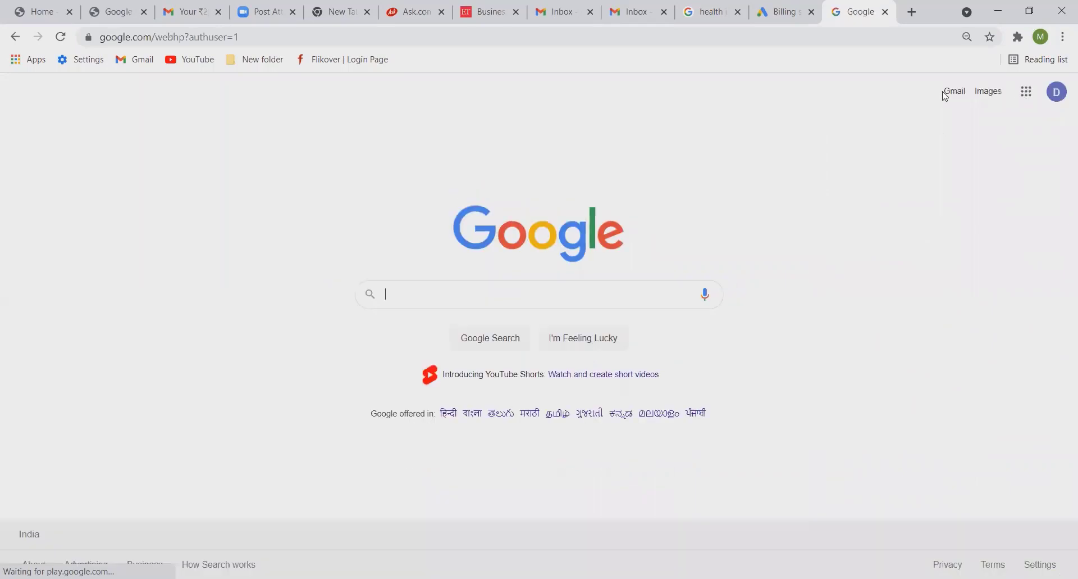
# Step: Search 'google ads', open the Google Ads India homepage and sign in
pyautogui.click(458, 292)
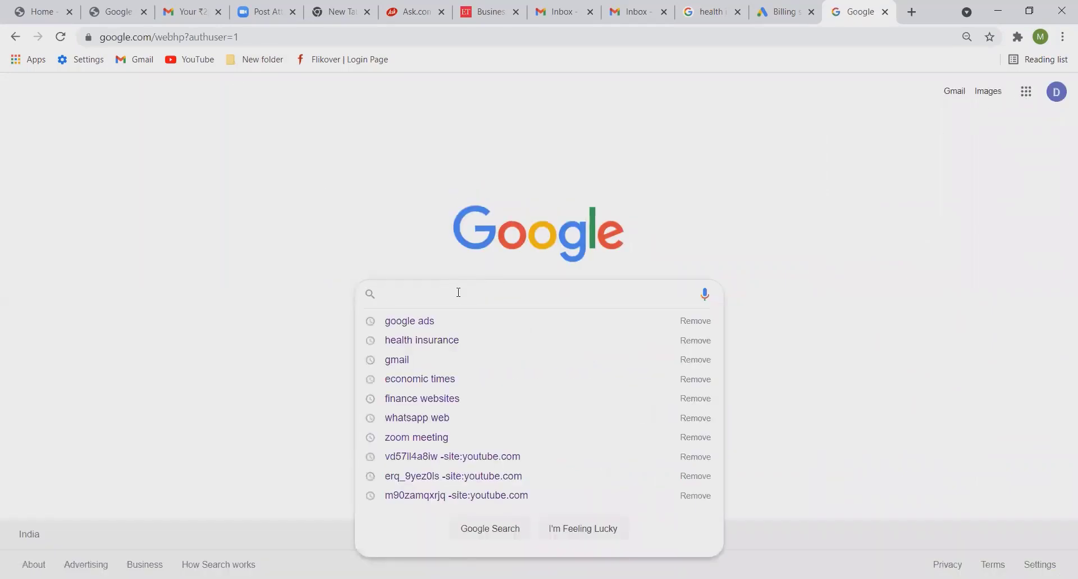
pyautogui.write('goog')
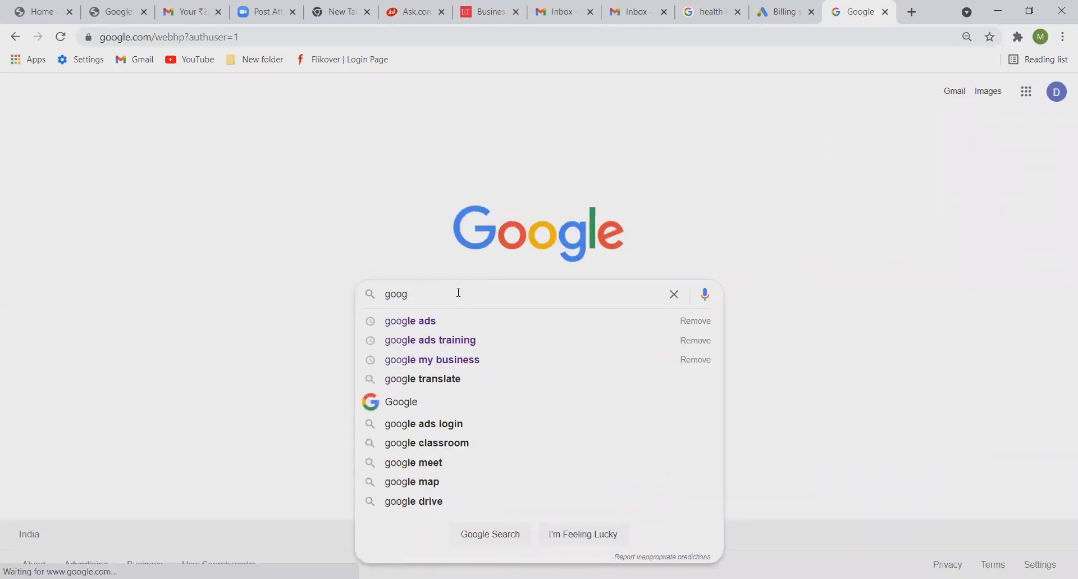
pyautogui.click(444, 320)
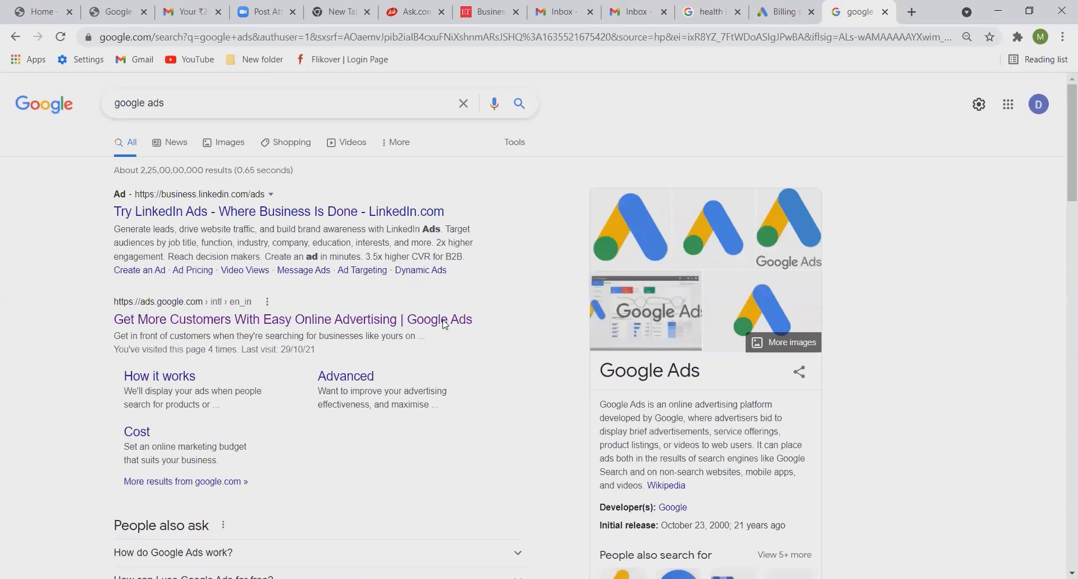
pyautogui.click(201, 320)
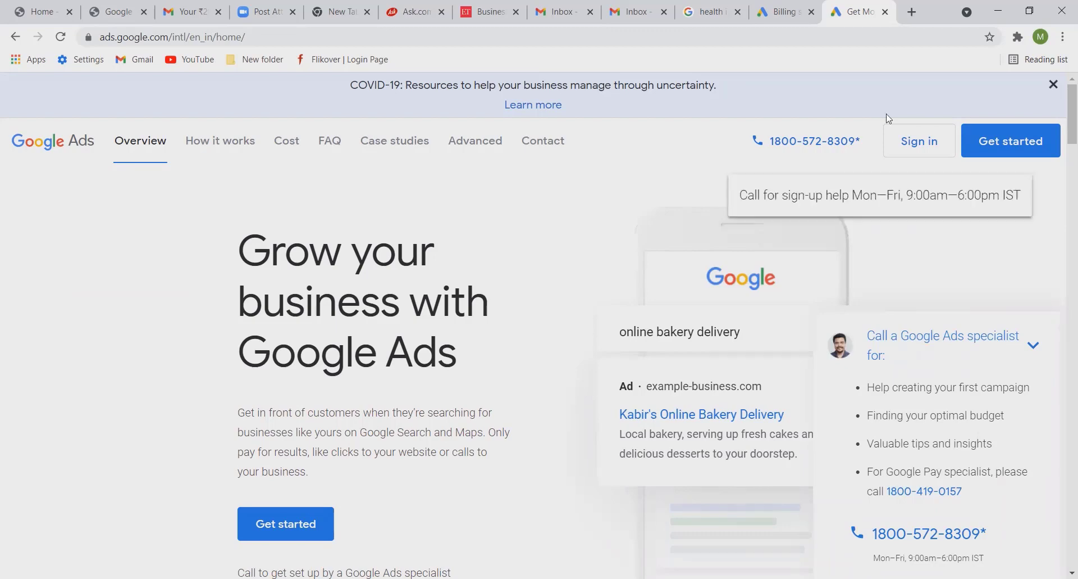
pyautogui.click(930, 145)
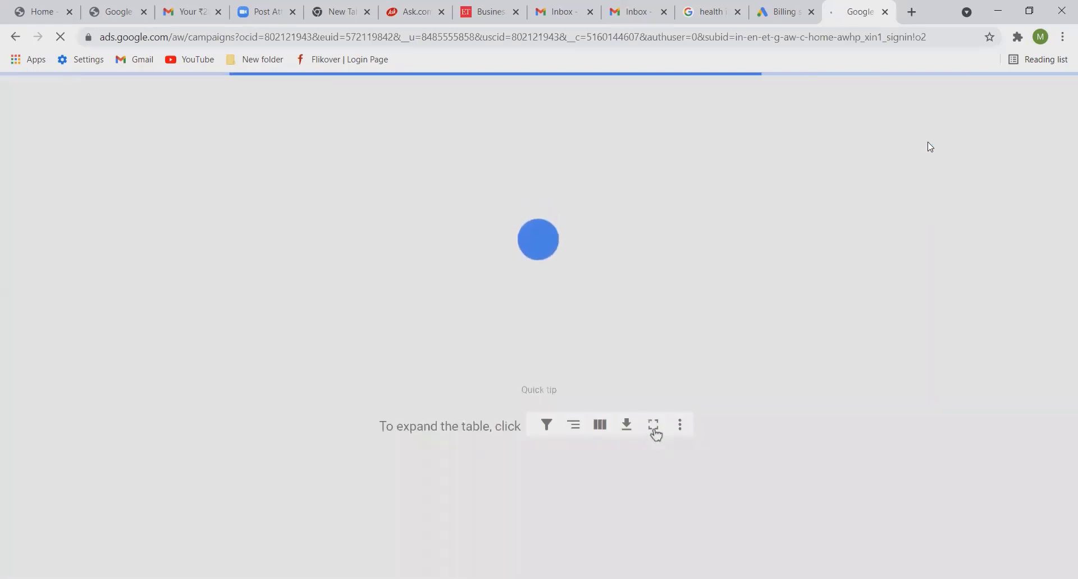
# Step: Return to the Campaigns tab, close the extra Google tab and switch to the other Google account
pyautogui.click(787, 12)
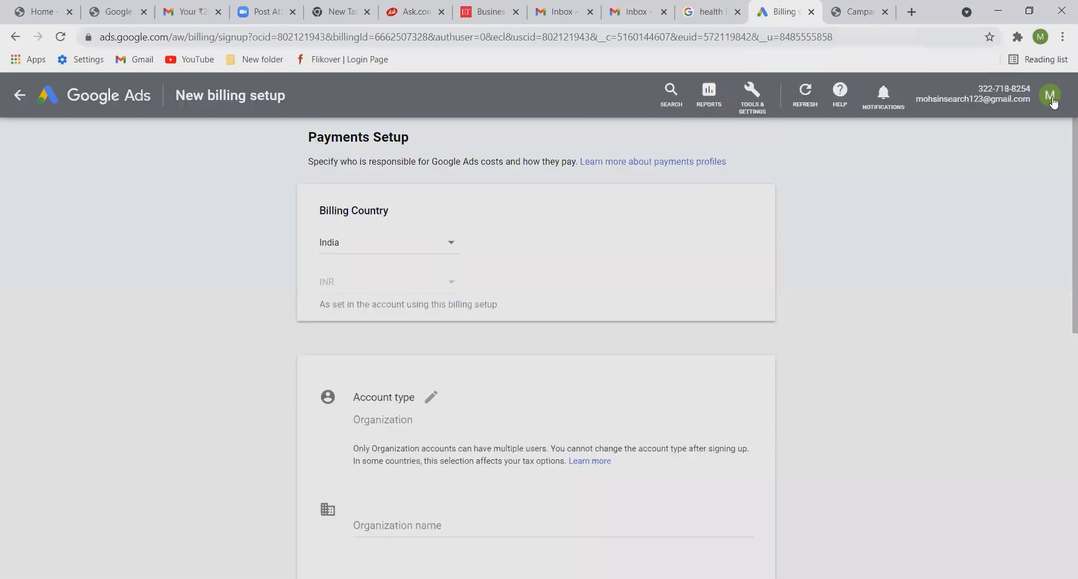
pyautogui.click(855, 17)
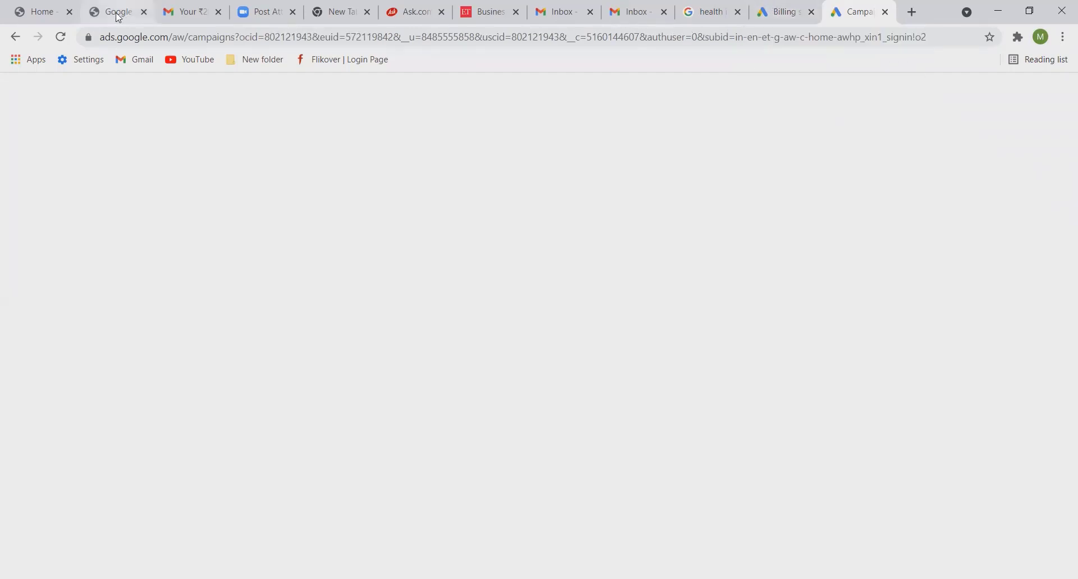
pyautogui.click(144, 12)
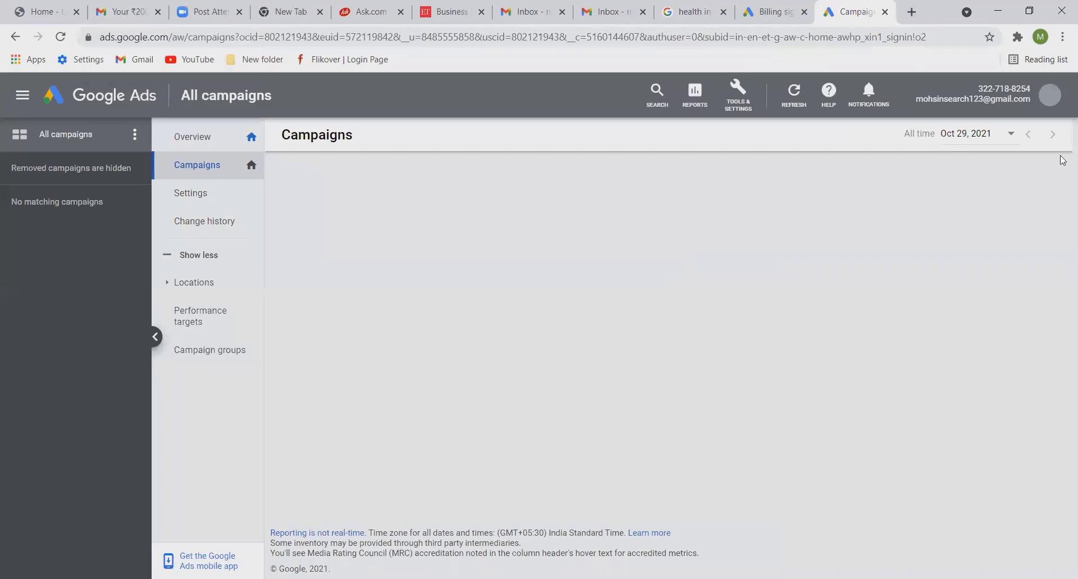
pyautogui.click(1050, 96)
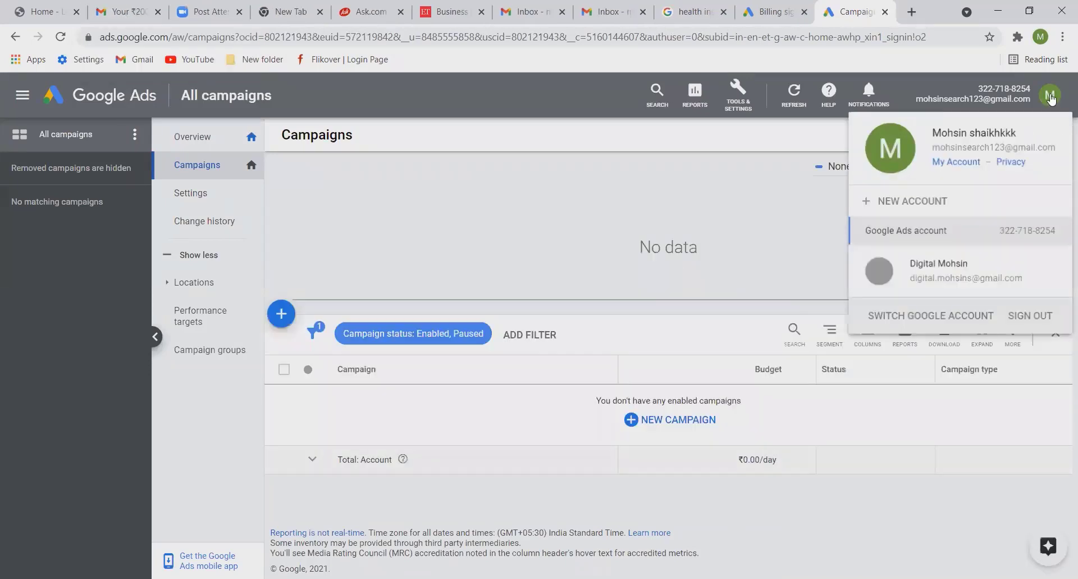
pyautogui.click(942, 273)
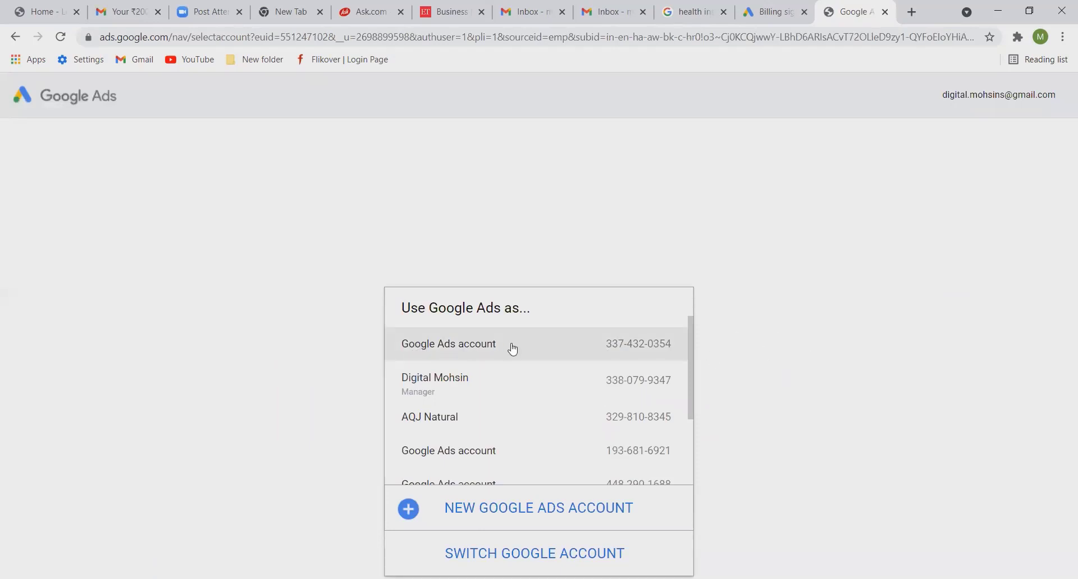
# Step: Pick the AQJ Natural account in the 'Use Google Ads as' chooser
pyautogui.click(536, 418)
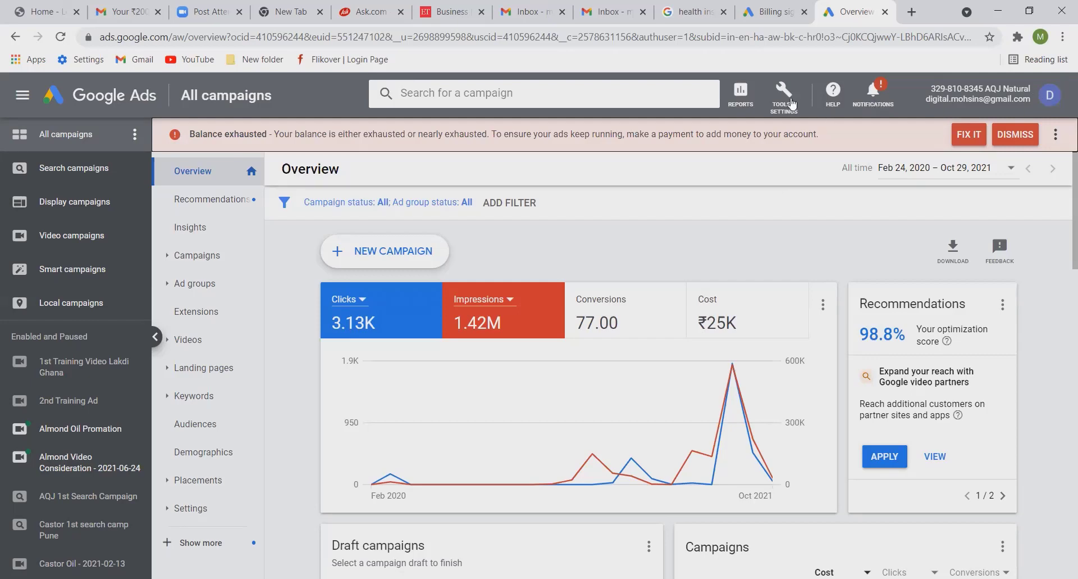
# Step: Open the billing Summary, dismiss the balance-exhausted banner, and go to Manage settings
pyautogui.click(792, 102)
pyautogui.click(959, 173)
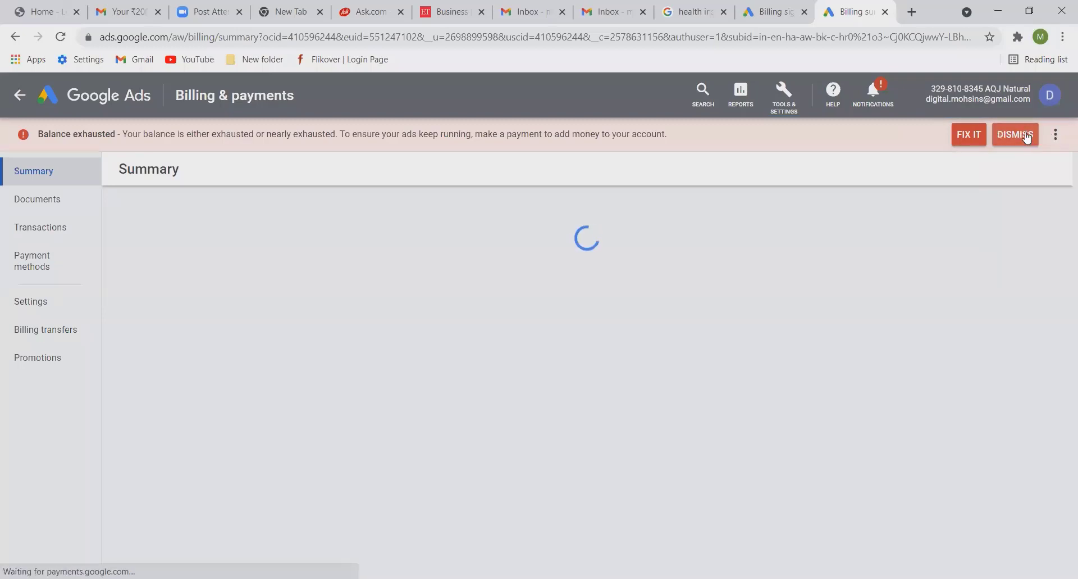
pyautogui.click(1020, 135)
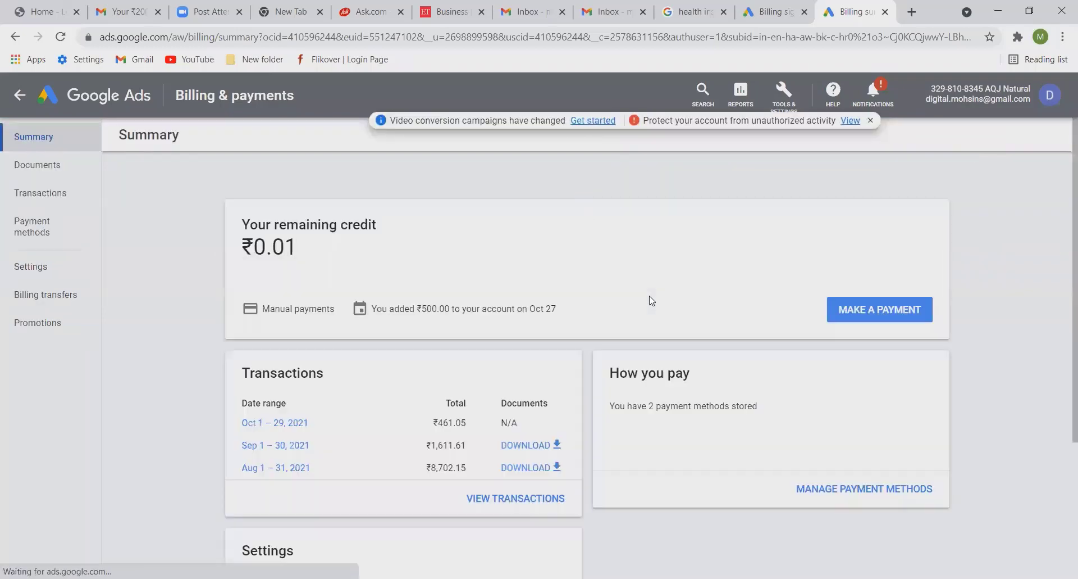
pyautogui.scroll(-3, 652, 300)
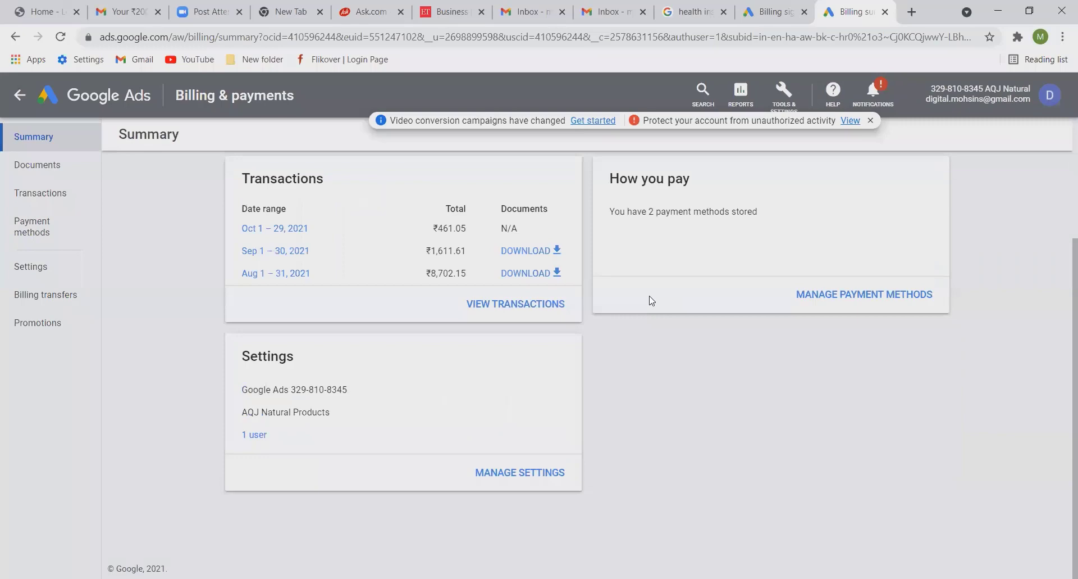
pyautogui.click(524, 470)
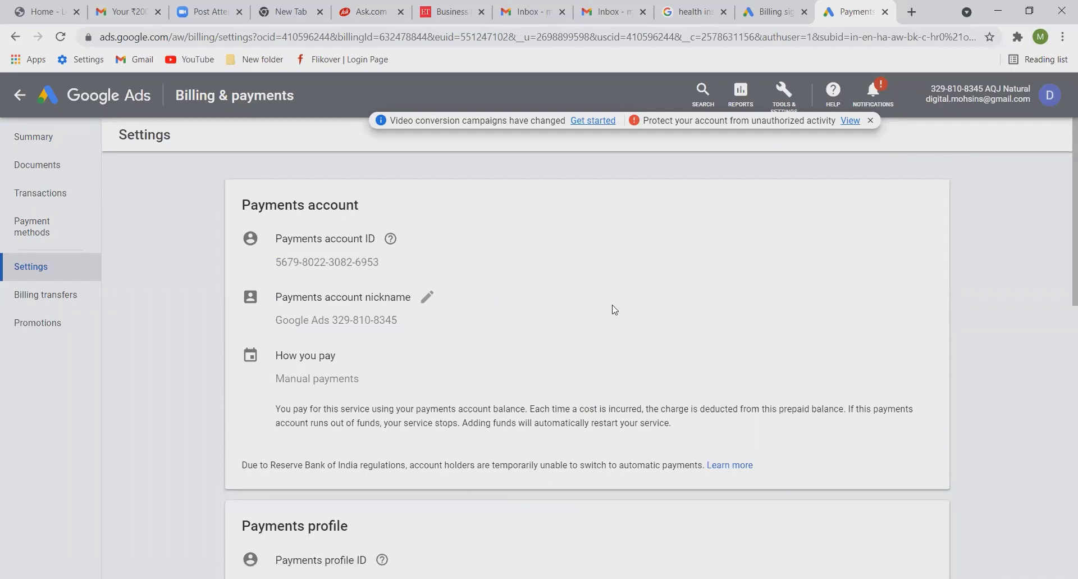
# Step: Close the Payments tab and account panel, then return to the All campaigns Overview
pyautogui.click(886, 12)
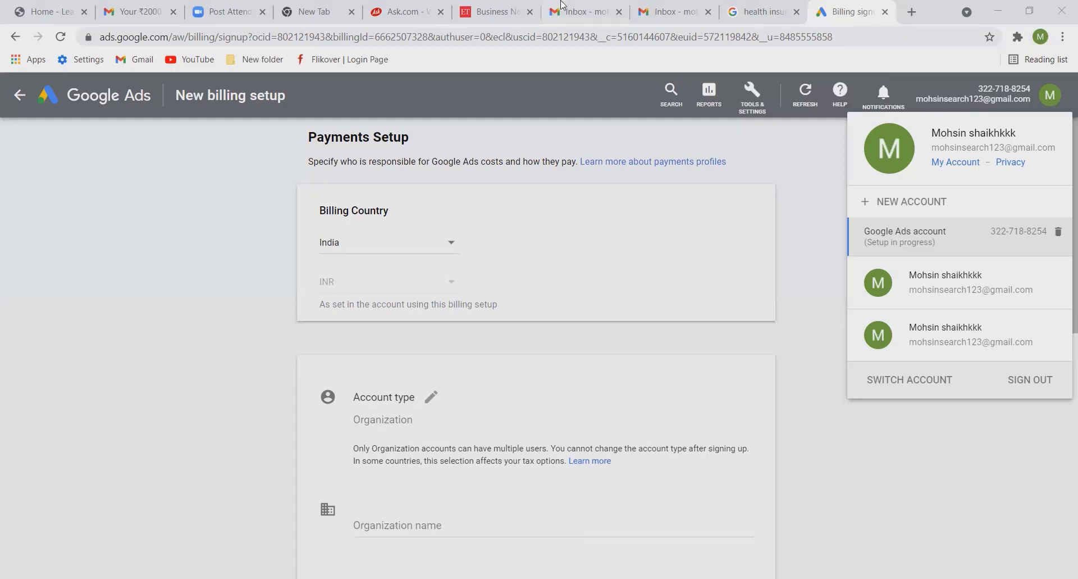
pyautogui.click(794, 167)
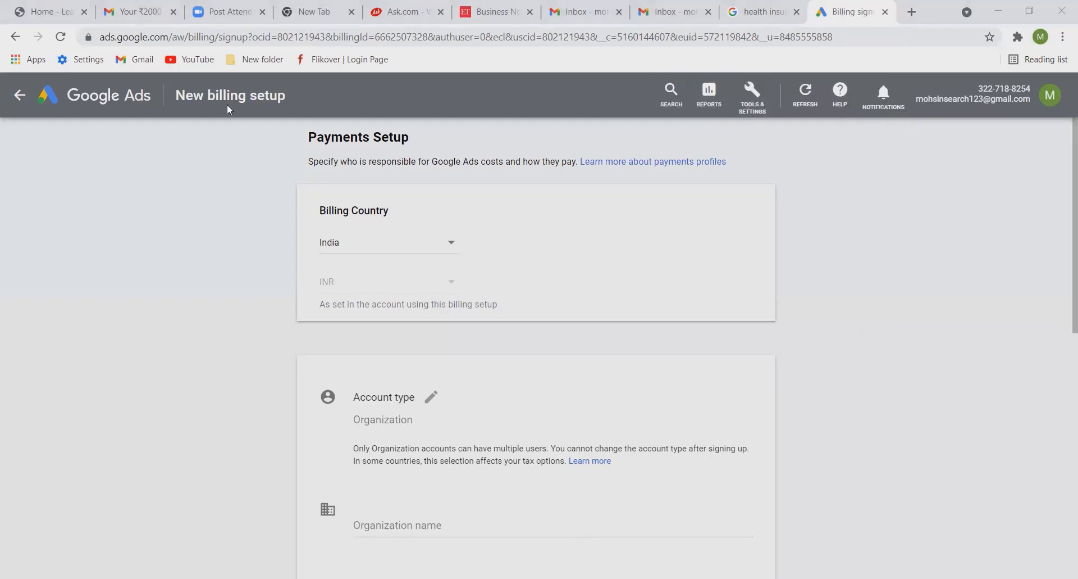
pyautogui.click(96, 95)
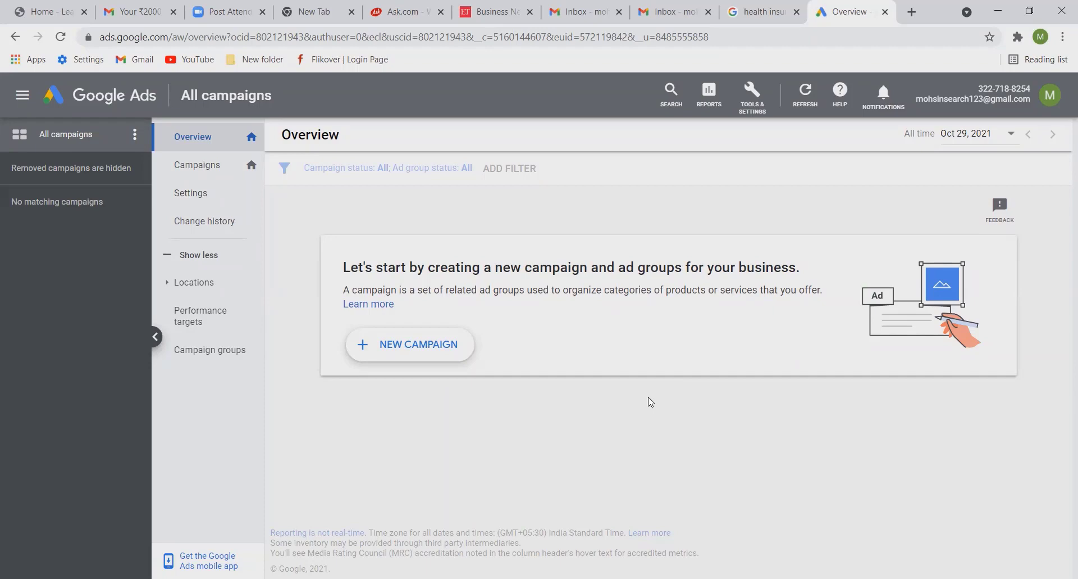
# Step: Start a new campaign using 'Create a campaign without a goal's guidance'
pyautogui.click(398, 348)
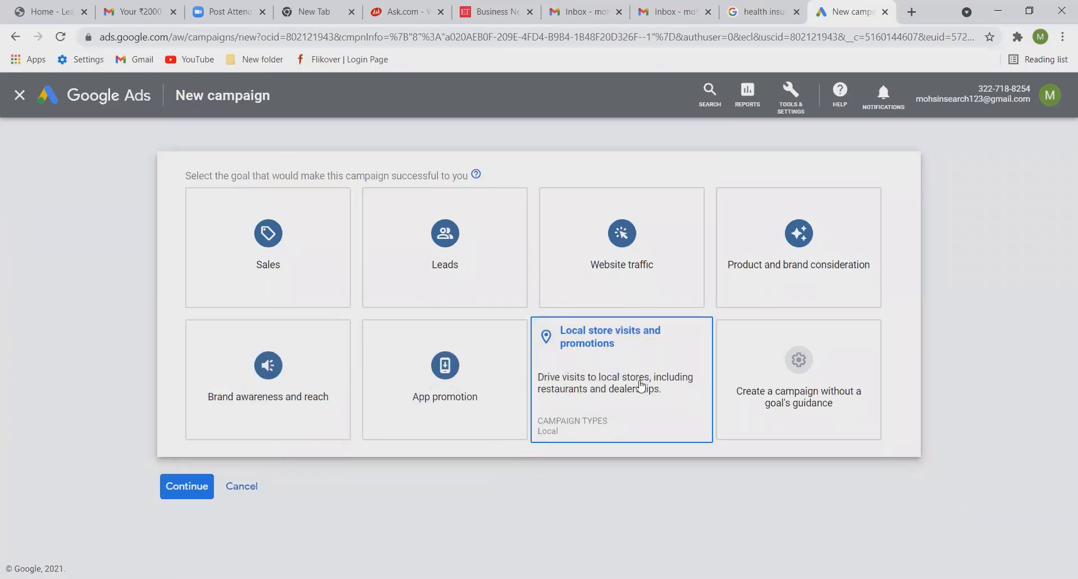
pyautogui.click(806, 381)
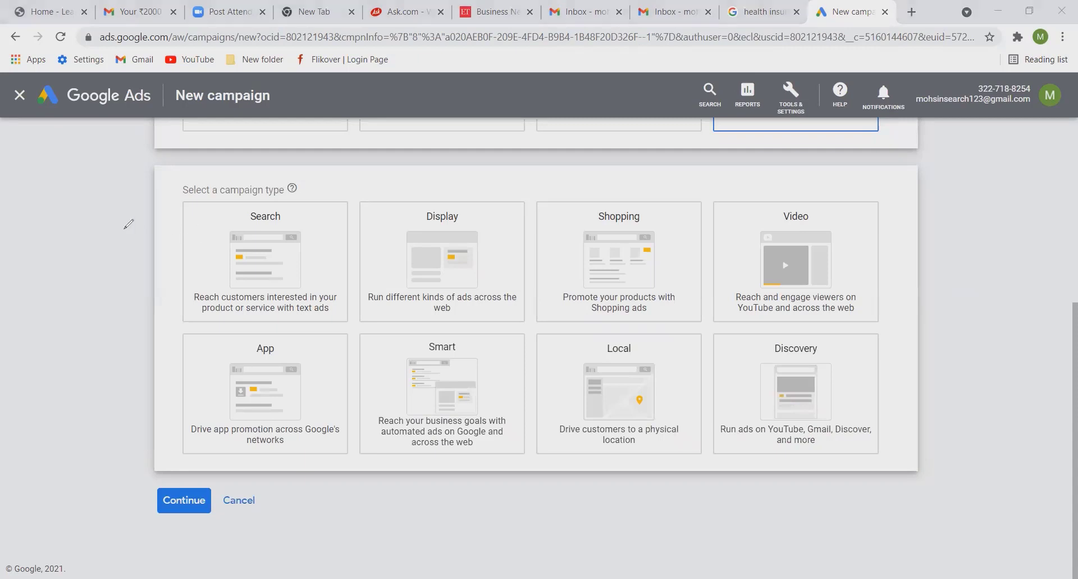
pyautogui.moveTo(123, 228)
pyautogui.mouseDown()
pyautogui.moveTo(133, 285)
pyautogui.moveTo(383, 207)
pyautogui.mouseUp()
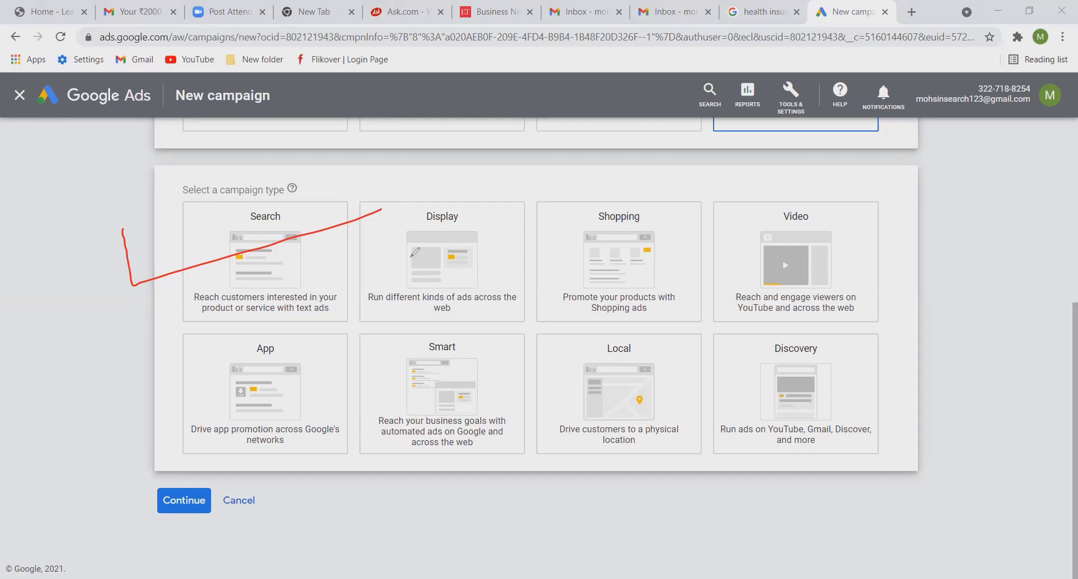
pyautogui.moveTo(405, 246); pyautogui.dragTo(562, 209)
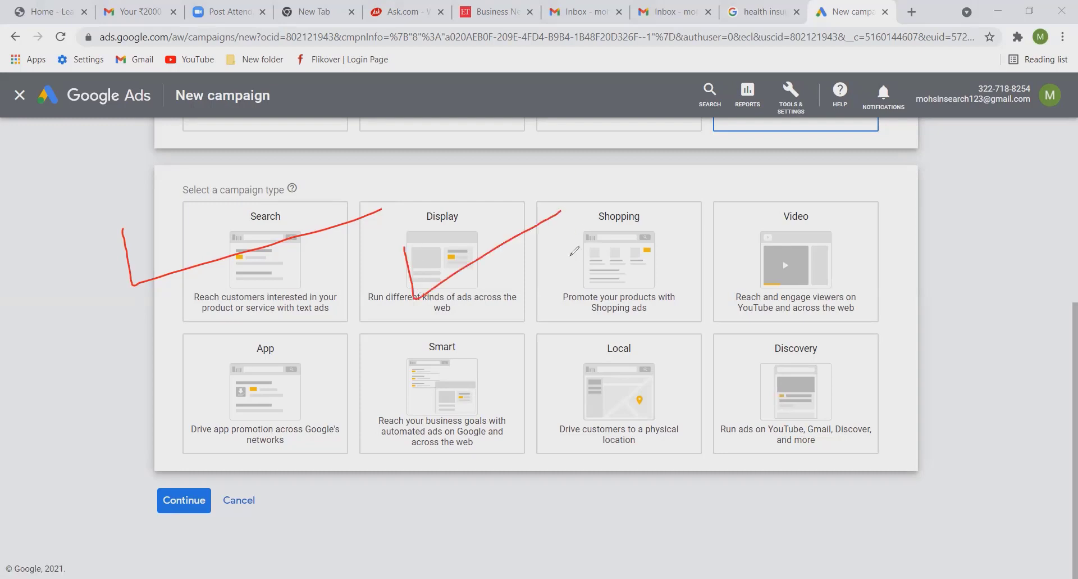
pyautogui.moveTo(569, 255)
pyautogui.mouseDown()
pyautogui.moveTo(627, 266)
pyautogui.moveTo(756, 165)
pyautogui.mouseUp()
pyautogui.moveTo(735, 250); pyautogui.dragTo(869, 205)
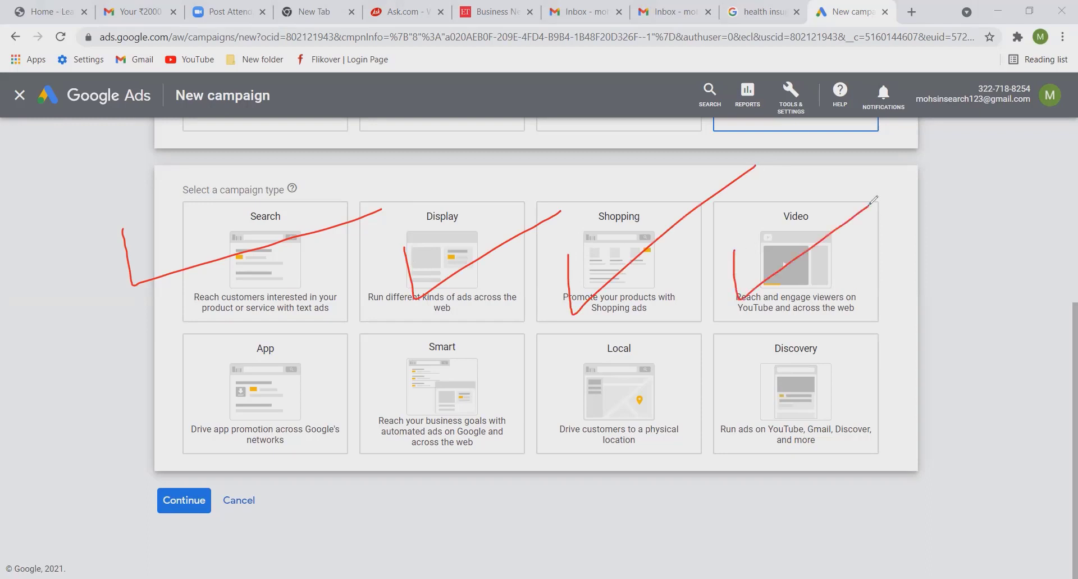
pyautogui.moveTo(180, 377)
pyautogui.mouseDown()
pyautogui.moveTo(193, 427)
pyautogui.moveTo(396, 325)
pyautogui.mouseUp()
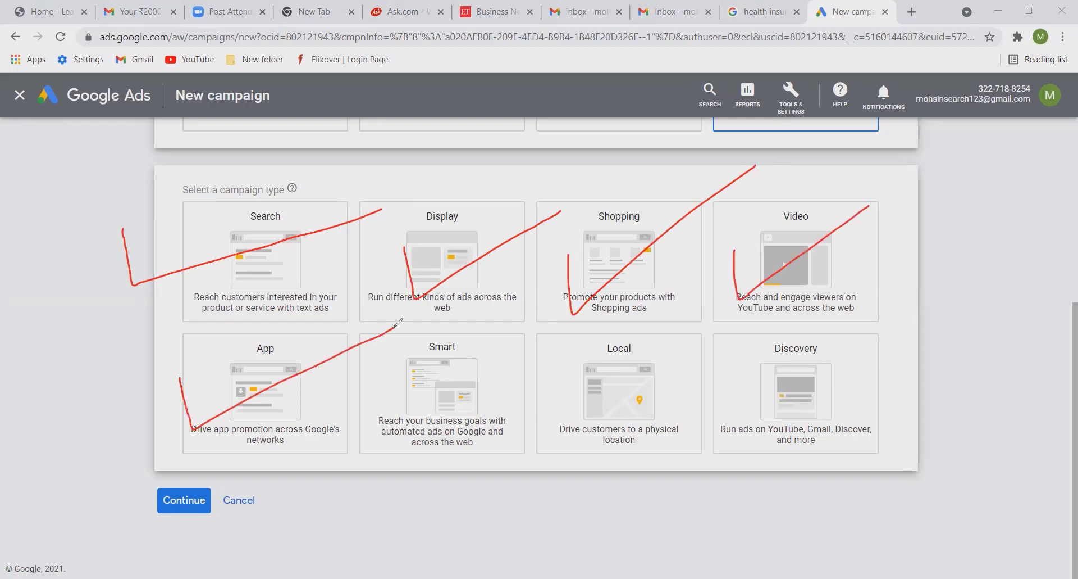
pyautogui.moveTo(380, 380)
pyautogui.mouseDown()
pyautogui.moveTo(418, 407)
pyautogui.moveTo(514, 332)
pyautogui.mouseUp()
pyautogui.moveTo(557, 379)
pyautogui.mouseDown()
pyautogui.moveTo(582, 418)
pyautogui.moveTo(671, 359)
pyautogui.mouseUp()
pyautogui.moveTo(752, 372); pyautogui.dragTo(886, 352)
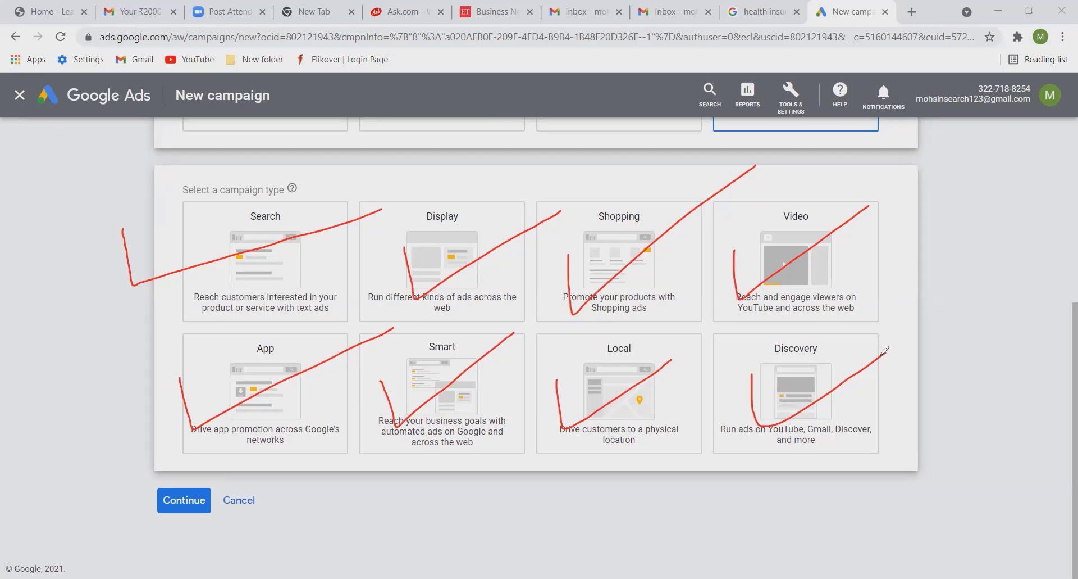
pyautogui.click(797, 124)
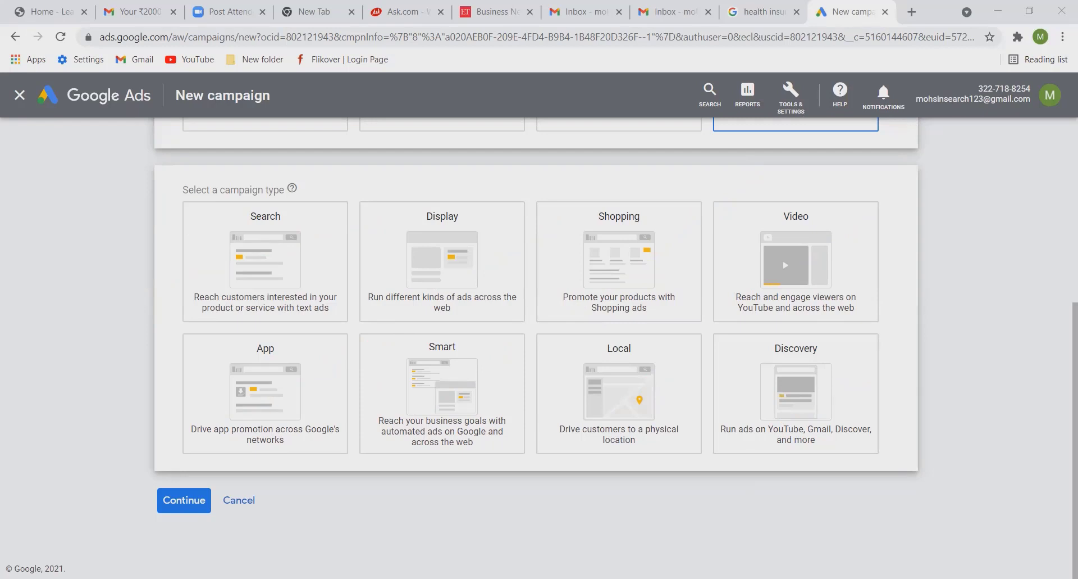
# Step: Pick the Search campaign type, leaving Website visits, Phone calls and App downloads unticked
pyautogui.click(258, 273)
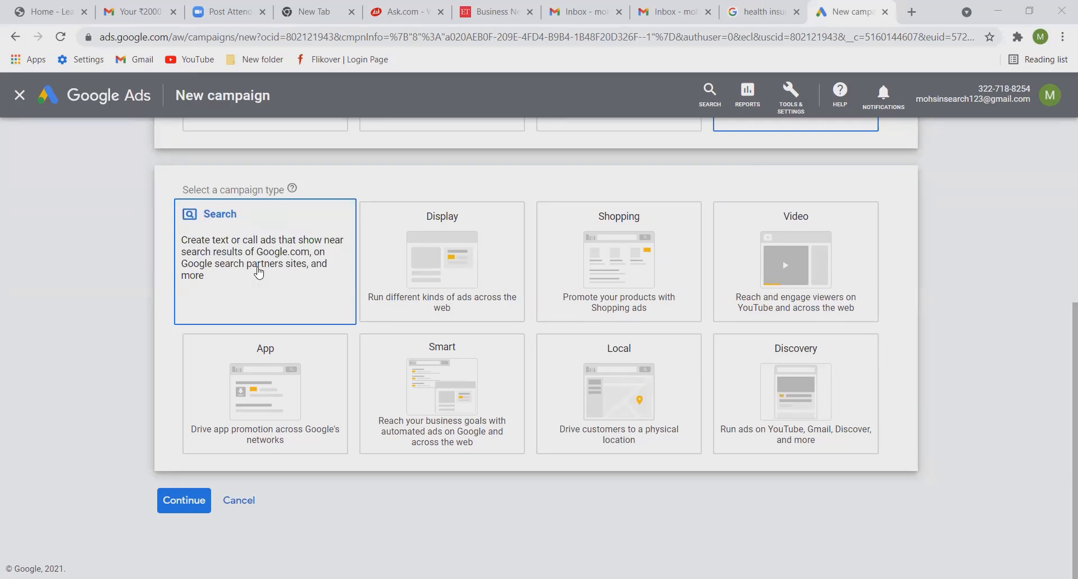
pyautogui.scroll(-3, 405, 401)
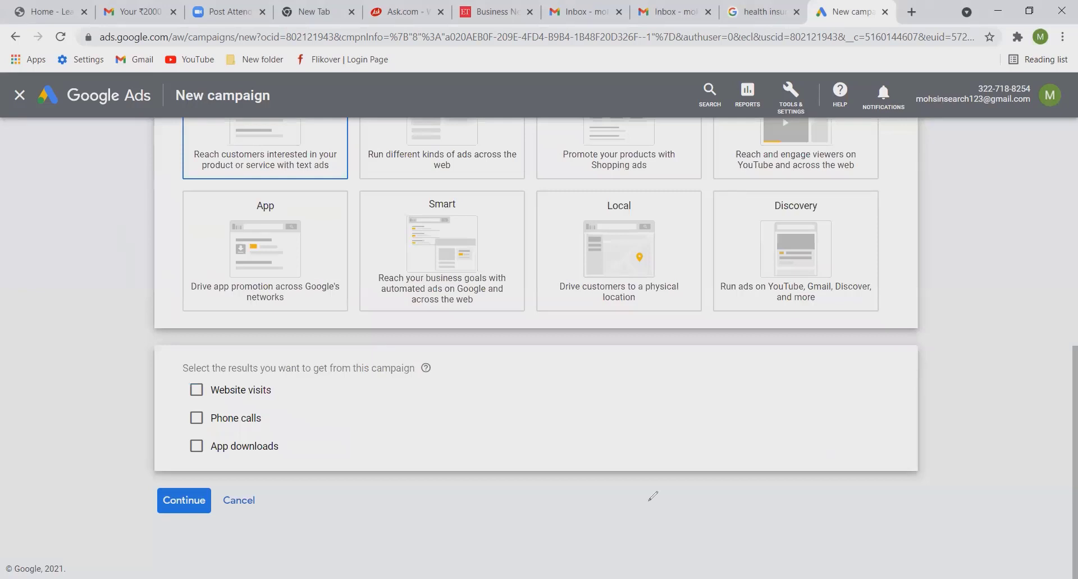
pyautogui.moveTo(158, 410); pyautogui.dragTo(188, 370)
pyautogui.moveTo(154, 389); pyautogui.dragTo(195, 417)
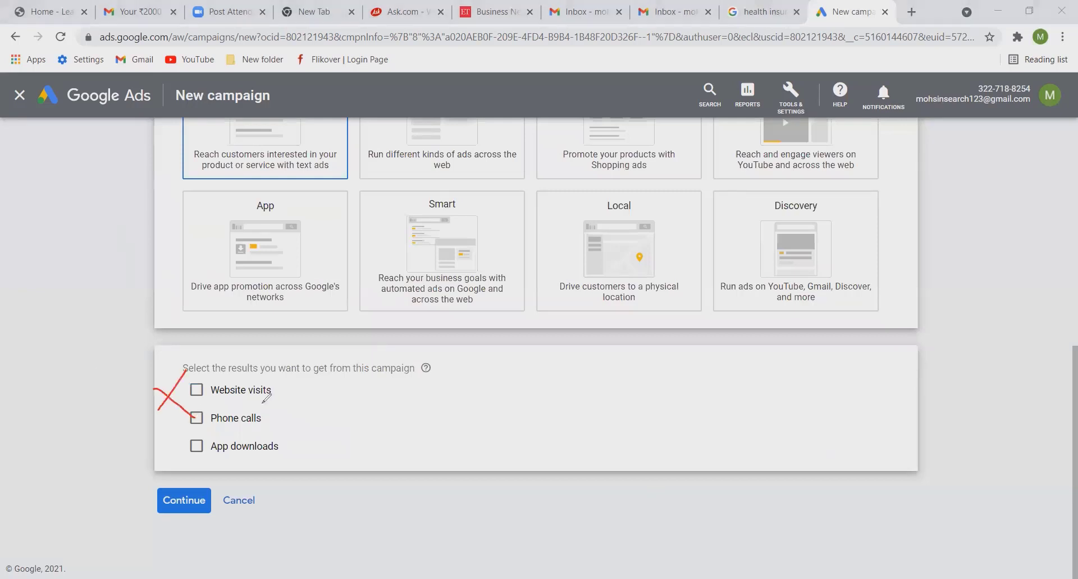
pyautogui.moveTo(270, 401)
pyautogui.mouseDown()
pyautogui.moveTo(260, 430)
pyautogui.moveTo(281, 424)
pyautogui.mouseUp()
pyautogui.moveTo(288, 463)
pyautogui.mouseDown()
pyautogui.moveTo(326, 424)
pyautogui.moveTo(345, 446)
pyautogui.mouseUp()
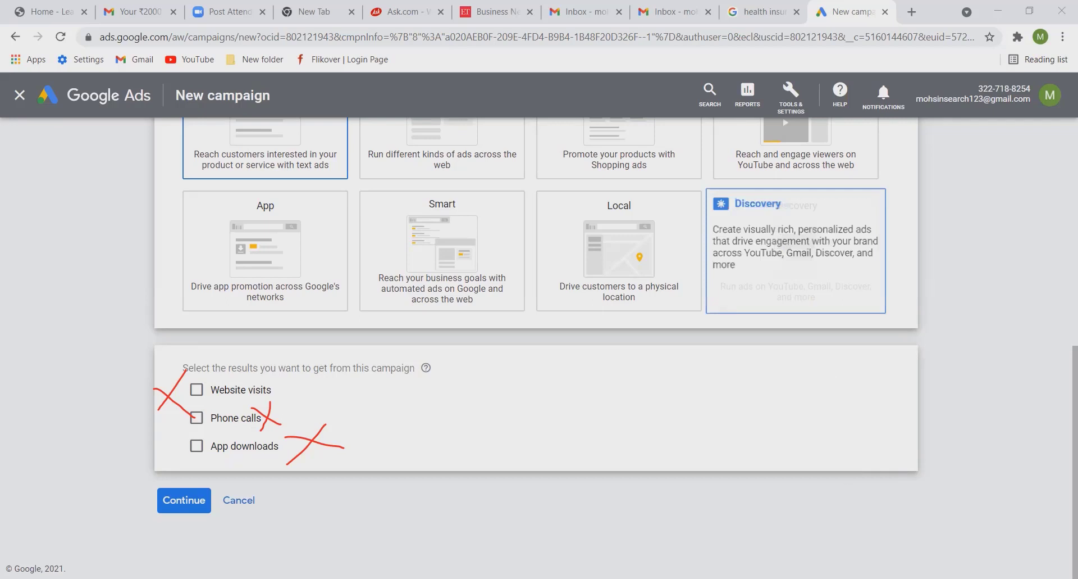
pyautogui.click(720, 98)
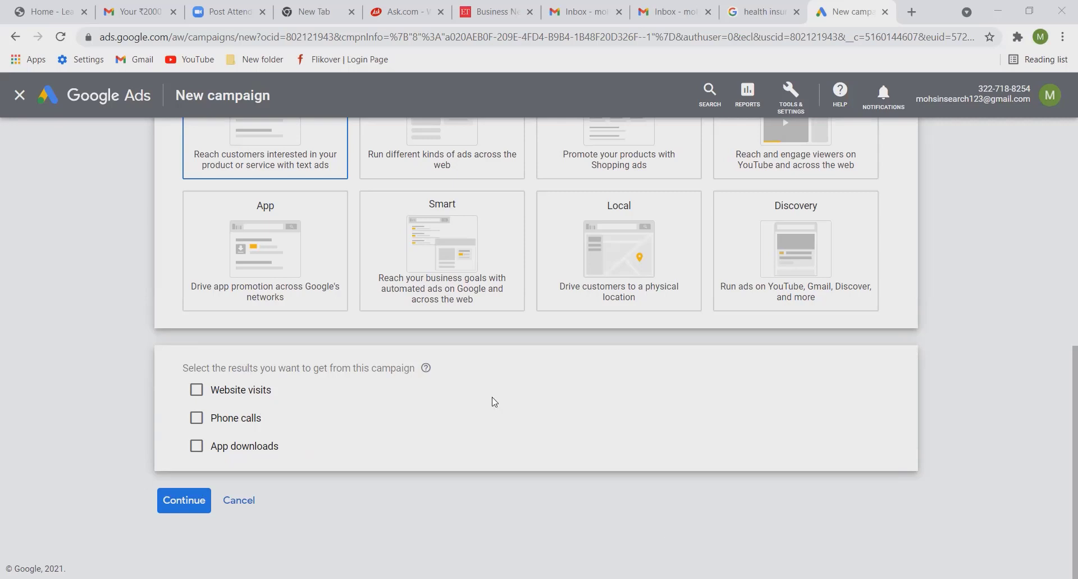
# Step: Continue to the Search campaign settings, closing the drafts notice and leaving the guide
pyautogui.click(181, 495)
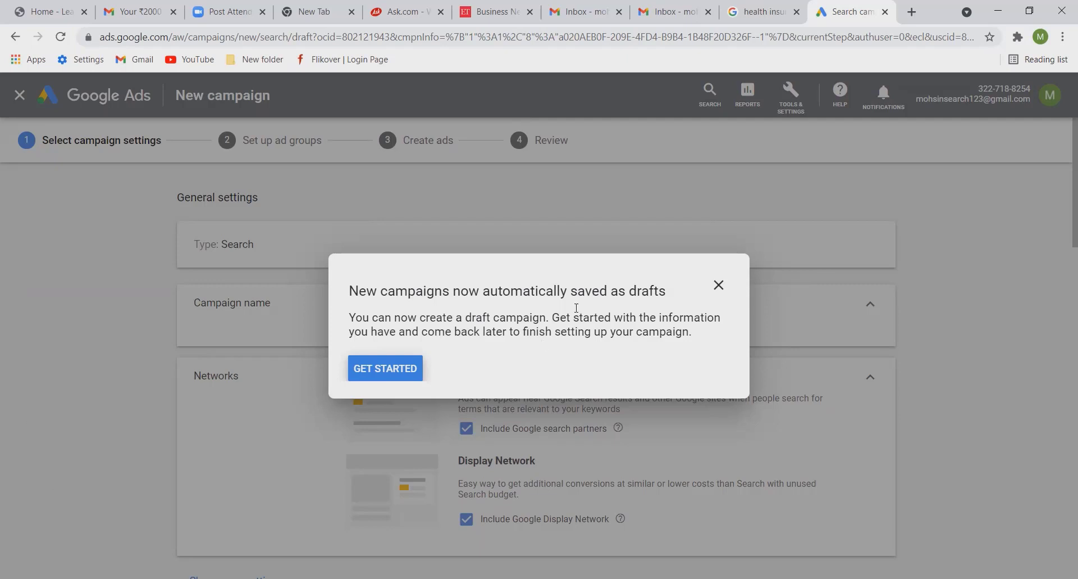
pyautogui.click(719, 285)
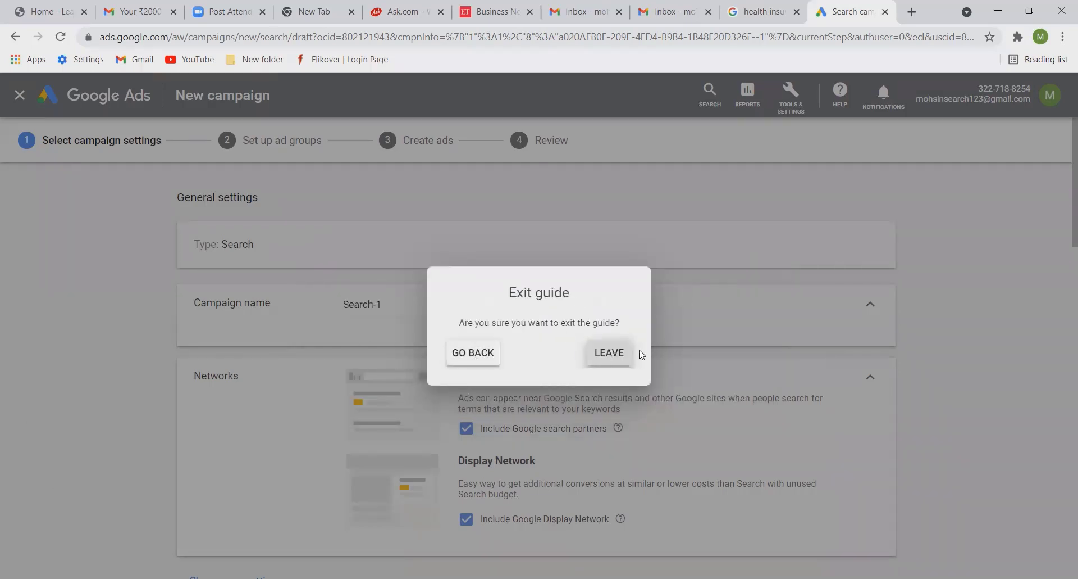
pyautogui.click(617, 355)
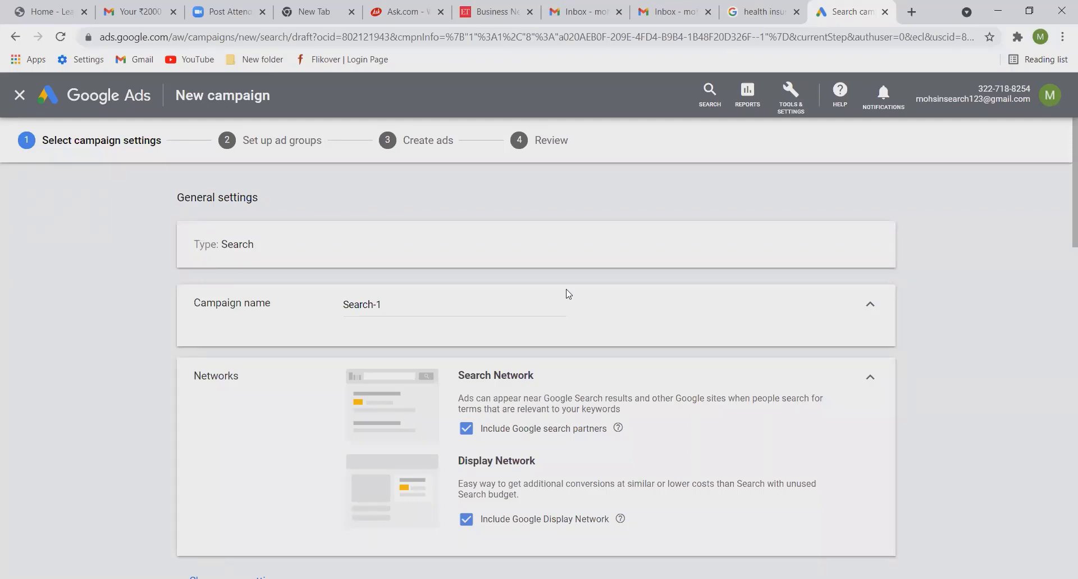
# Step: Replace the default campaign name Search-1 with 'Cold Pressed Oil- Pune'
pyautogui.moveTo(435, 309); pyautogui.dragTo(290, 301)
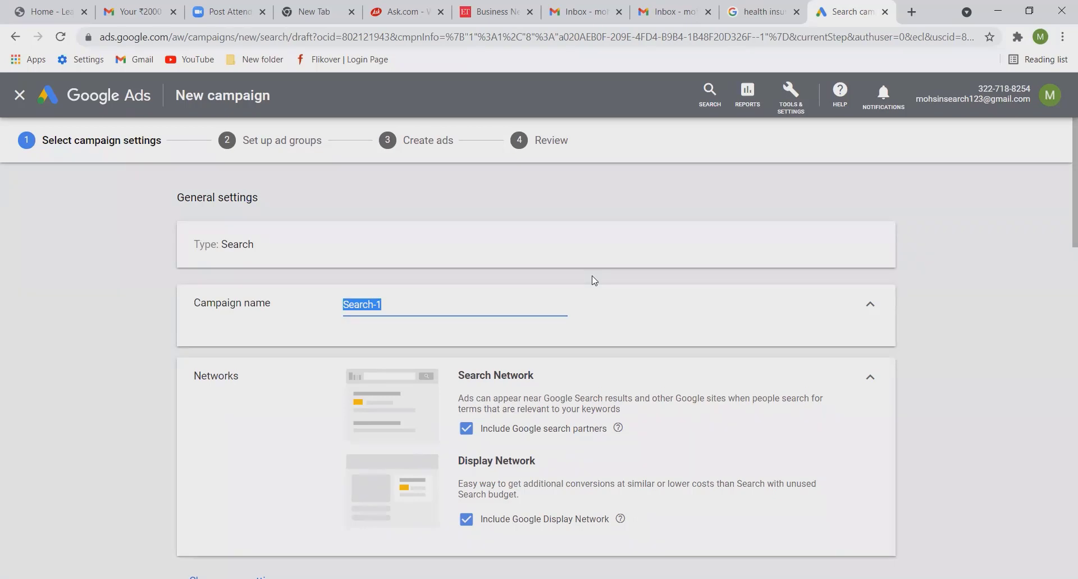
pyautogui.write('COM')
pyautogui.press('BackSpace')
pyautogui.press('BackSpace')
pyautogui.press('BackSpace')
pyautogui.write('Cold Pressed Oil')
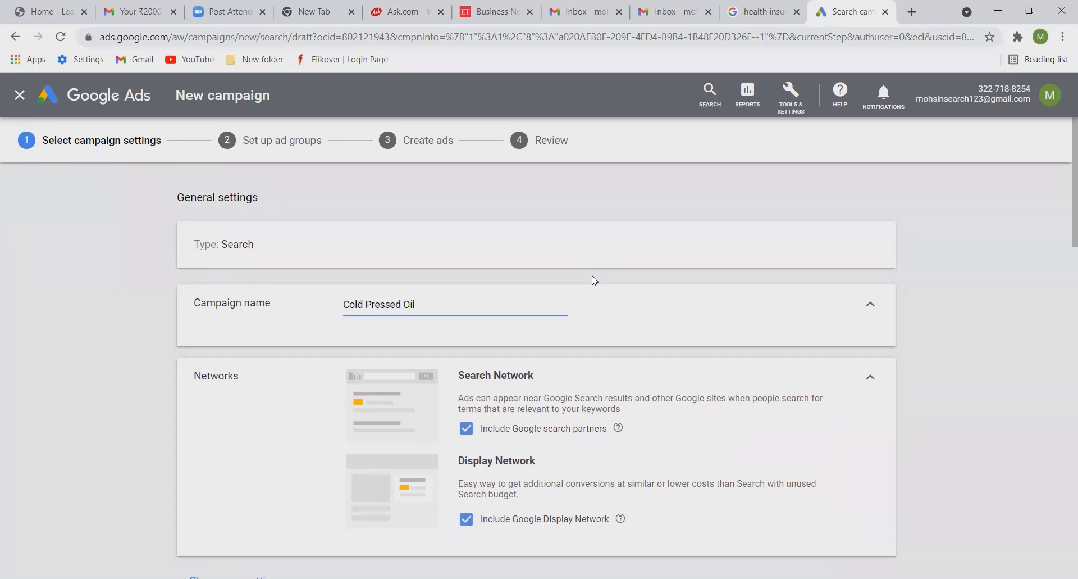
pyautogui.write('- Pune')
pyautogui.scroll(-2, 594, 279)
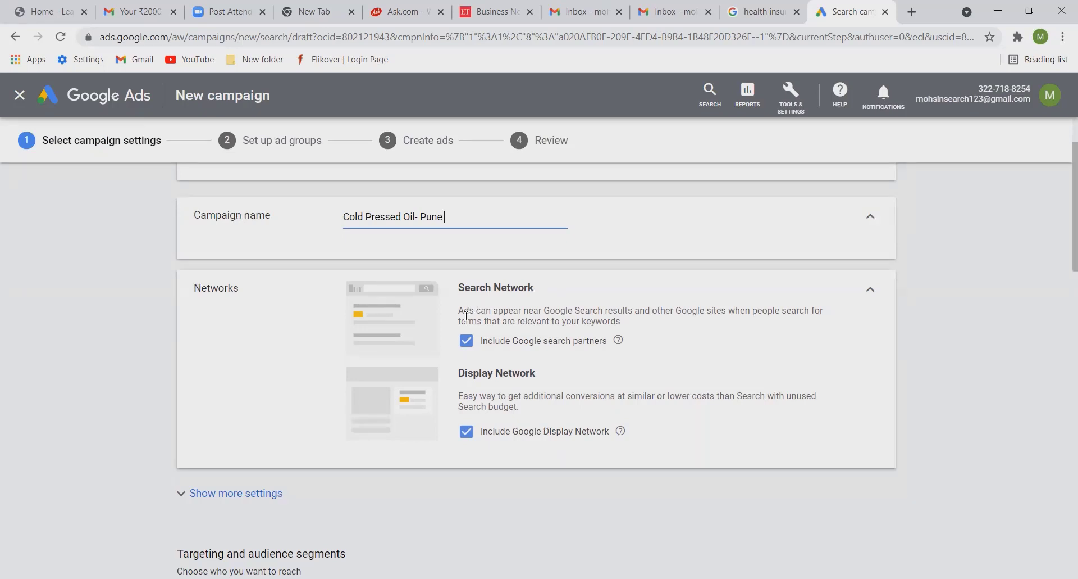
pyautogui.click(466, 344)
pyautogui.click(469, 440)
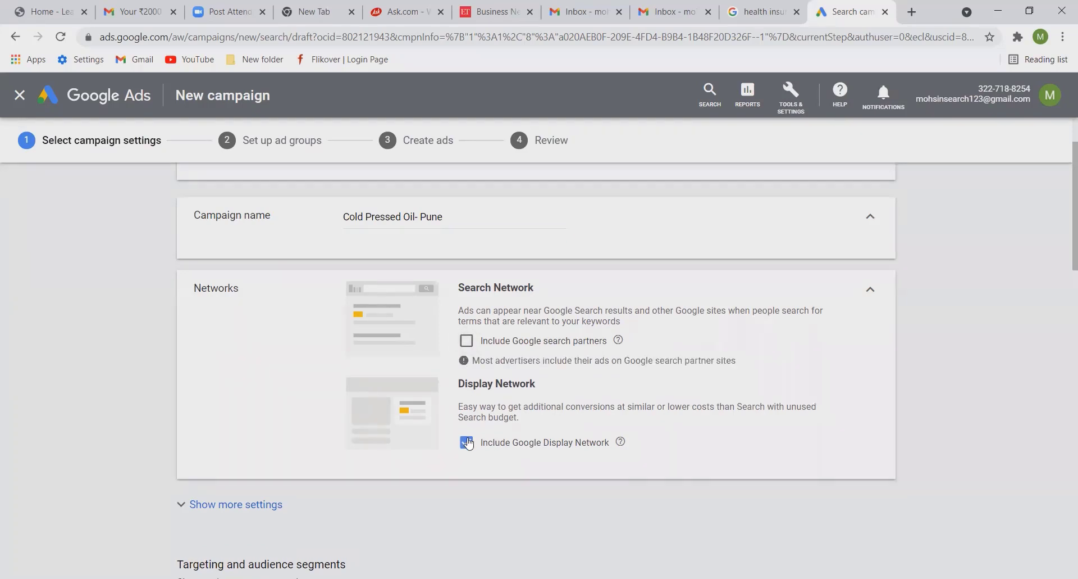
pyautogui.click(466, 340)
pyautogui.click(468, 432)
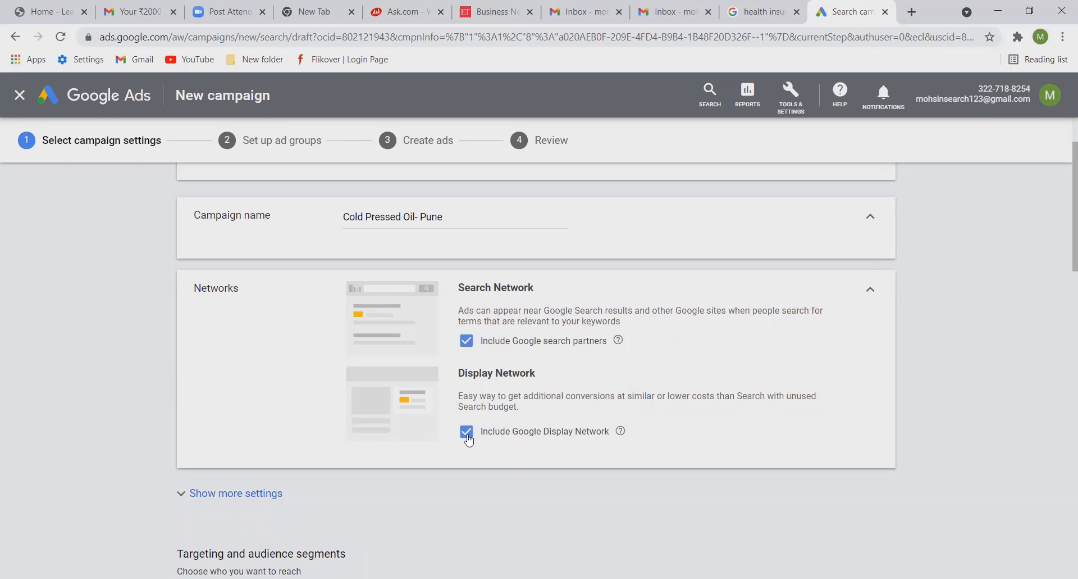
# Step: Bring up the Ask.com home page with the cursor in its search box
pyautogui.click(402, 12)
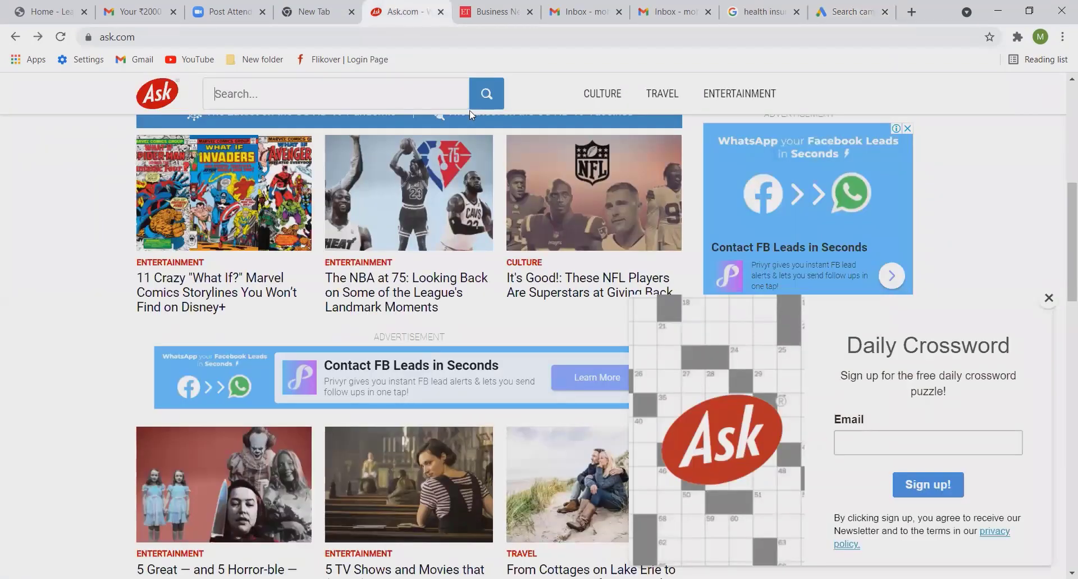
pyautogui.click(263, 99)
pyautogui.click(274, 88)
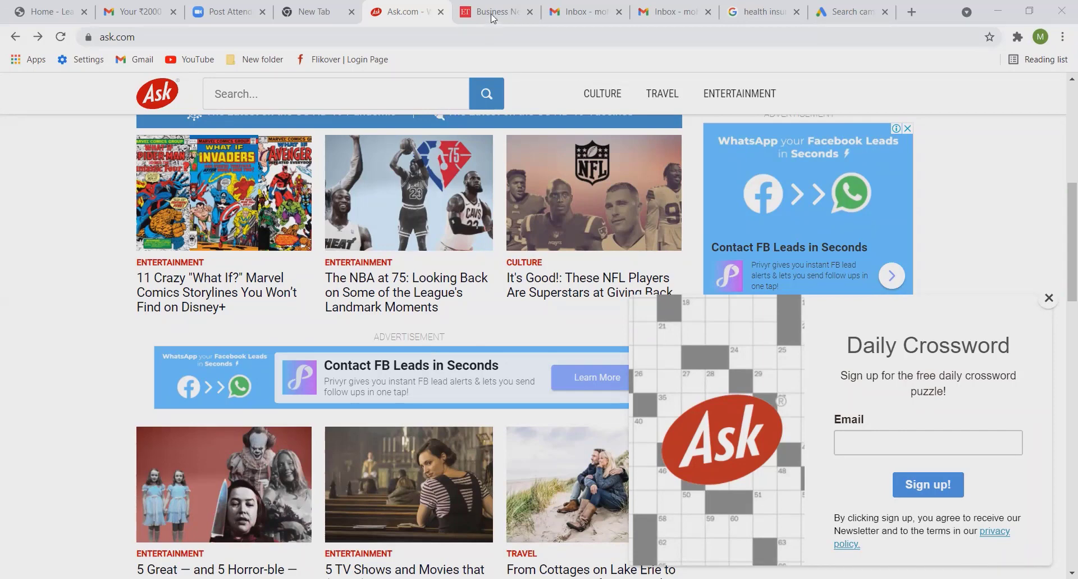
# Step: Go to the health insurance search results and scroll to the top
pyautogui.click(315, 18)
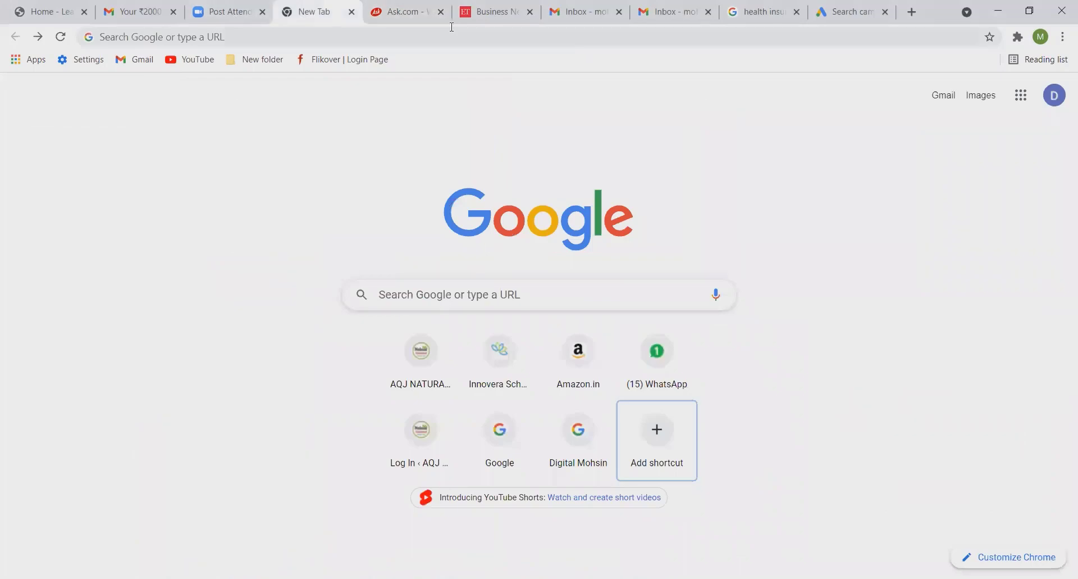
pyautogui.click(826, 13)
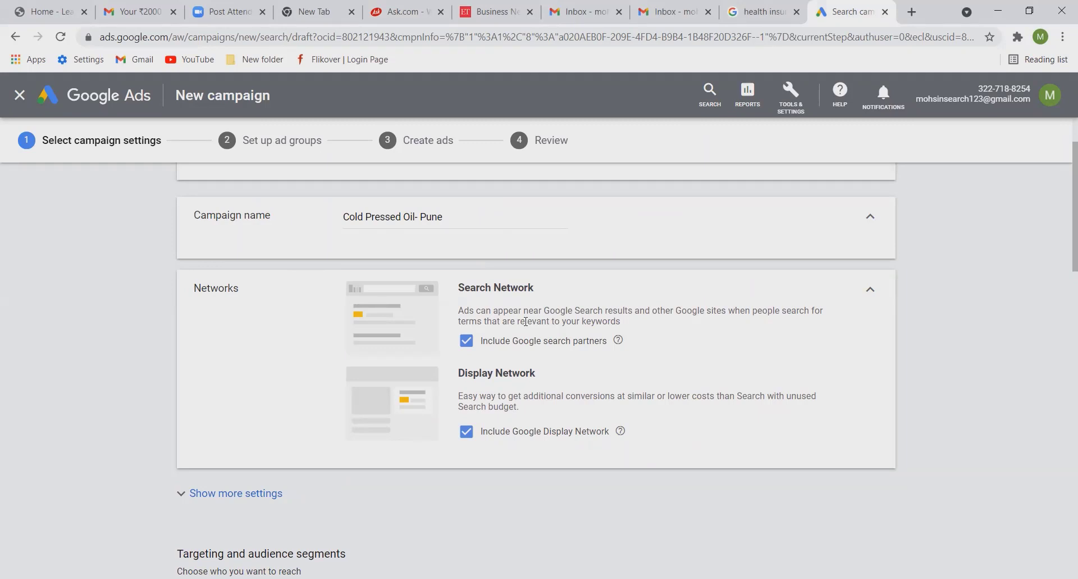
pyautogui.click(761, 12)
pyautogui.scroll(4, 228, 145)
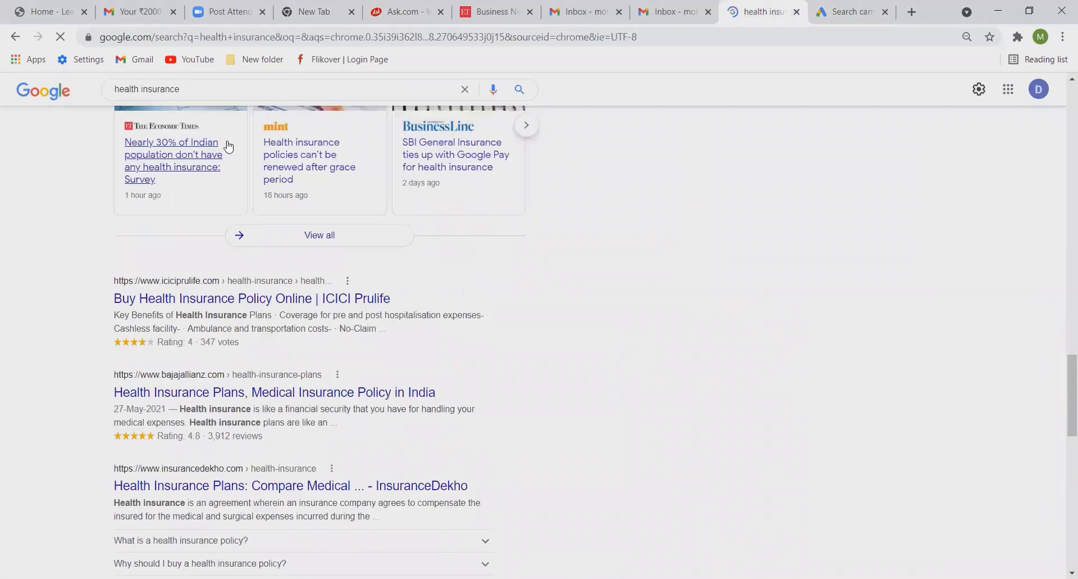
pyautogui.scroll(8, 227, 221)
pyautogui.scroll(15, 227, 221)
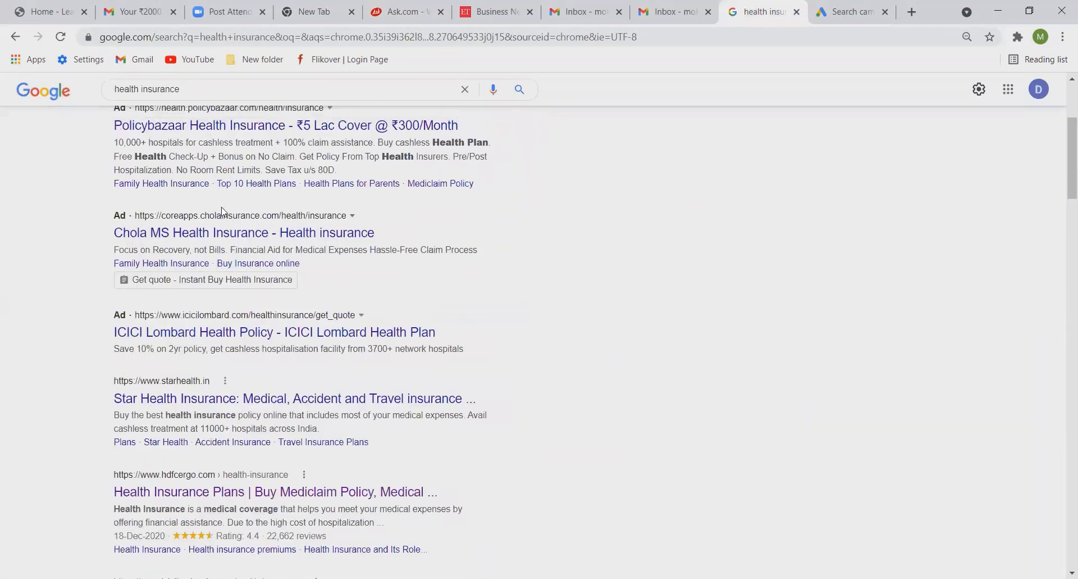
pyautogui.scroll(1, 206, 97)
# Step: Rerun the 'health insurance' search and dismiss the suggestions to show the paid ads
pyautogui.click(193, 109)
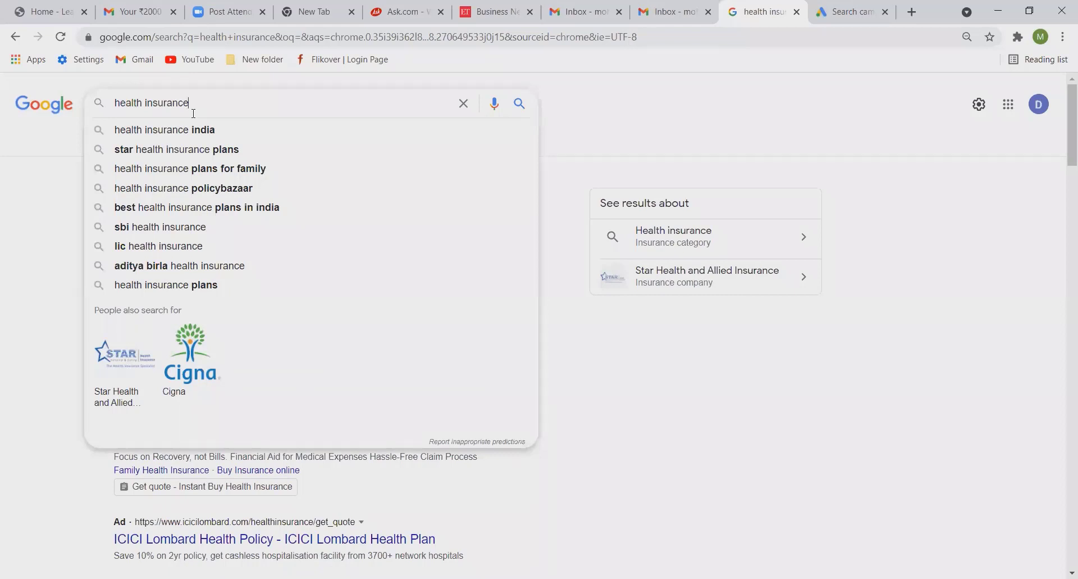
pyautogui.press('Return')
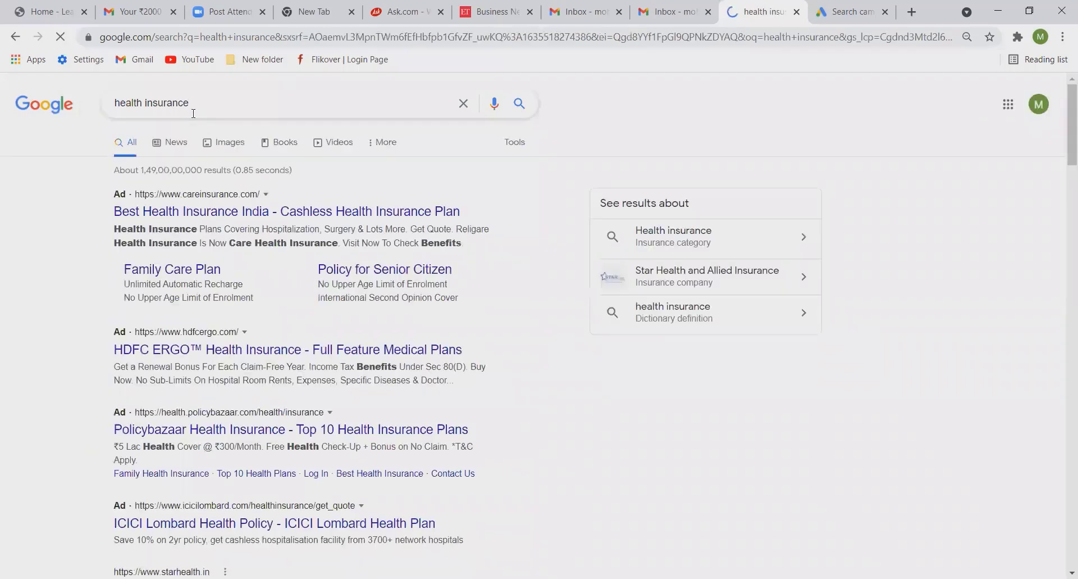
pyautogui.click(194, 113)
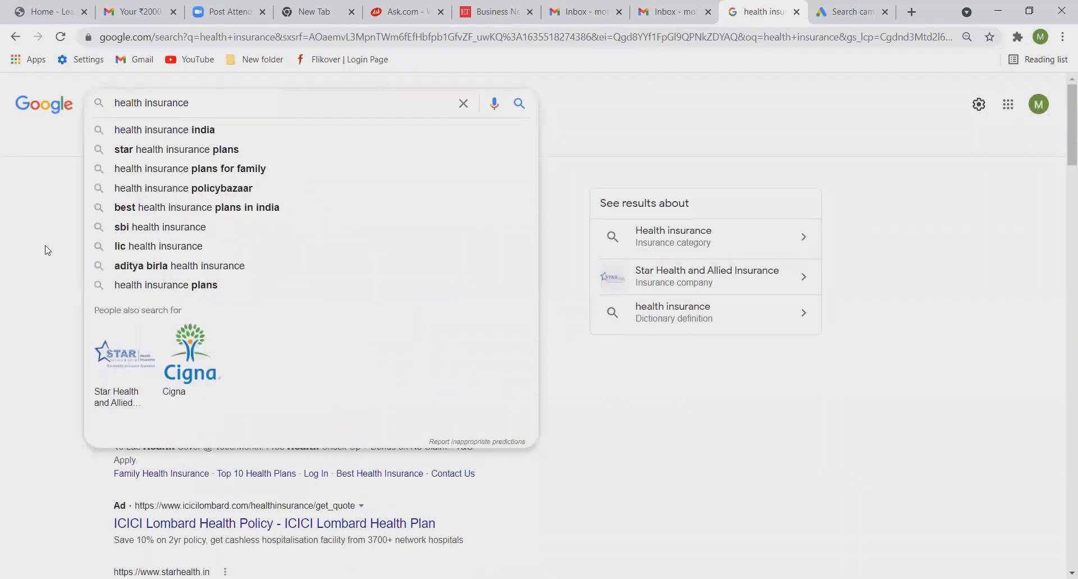
pyautogui.click(11, 282)
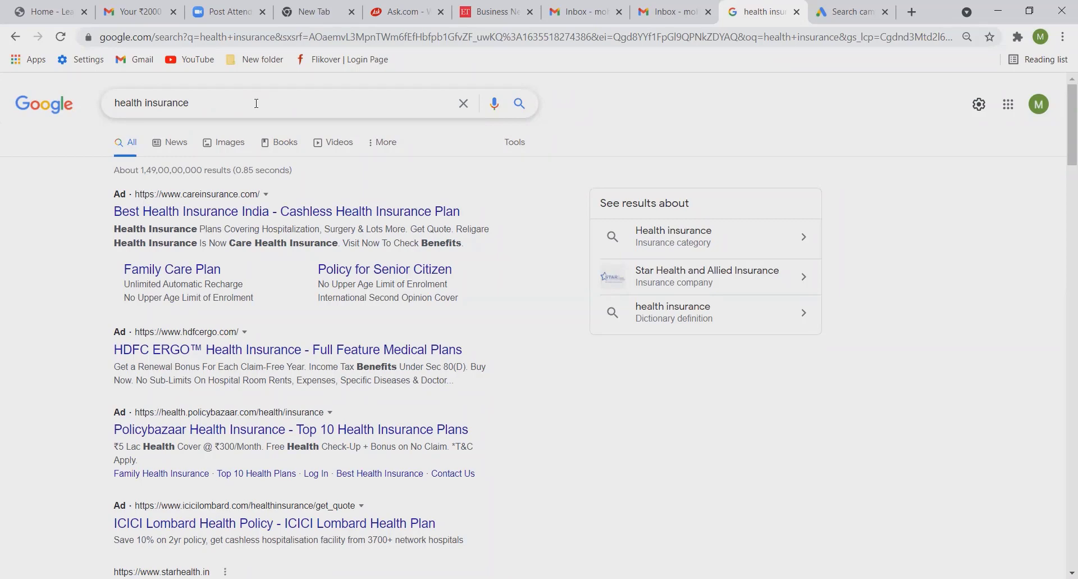
# Step: In the Google Ads campaign's Networks settings, untick 'Include Google search partners'
pyautogui.click(412, 12)
pyautogui.click(845, 12)
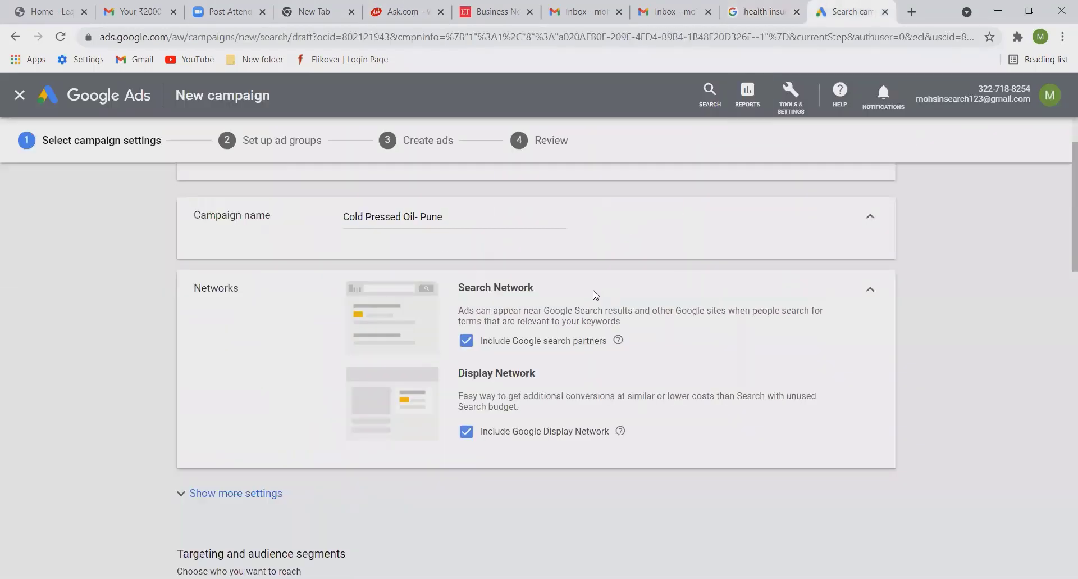
pyautogui.click(466, 340)
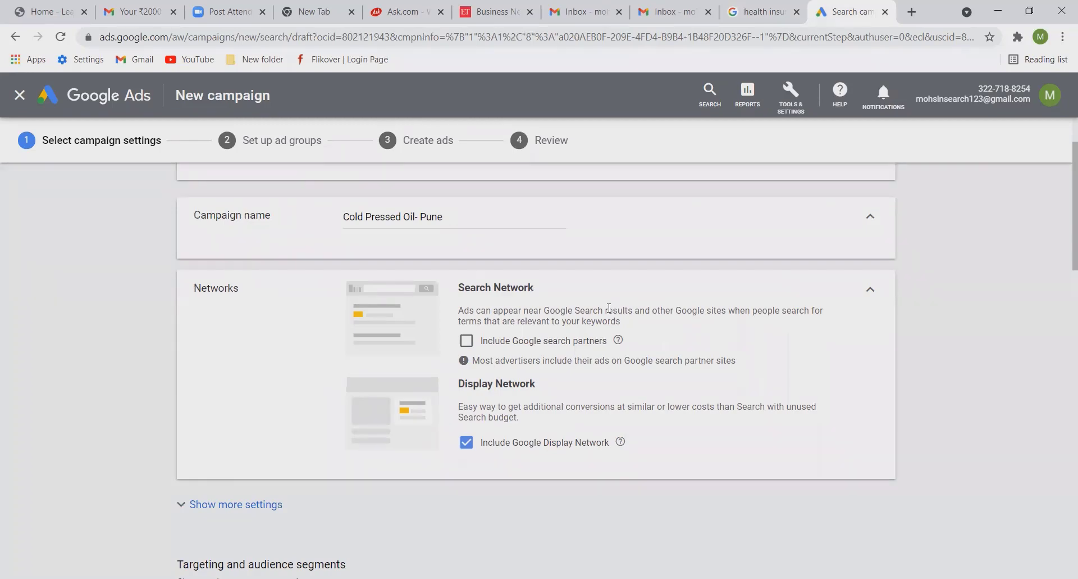
pyautogui.scroll(-2, 611, 308)
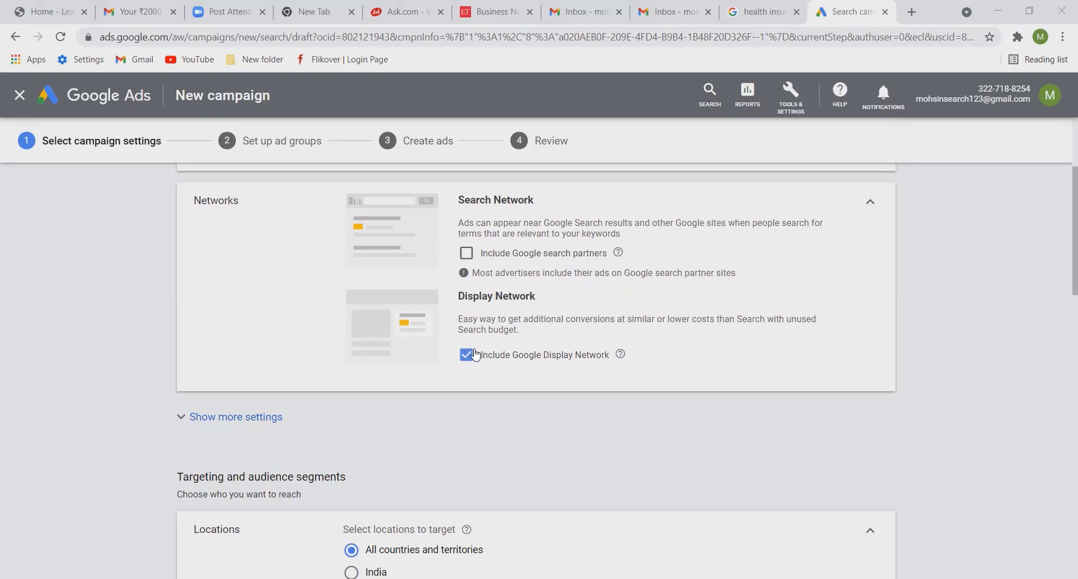
# Step: Show The Economic Times homepage with its IRCTC lead story and display ads
pyautogui.click(484, 10)
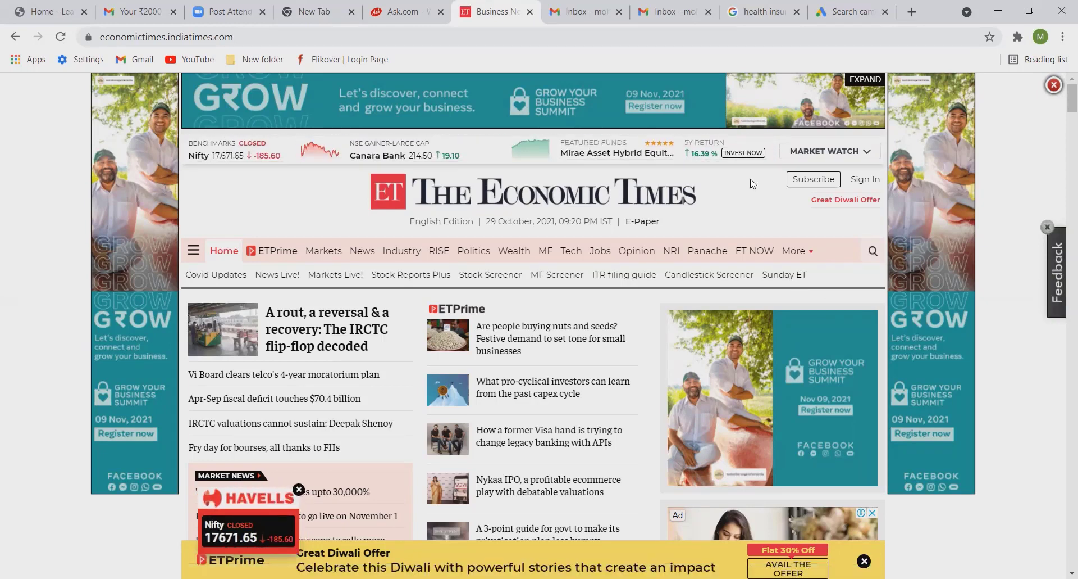
pyautogui.moveTo(755, 251)
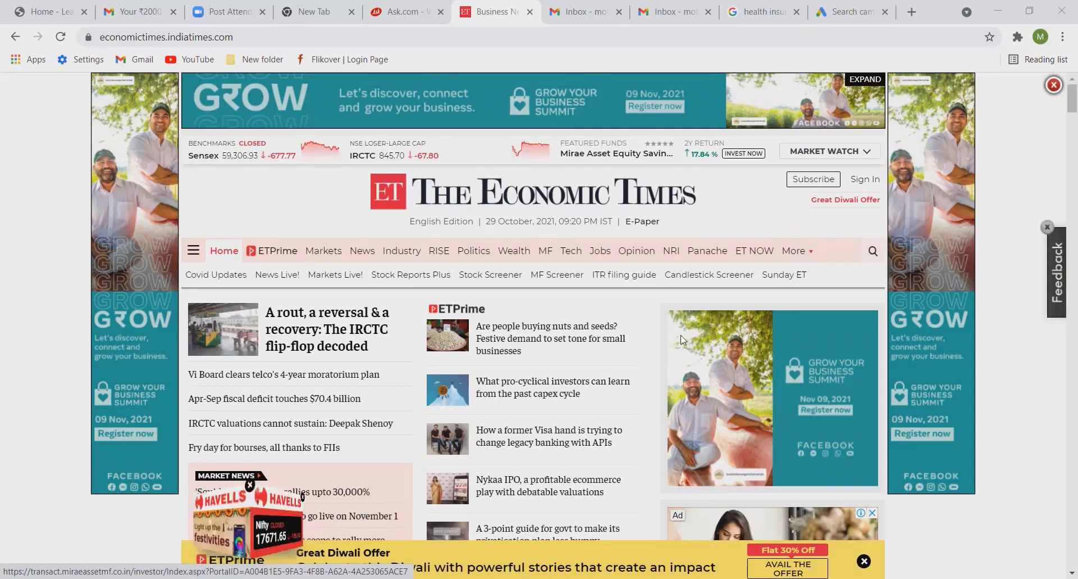
pyautogui.scroll(-1, 682, 333)
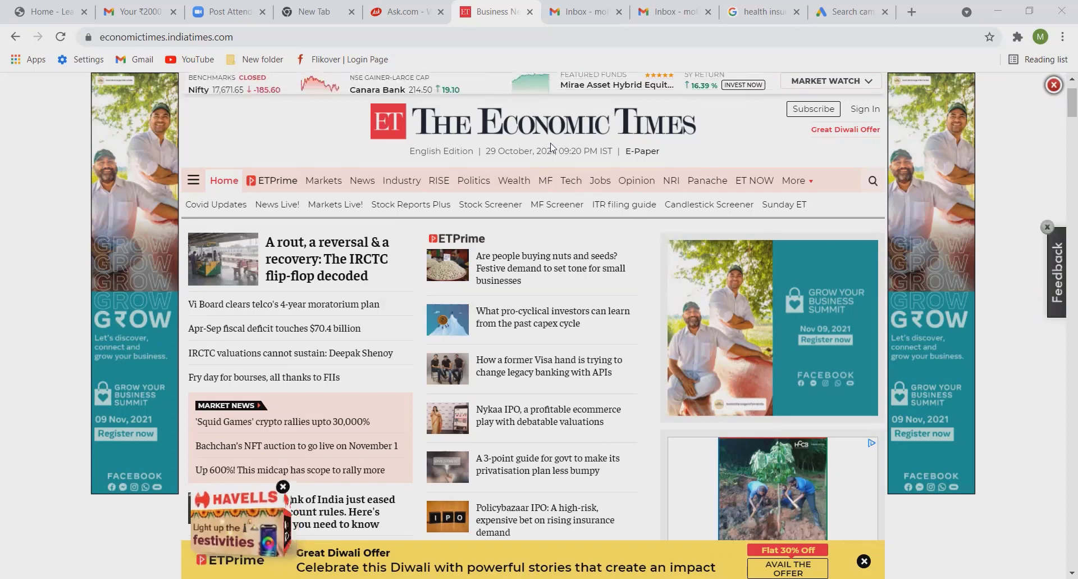
# Step: Untick 'Include Google Display Network' and expand 'Show more settings' in Google Ads
pyautogui.click(138, 12)
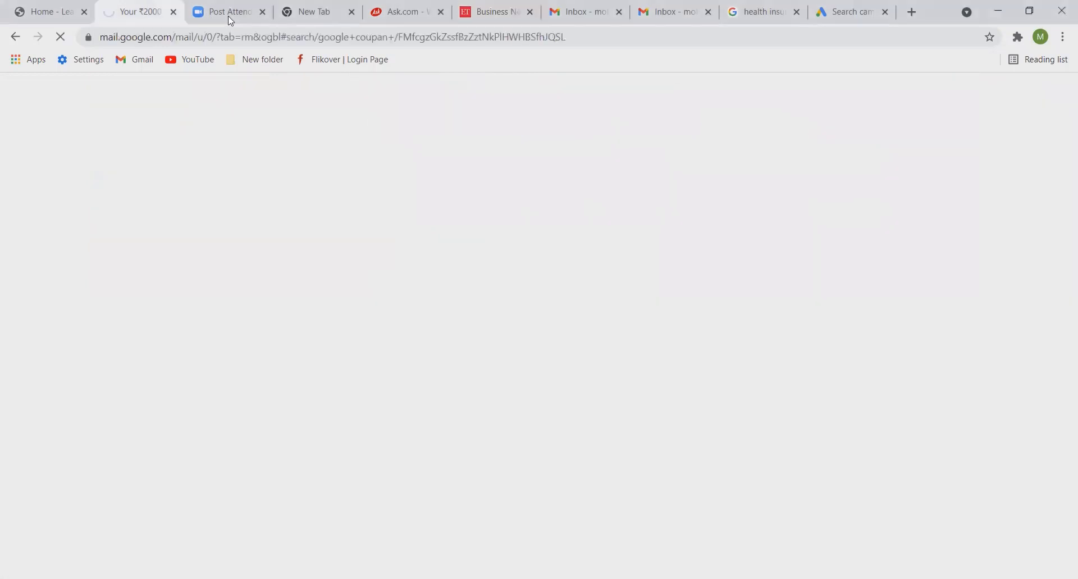
pyautogui.click(851, 12)
pyautogui.click(484, 362)
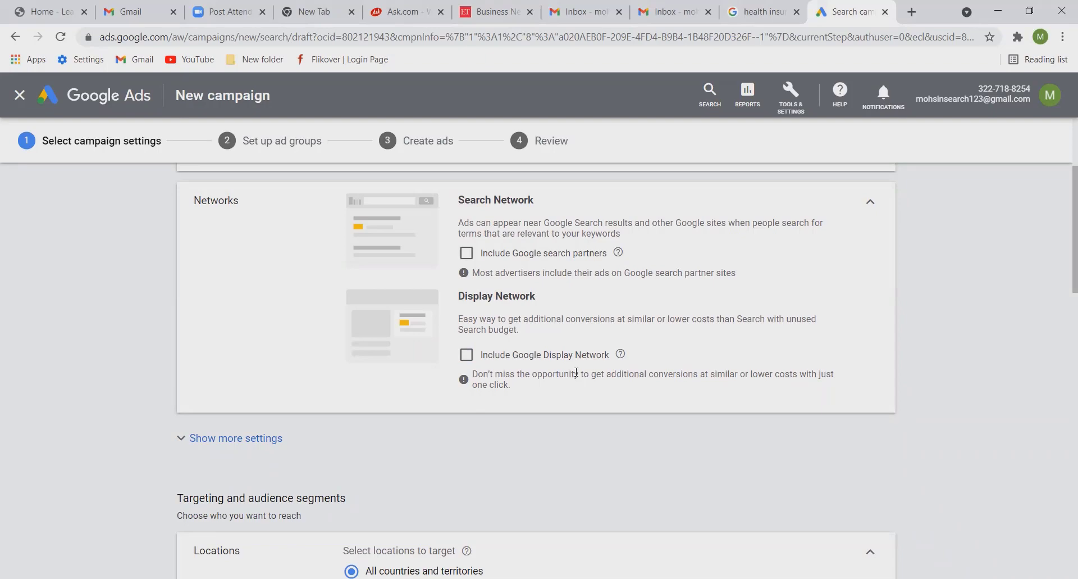
pyautogui.scroll(-5, 512, 310)
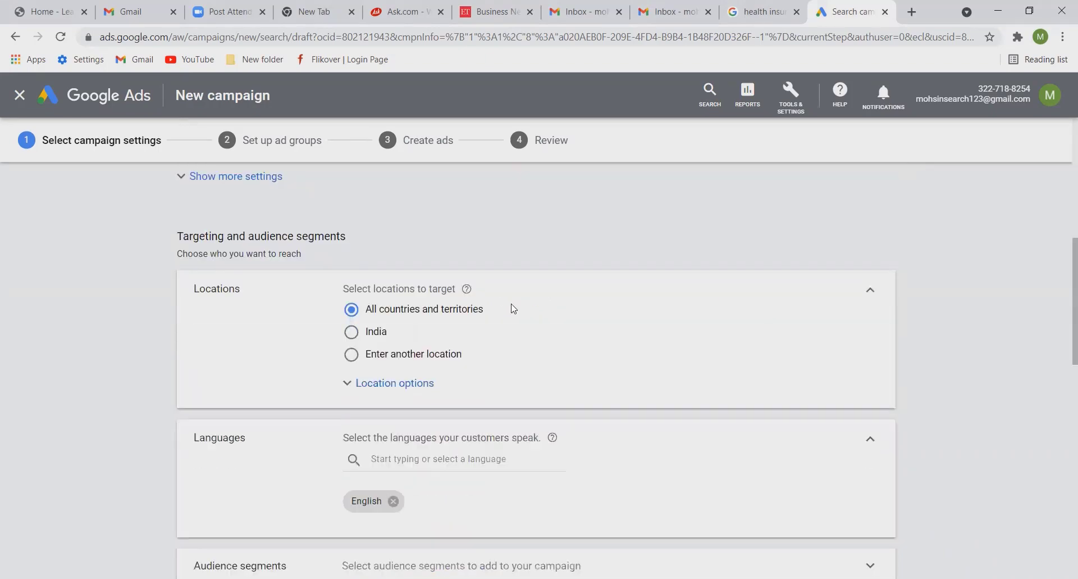
pyautogui.scroll(2, 514, 308)
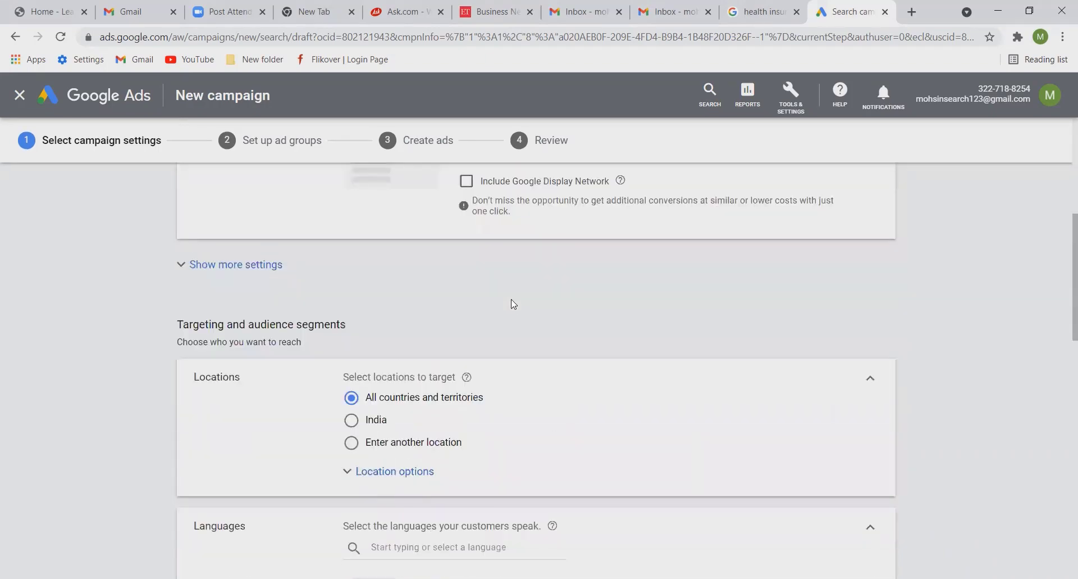
pyautogui.click(212, 267)
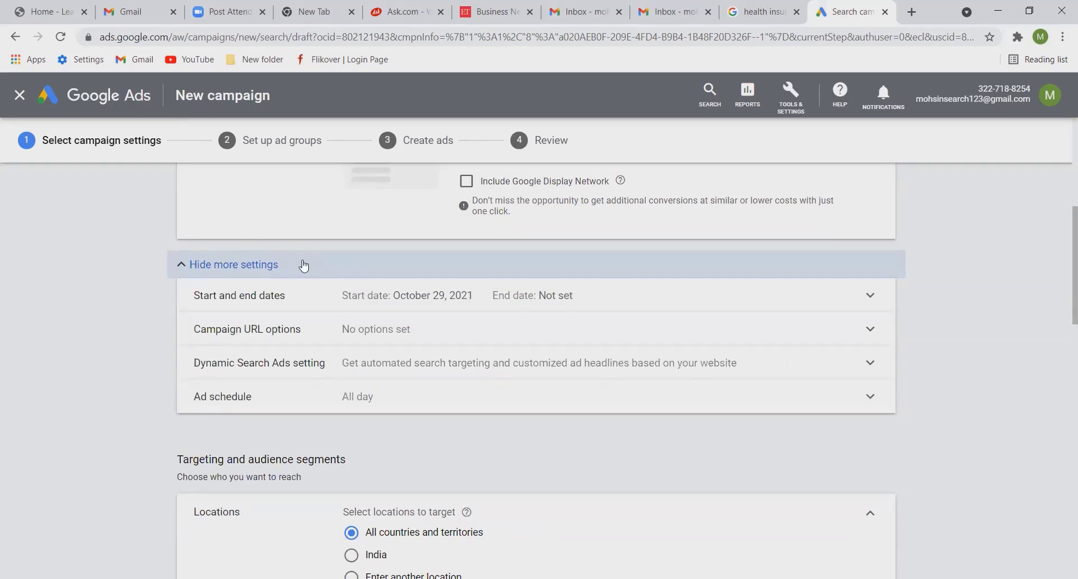
# Step: Set the campaign start date to Nov 2, 2021
pyautogui.click(440, 295)
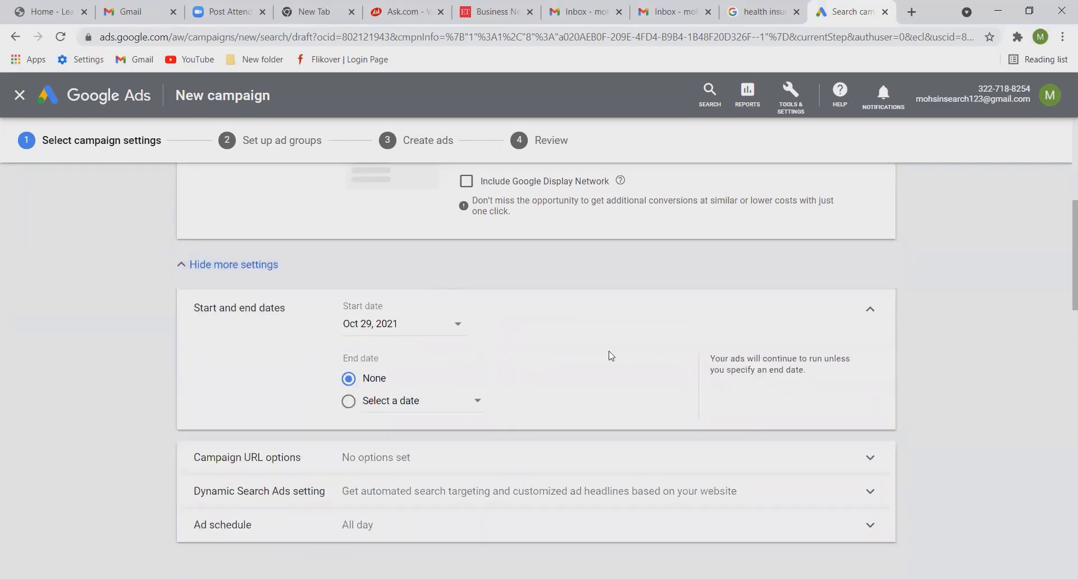
pyautogui.scroll(-2, 612, 355)
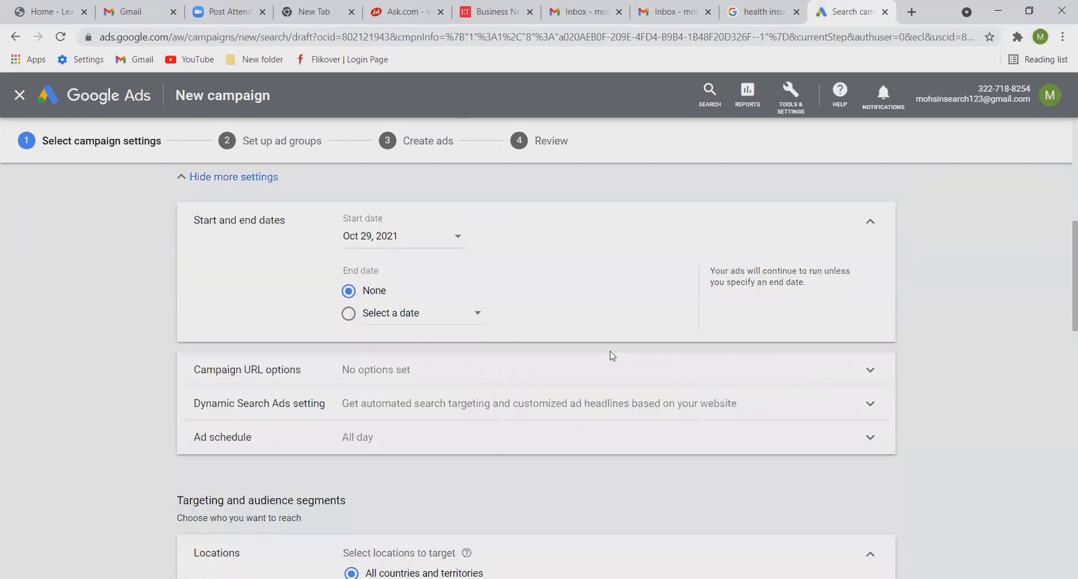
pyautogui.click(439, 243)
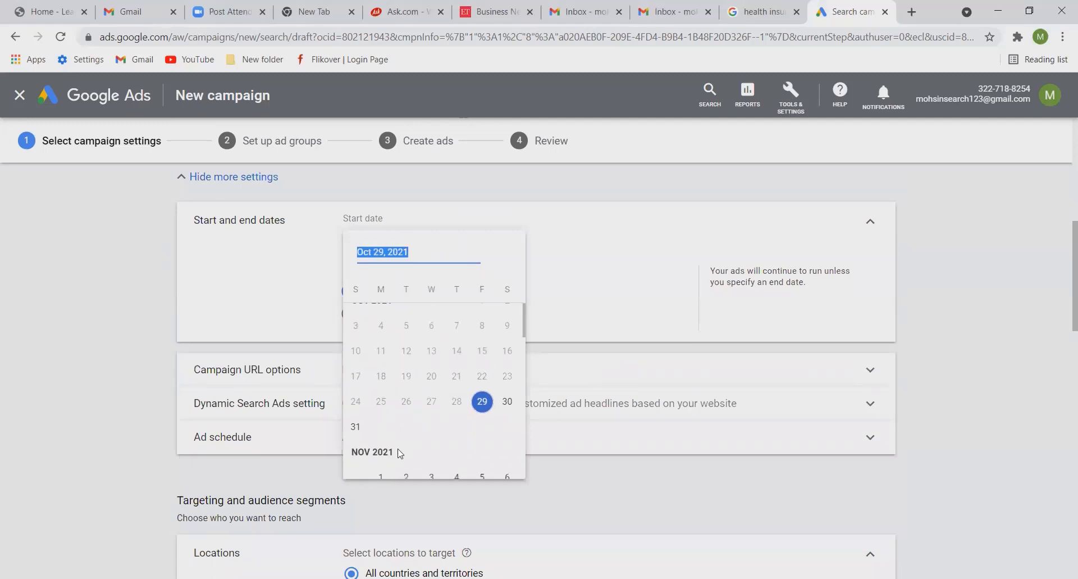
pyautogui.scroll(-3, 400, 453)
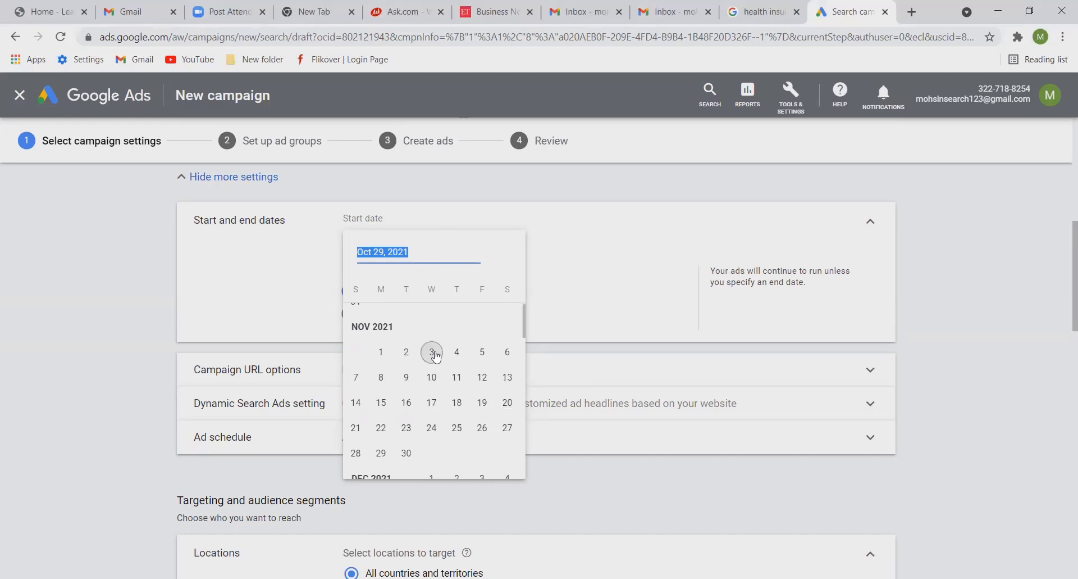
pyautogui.click(407, 353)
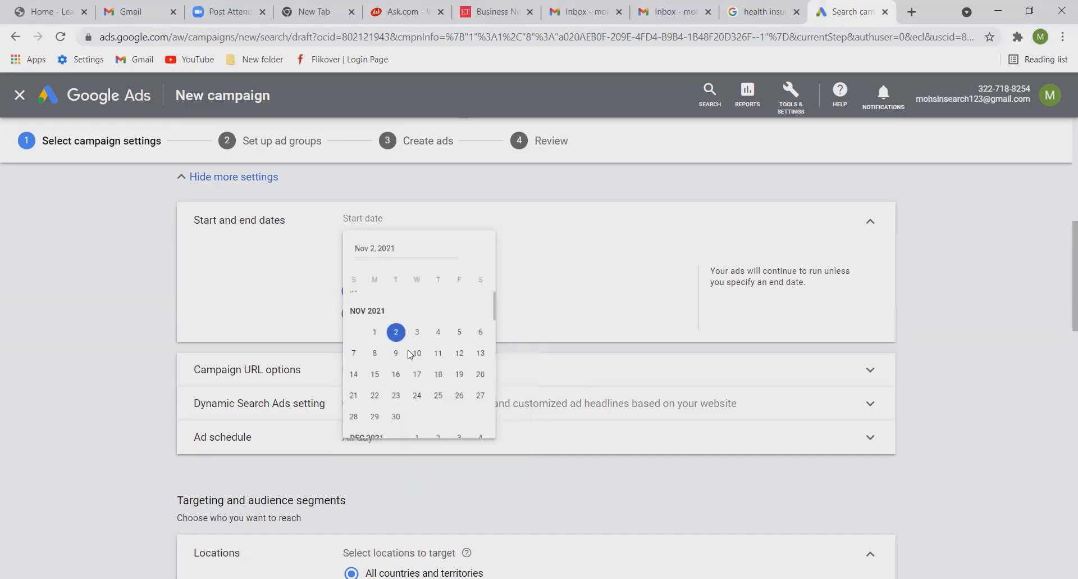
# Step: Give the campaign an end date of Nov 6, 2021 and expand Campaign URL options
pyautogui.click(430, 317)
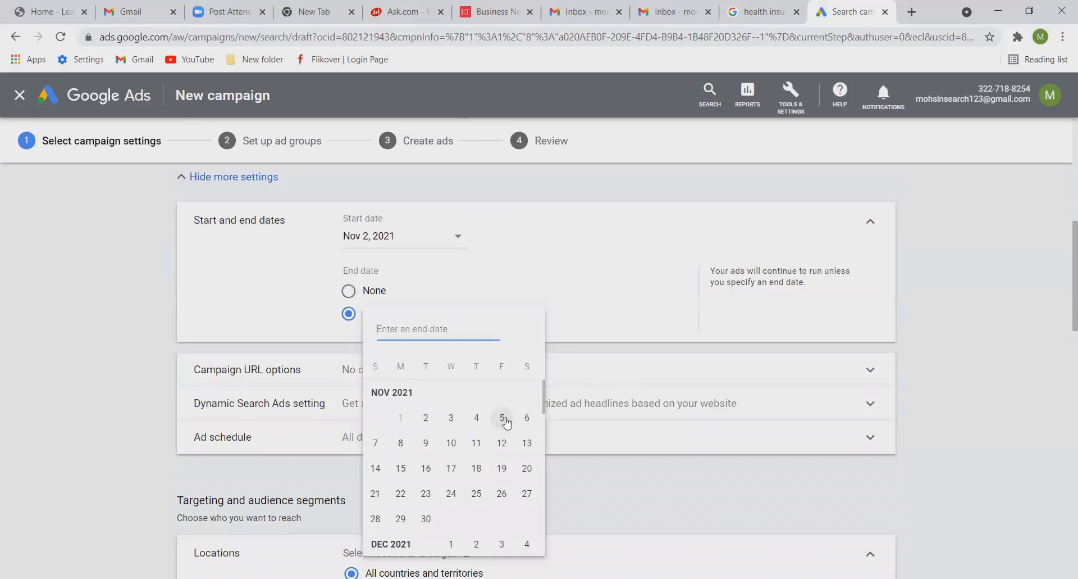
pyautogui.click(527, 417)
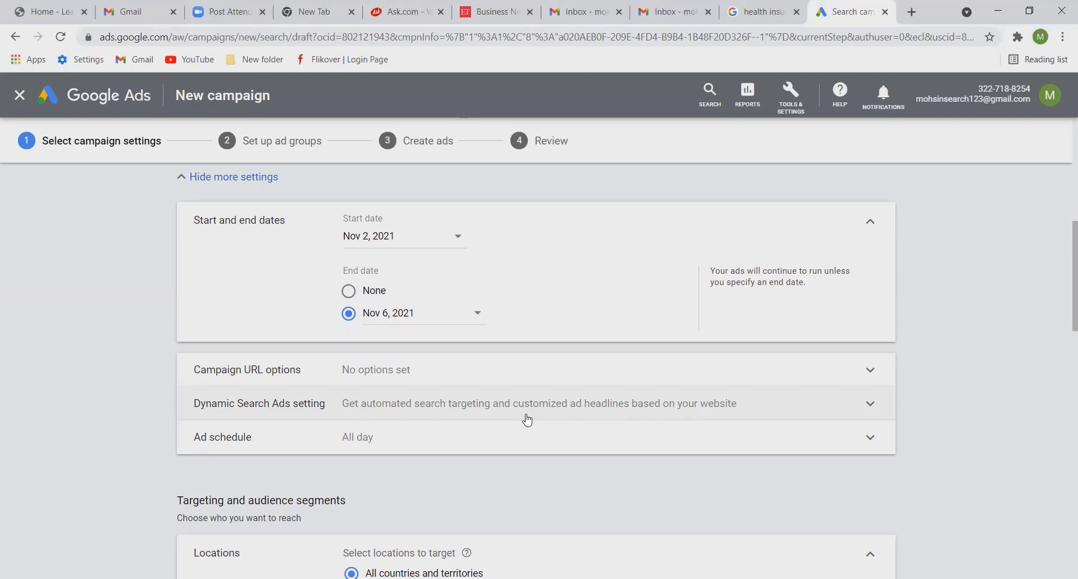
pyautogui.scroll(-1, 429, 328)
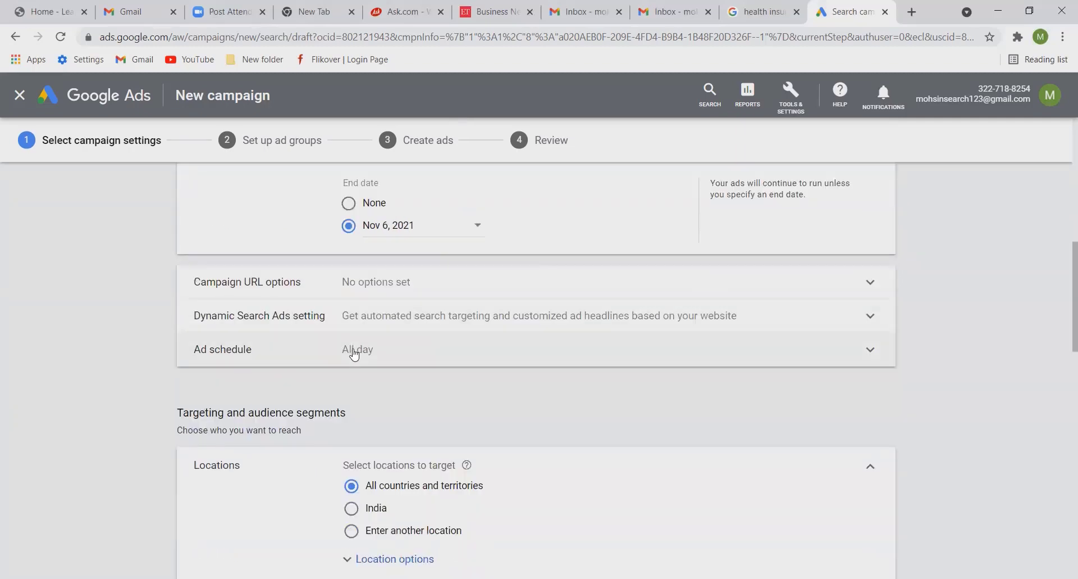
pyautogui.click(399, 287)
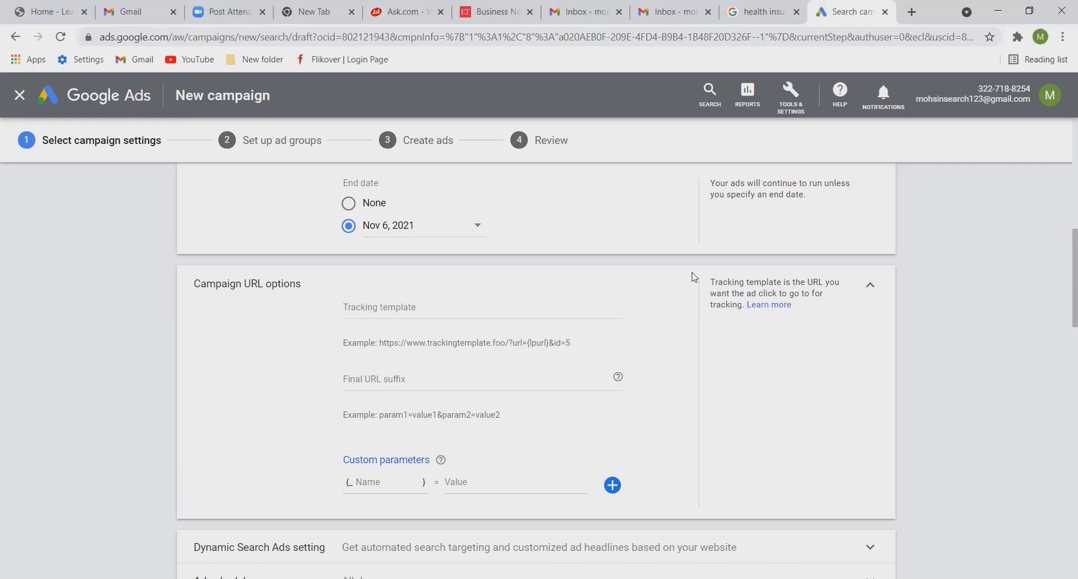
pyautogui.click(871, 289)
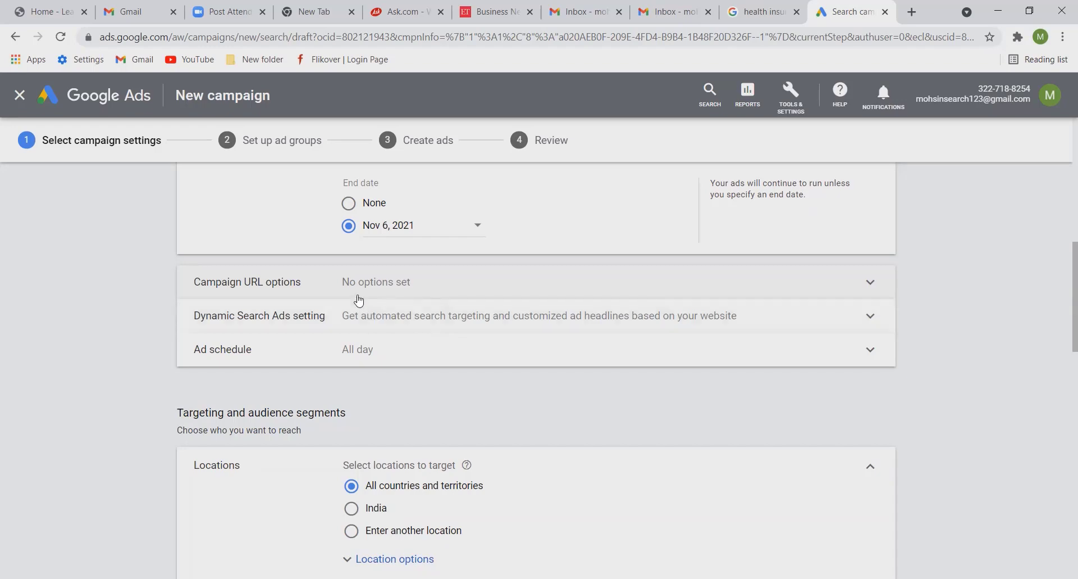
pyautogui.scroll(3, 396, 298)
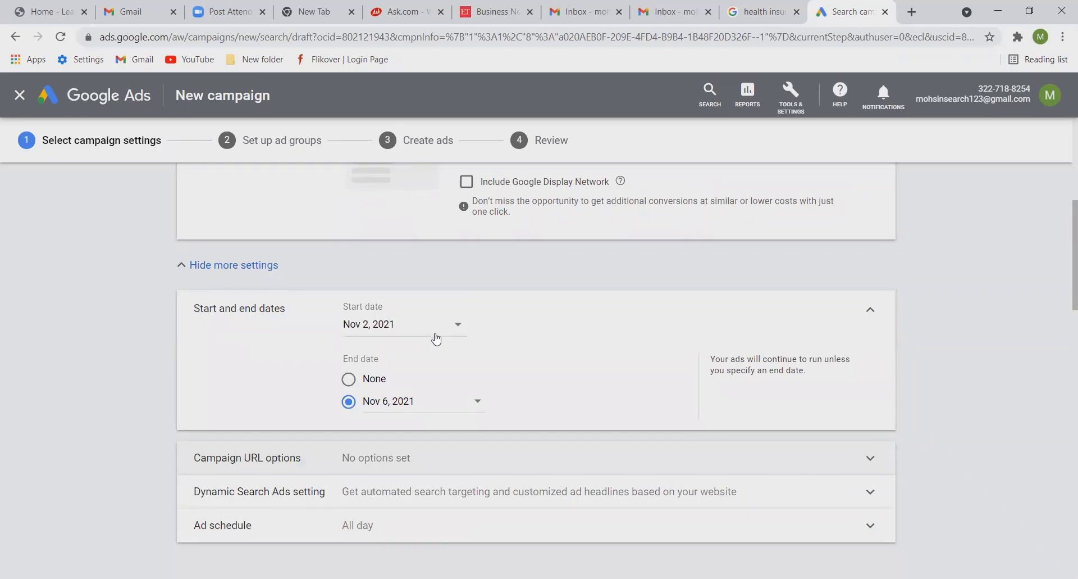
pyautogui.scroll(-2, 436, 336)
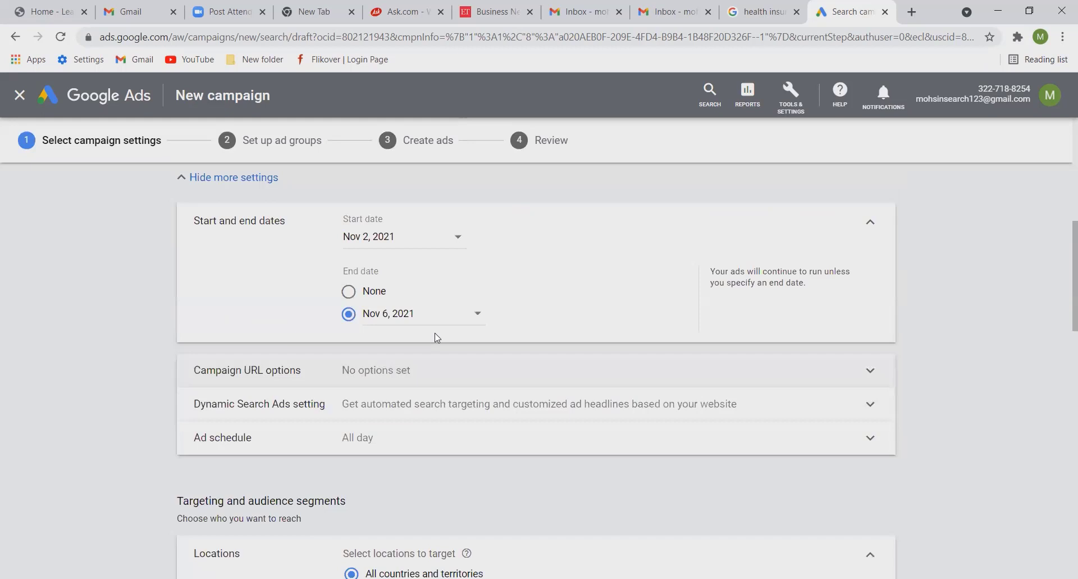
# Step: Set the end date to None and expand the Ad schedule section
pyautogui.click(348, 292)
pyautogui.scroll(-2, 371, 348)
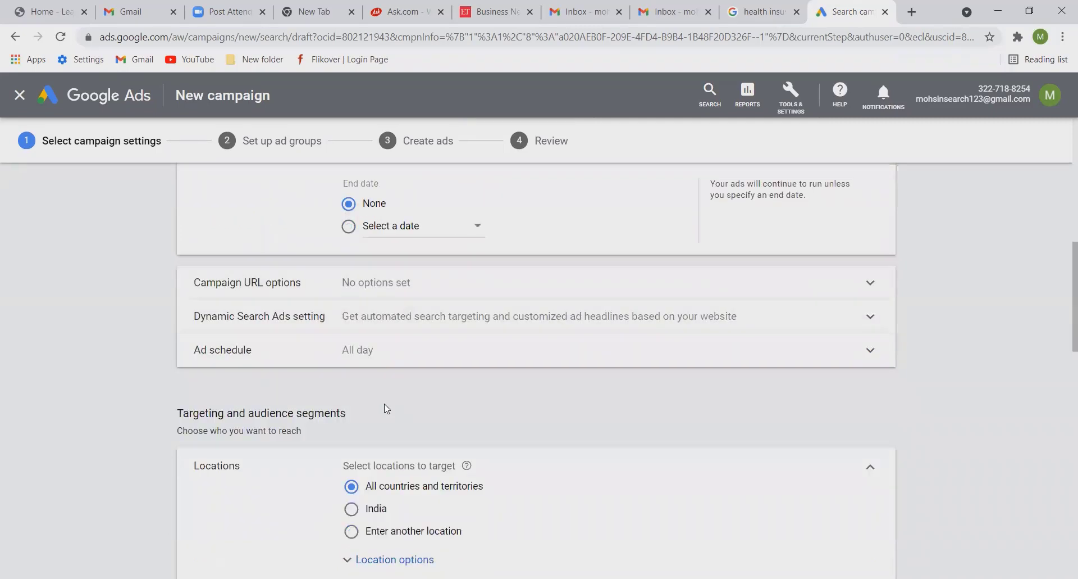
pyautogui.click(398, 357)
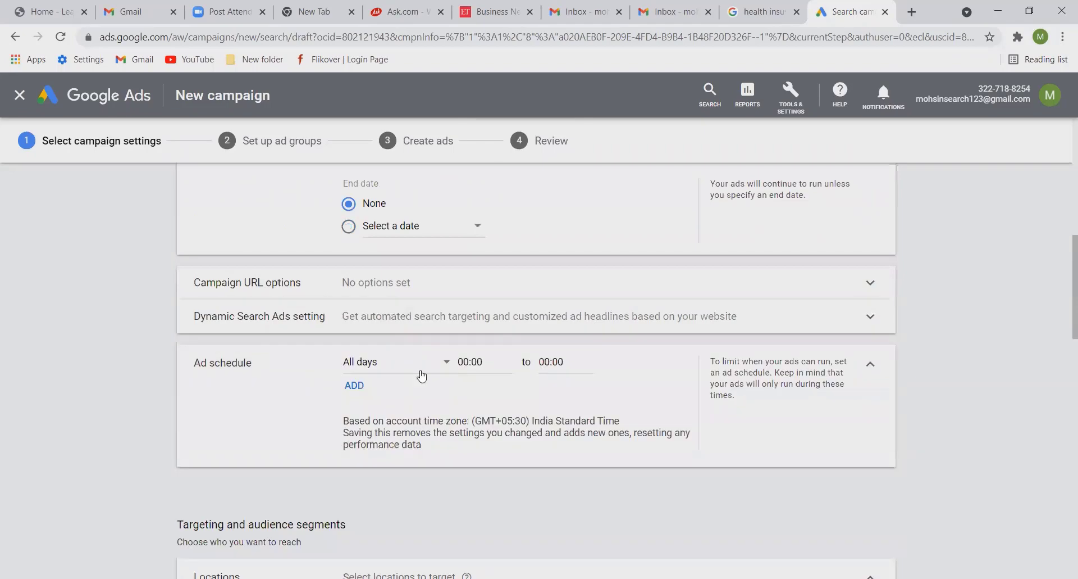
pyautogui.scroll(-2, 446, 390)
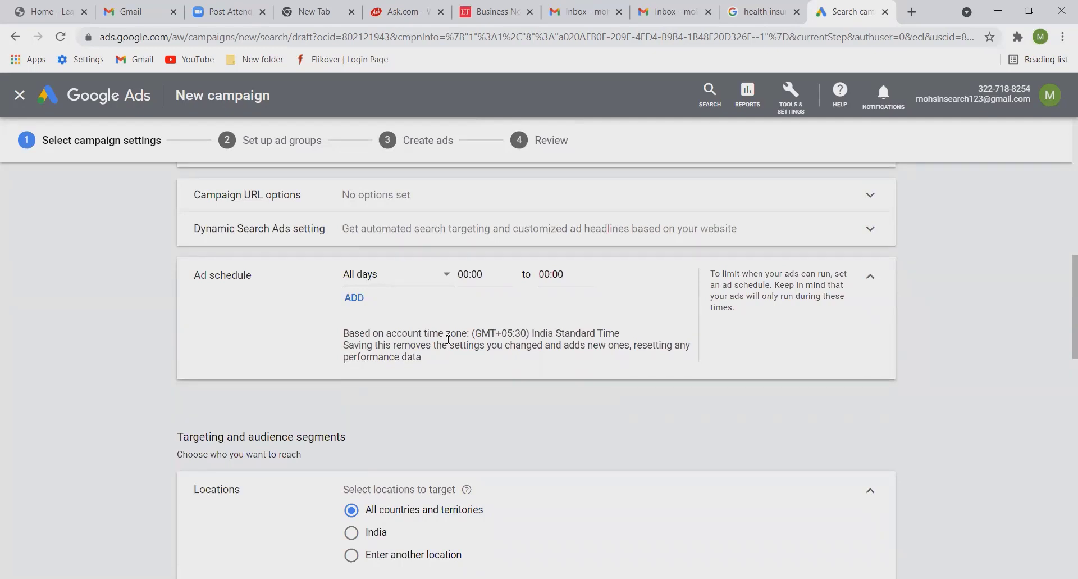
# Step: Keep All days and set the schedule to start at 10:00 and end at 21:00
pyautogui.doubleClick(470, 272)
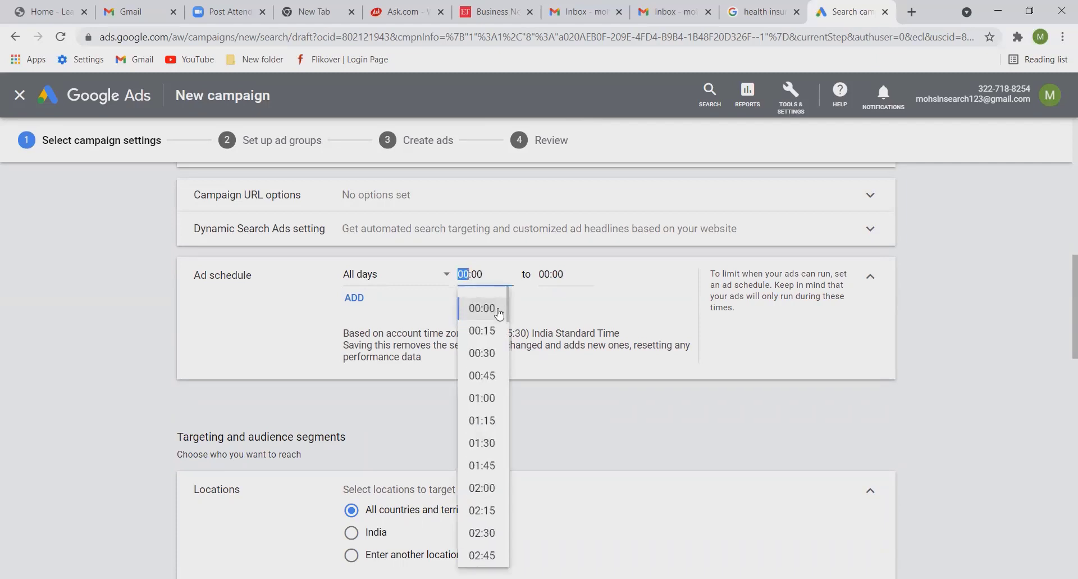
pyautogui.scroll(-5, 490, 375)
pyautogui.scroll(-5, 492, 379)
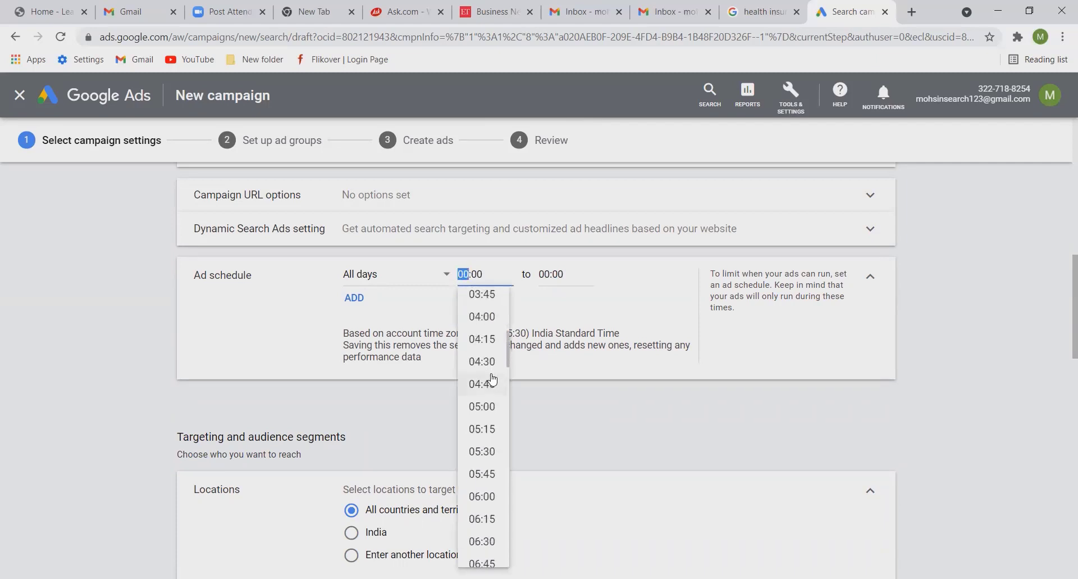
pyautogui.scroll(-3, 492, 380)
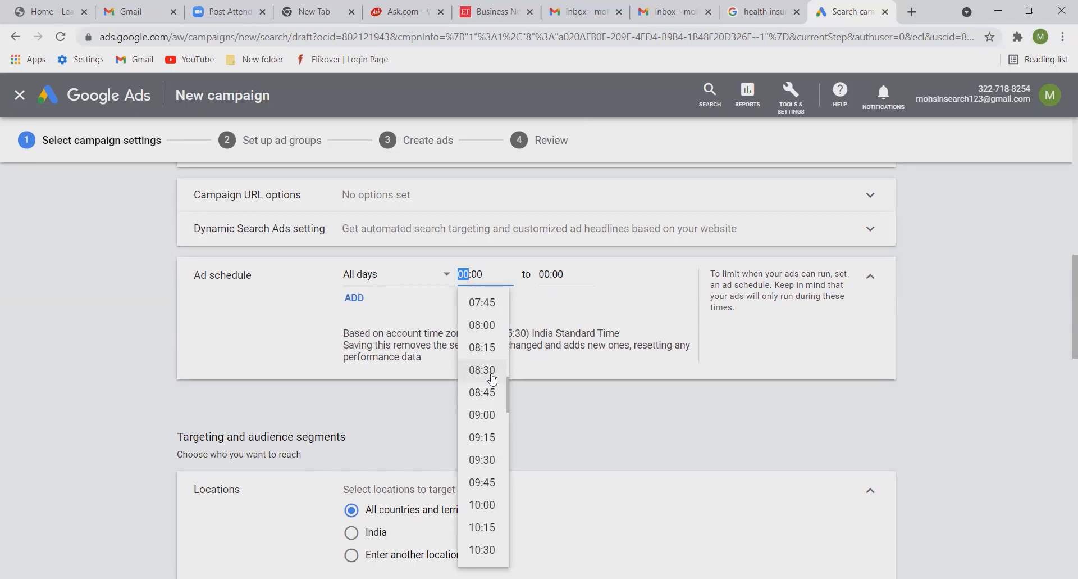
pyautogui.scroll(-2, 493, 378)
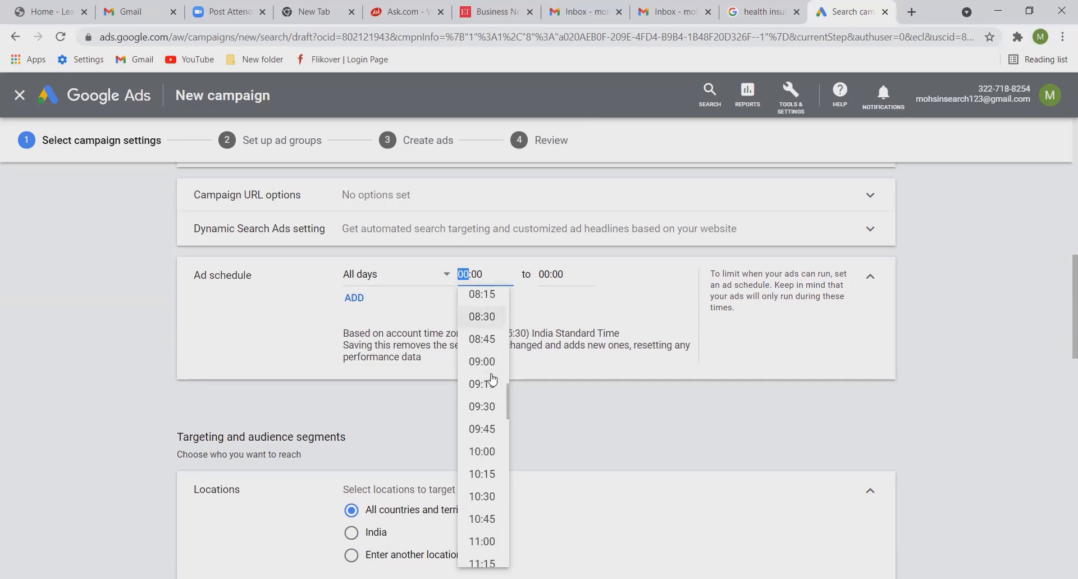
pyautogui.click(486, 436)
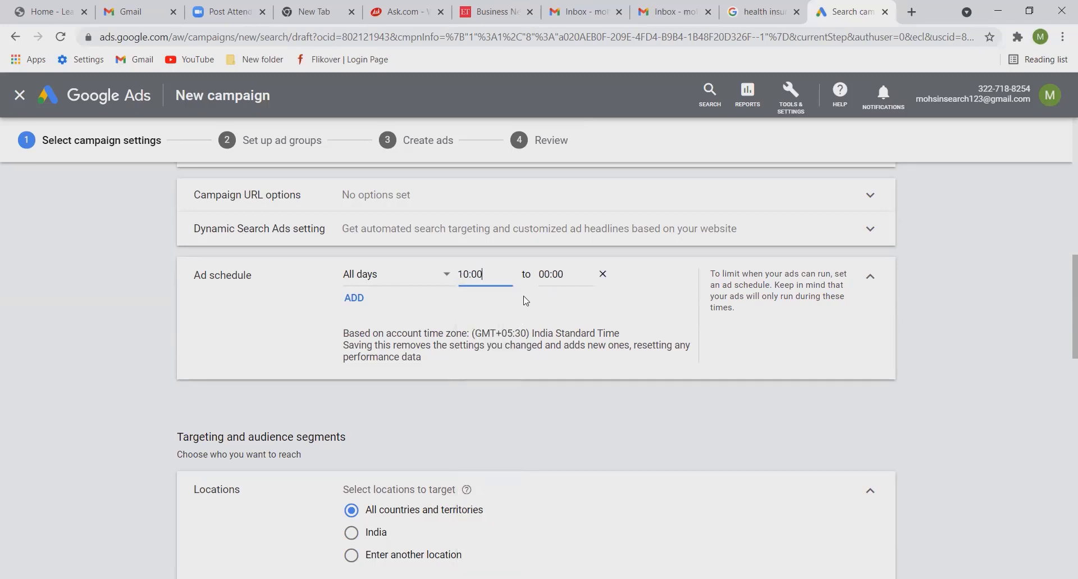
pyautogui.click(546, 271)
pyautogui.click(550, 273)
pyautogui.scroll(-15, 579, 386)
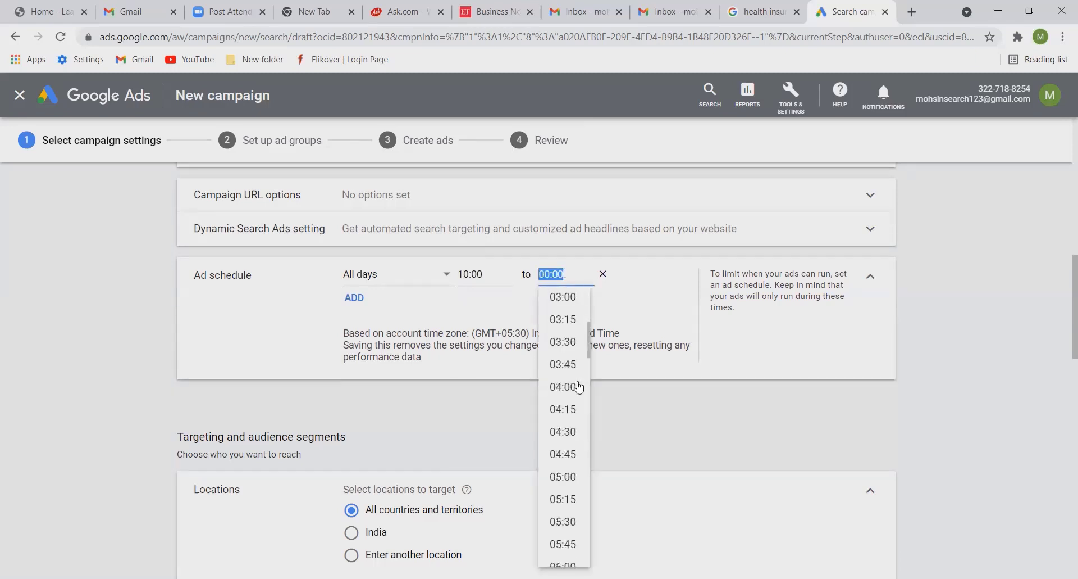
pyautogui.scroll(-10, 579, 386)
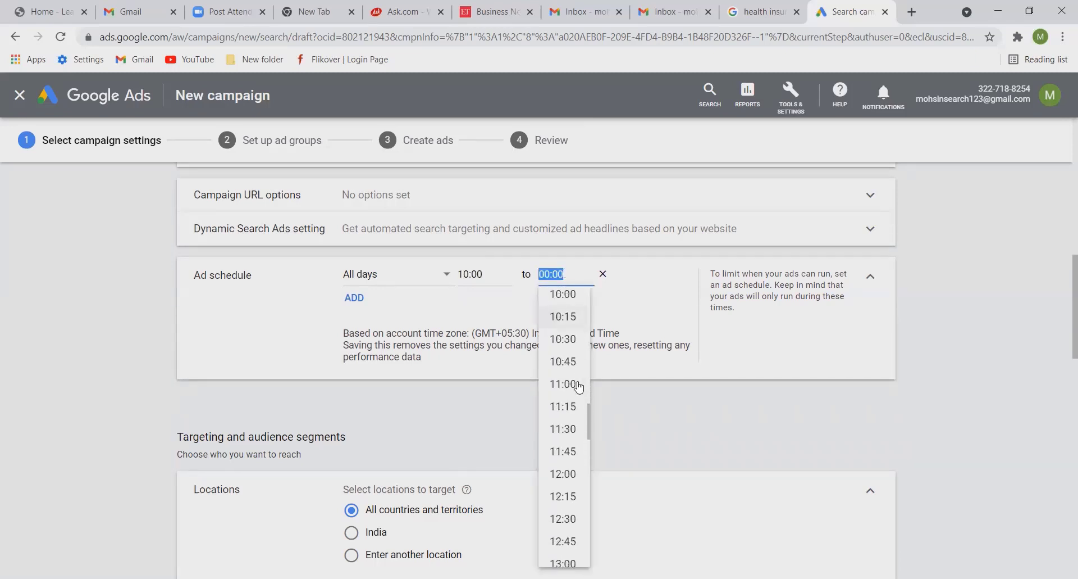
pyautogui.scroll(-6, 580, 386)
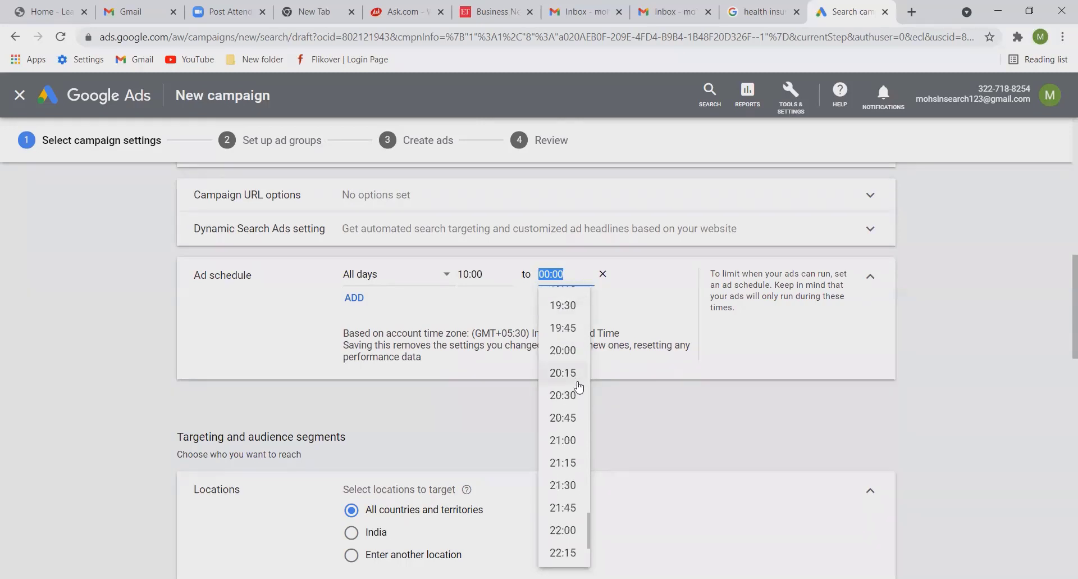
pyautogui.click(567, 440)
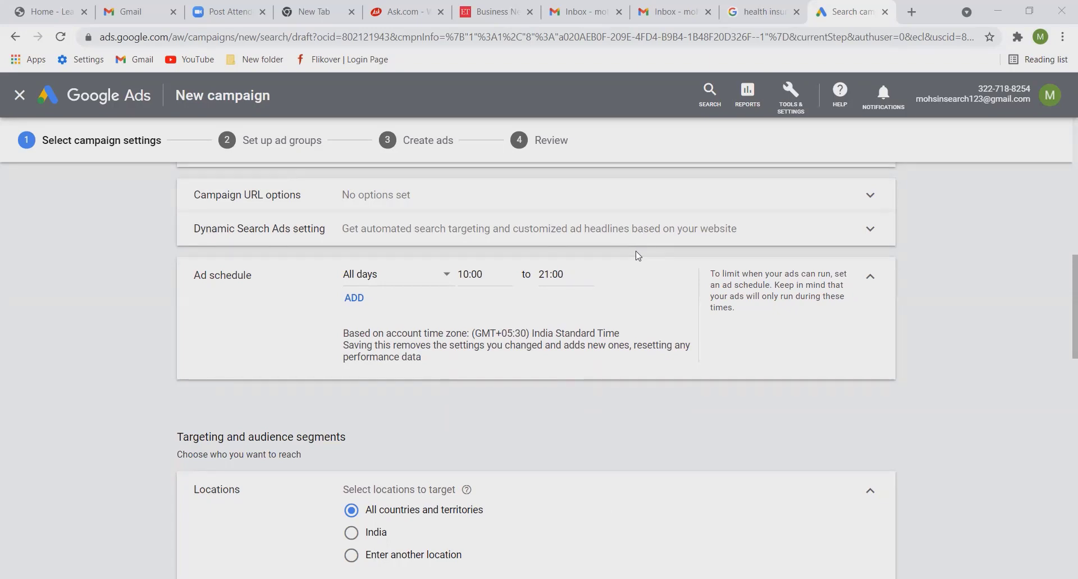
pyautogui.scroll(-2, 639, 255)
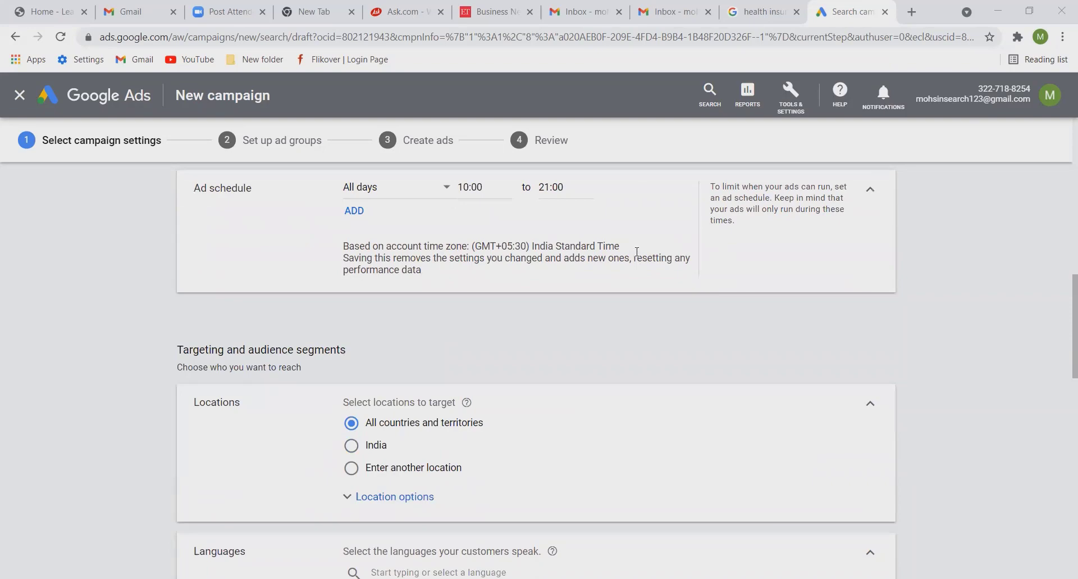
pyautogui.scroll(2, 637, 252)
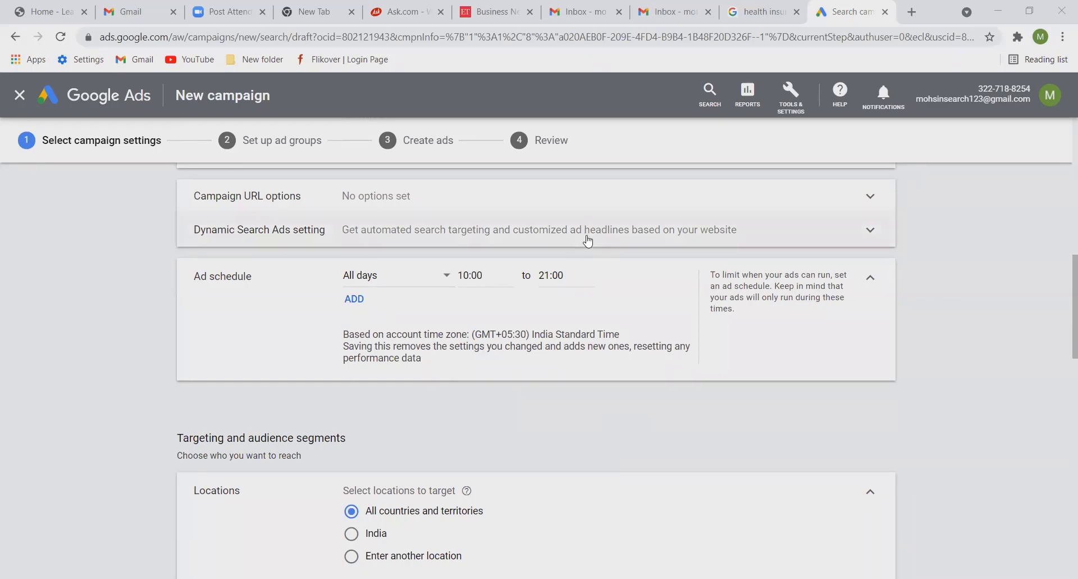
pyautogui.scroll(3, 577, 335)
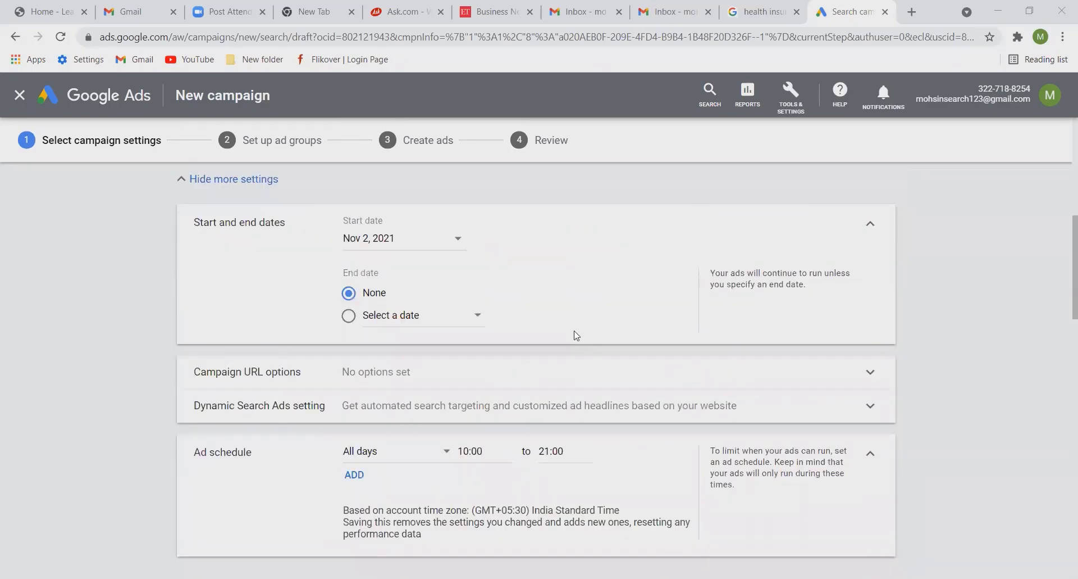
pyautogui.scroll(-2, 574, 336)
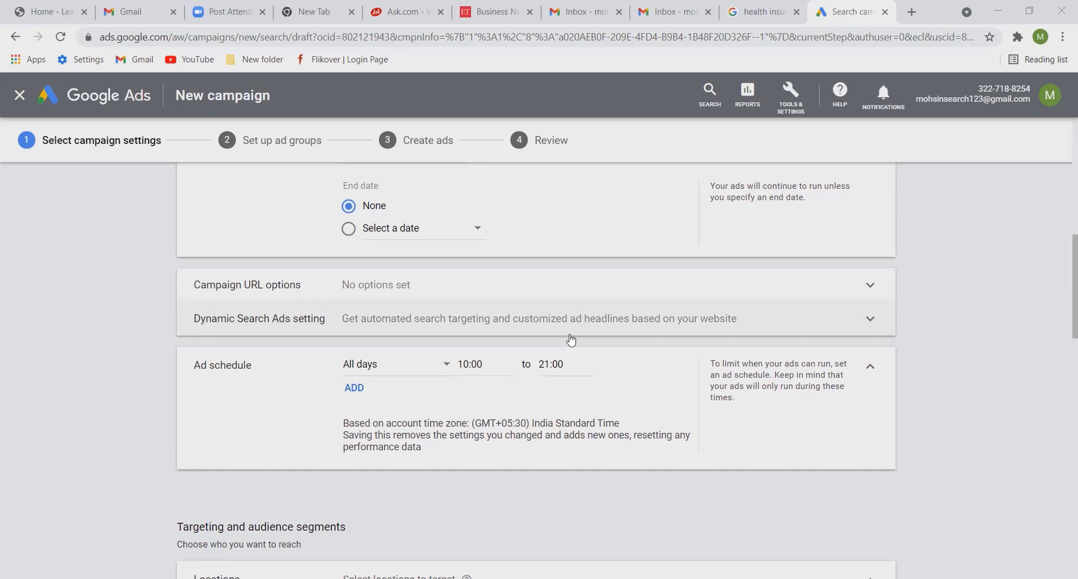
pyautogui.scroll(-2, 571, 339)
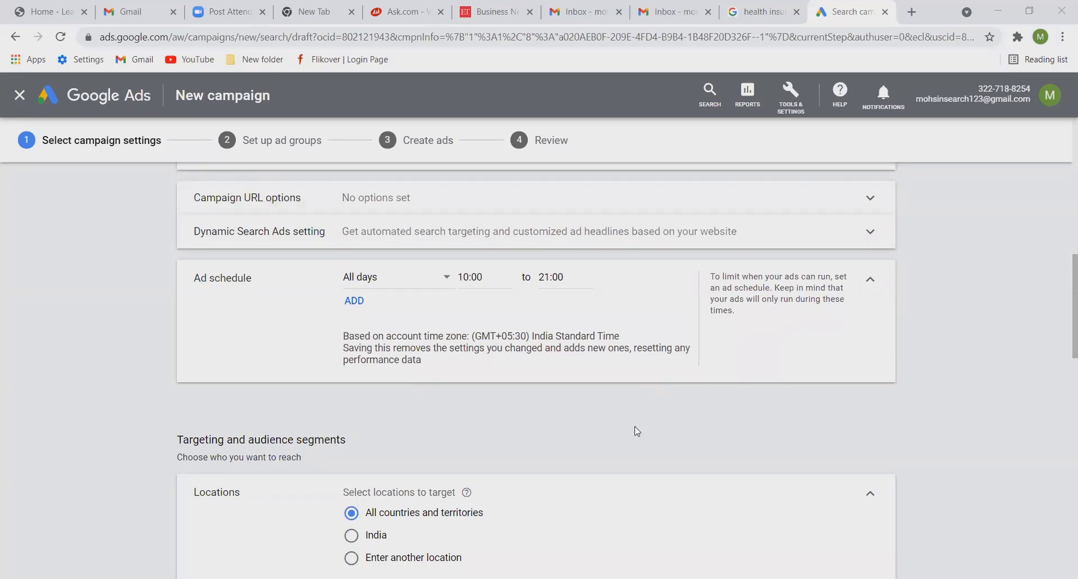
pyautogui.scroll(-5, 634, 427)
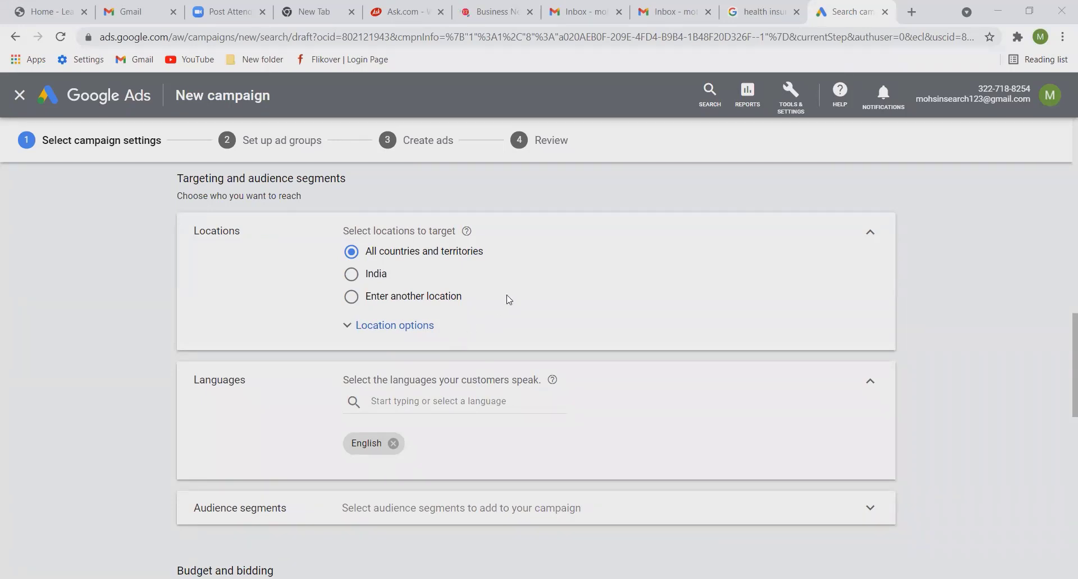
# Step: Set the campaign location to India, keeping the schedule's 21:00 end time
pyautogui.click(351, 275)
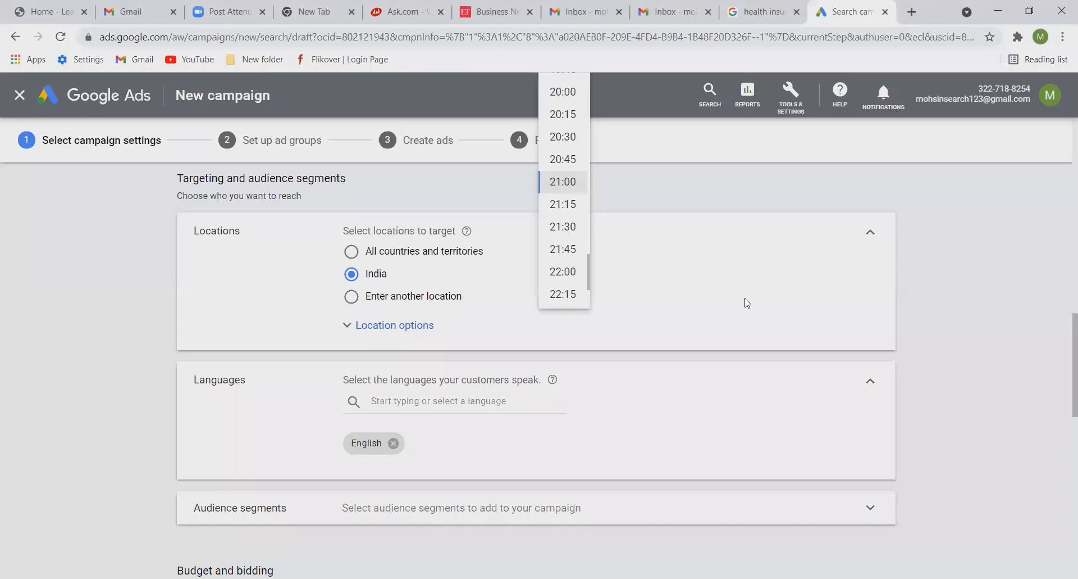
pyautogui.click(958, 221)
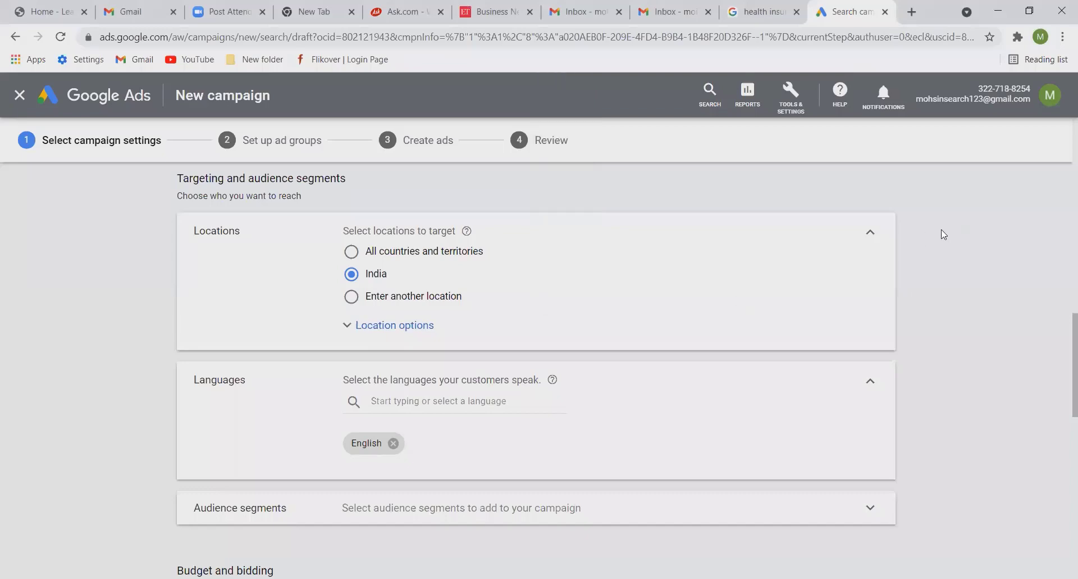
pyautogui.scroll(6, 942, 234)
pyautogui.scroll(-8, 716, 374)
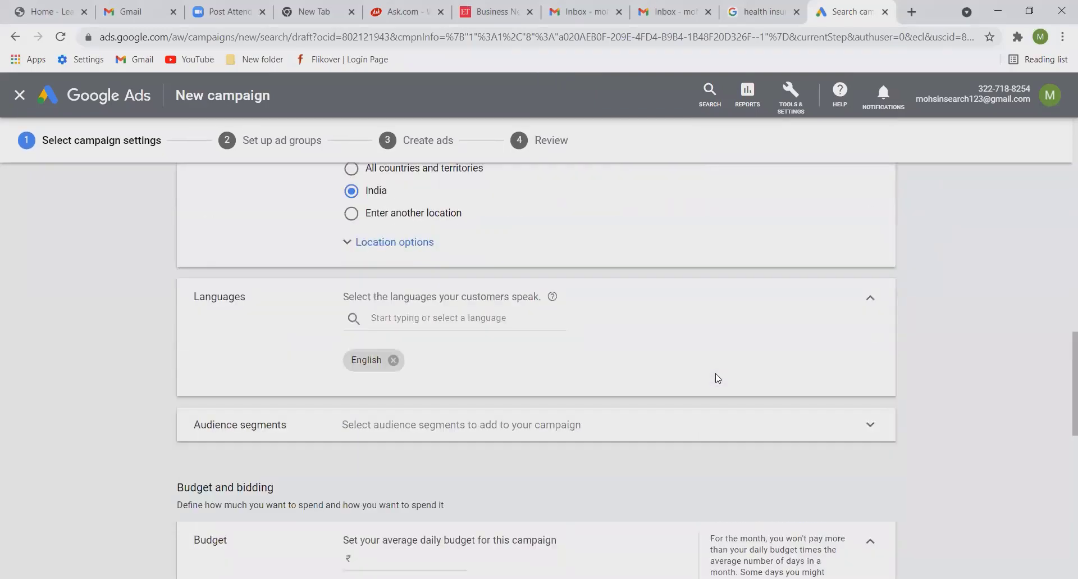
pyautogui.scroll(5, 713, 375)
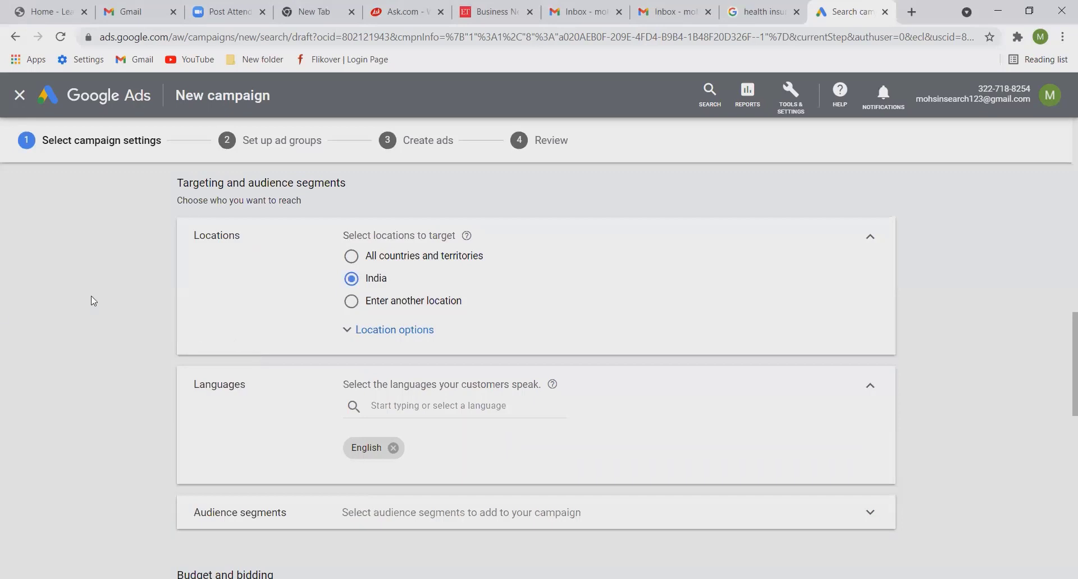
# Step: Use a custom location and target Maharashtra, India state, found by searching 'maha'
pyautogui.click(352, 302)
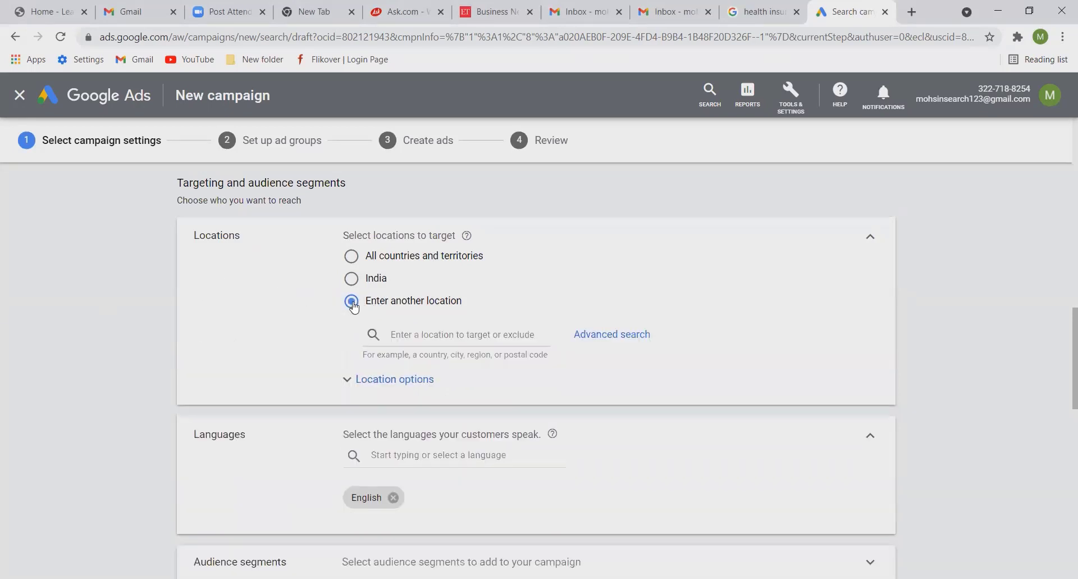
pyautogui.click(438, 335)
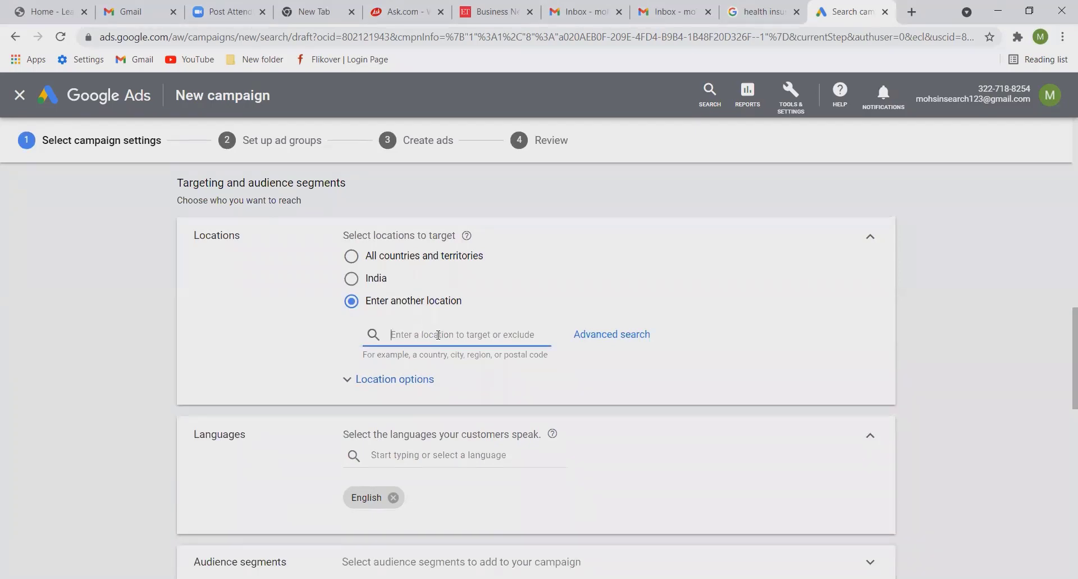
pyautogui.write('Pune')
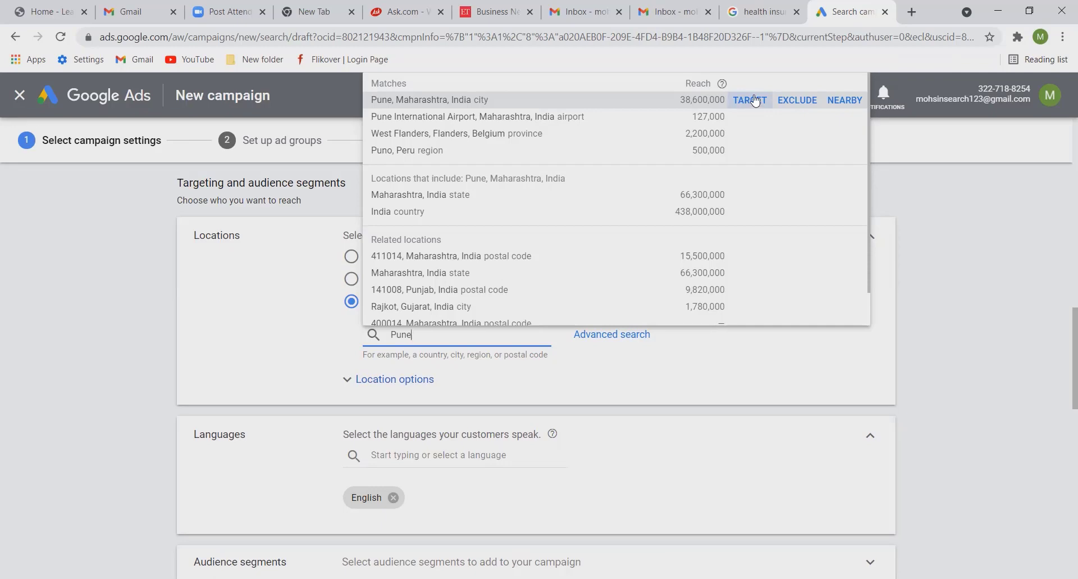
pyautogui.click(994, 196)
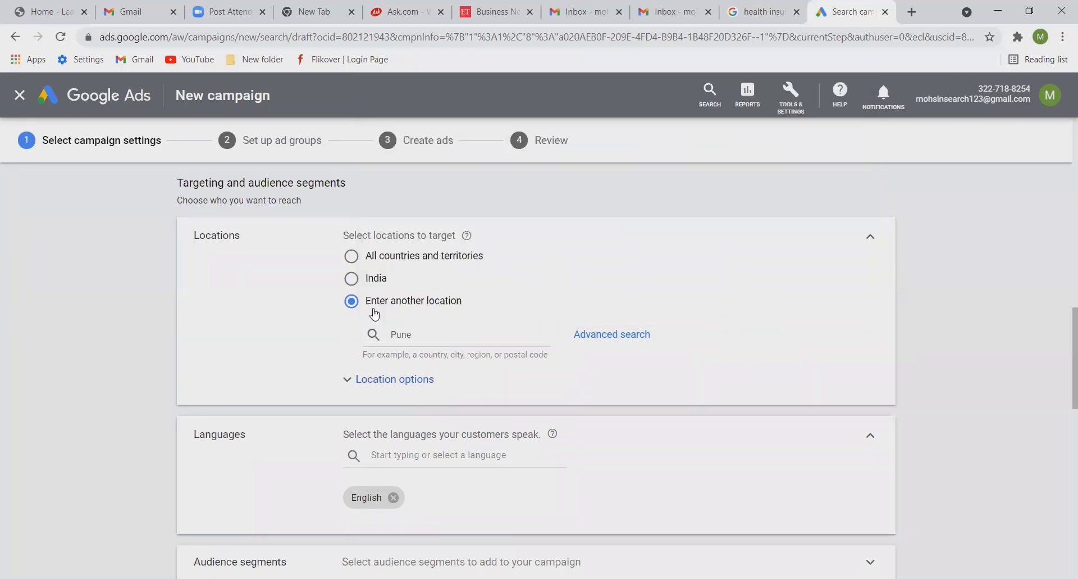
pyautogui.click(416, 336)
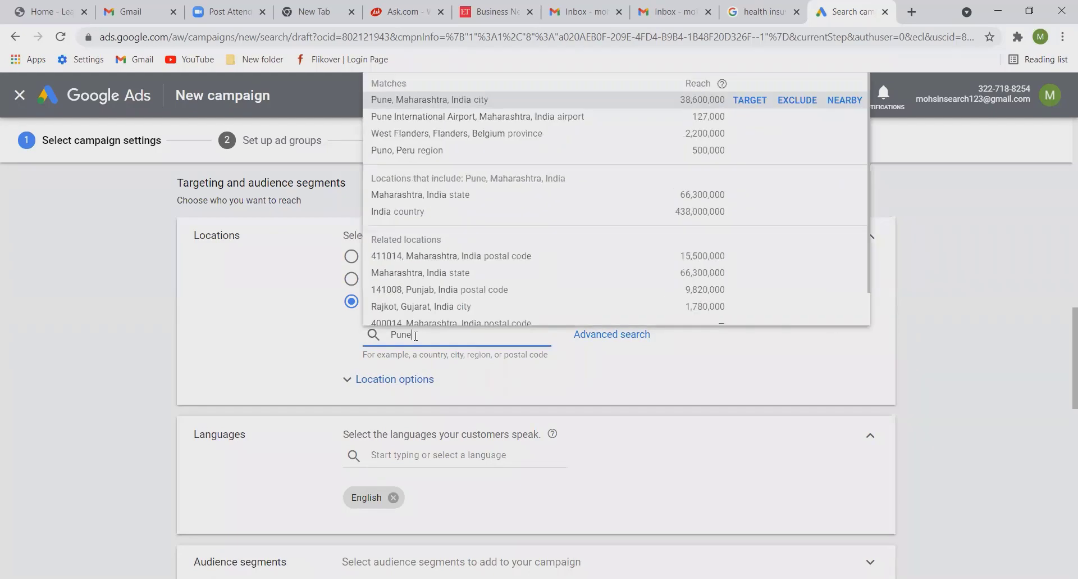
pyautogui.press('BackSpace')
pyautogui.press('BackSpace')
pyautogui.press('BackSpace')
pyautogui.press('BackSpace')
pyautogui.write('m')
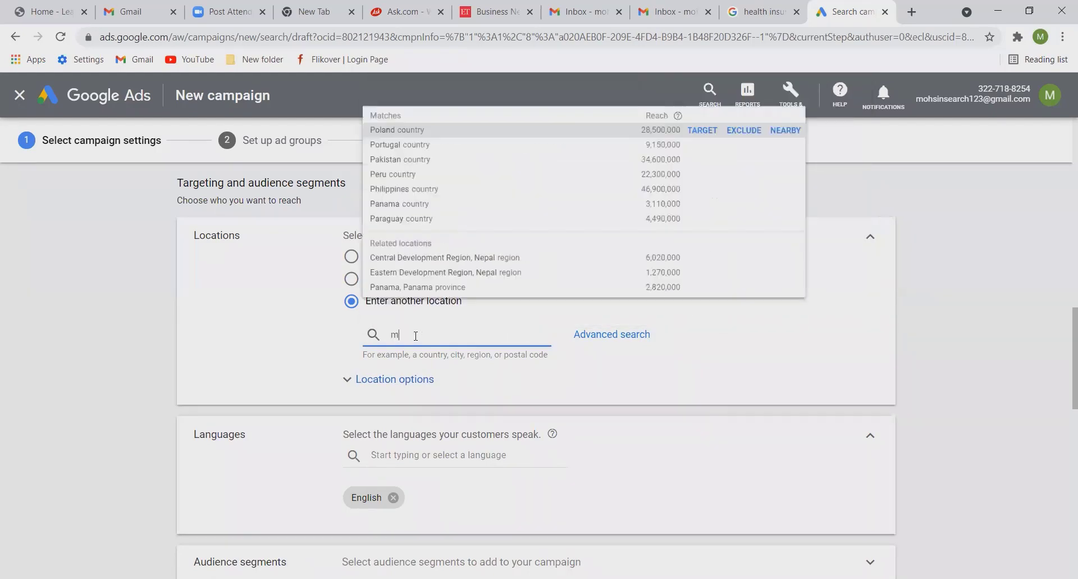
pyautogui.write('aha')
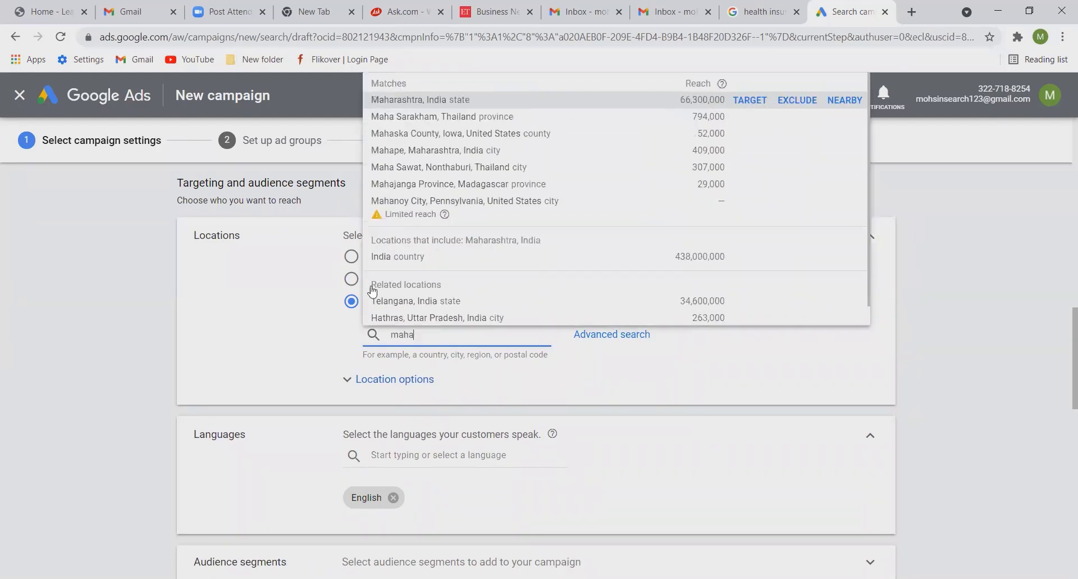
pyautogui.click(755, 103)
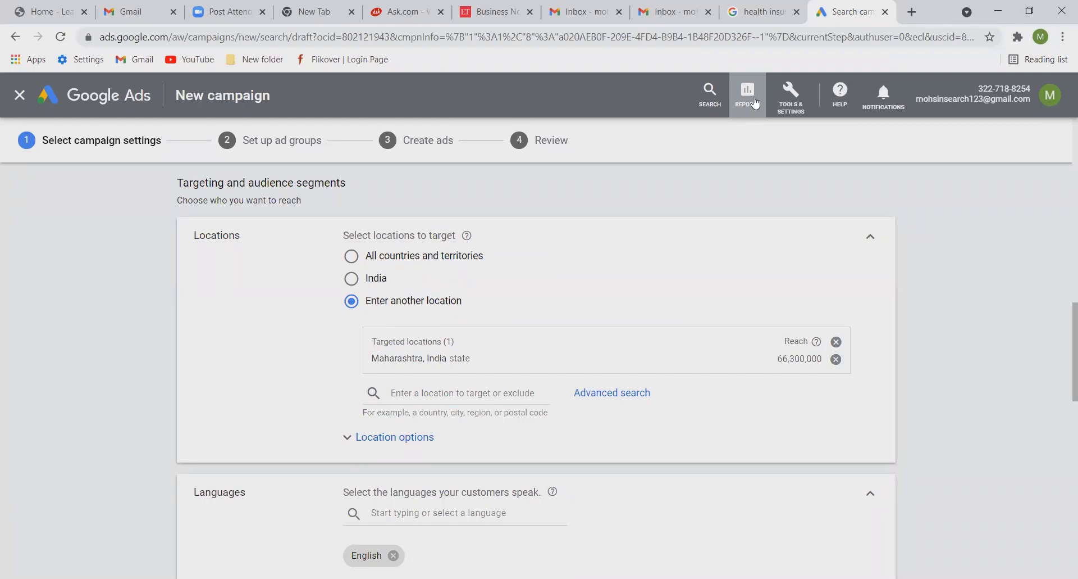
# Step: Search 'Pune' and exclude the Pune, Maharashtra, India city from targeting
pyautogui.click(414, 393)
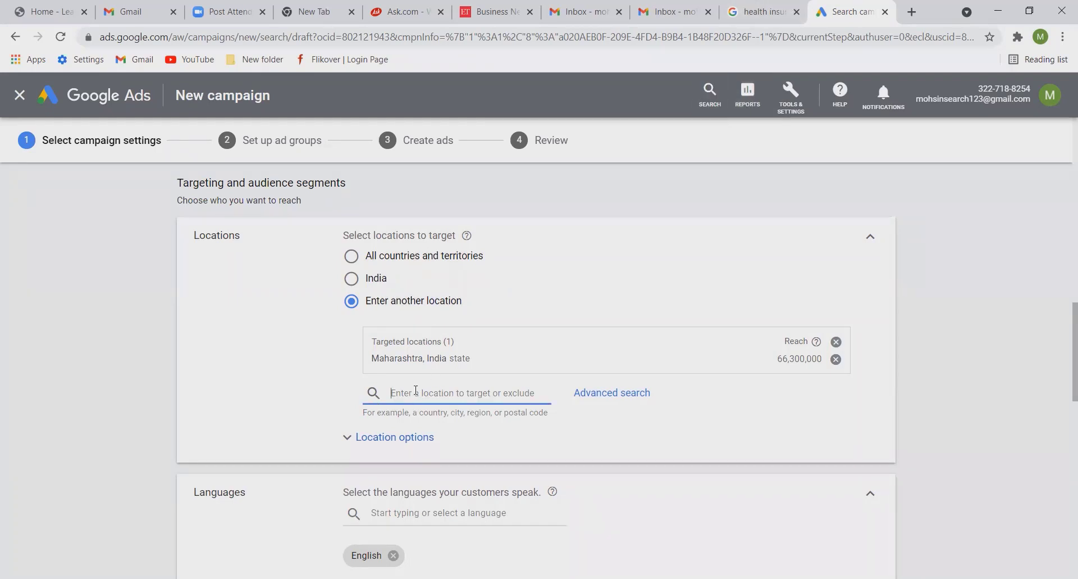
pyautogui.write('Pune')
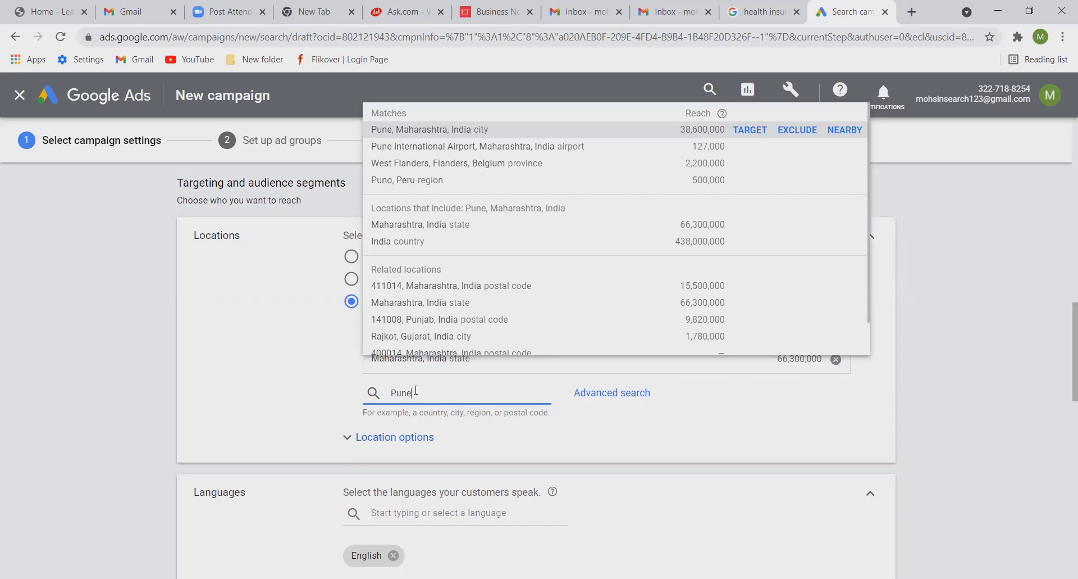
pyautogui.click(795, 130)
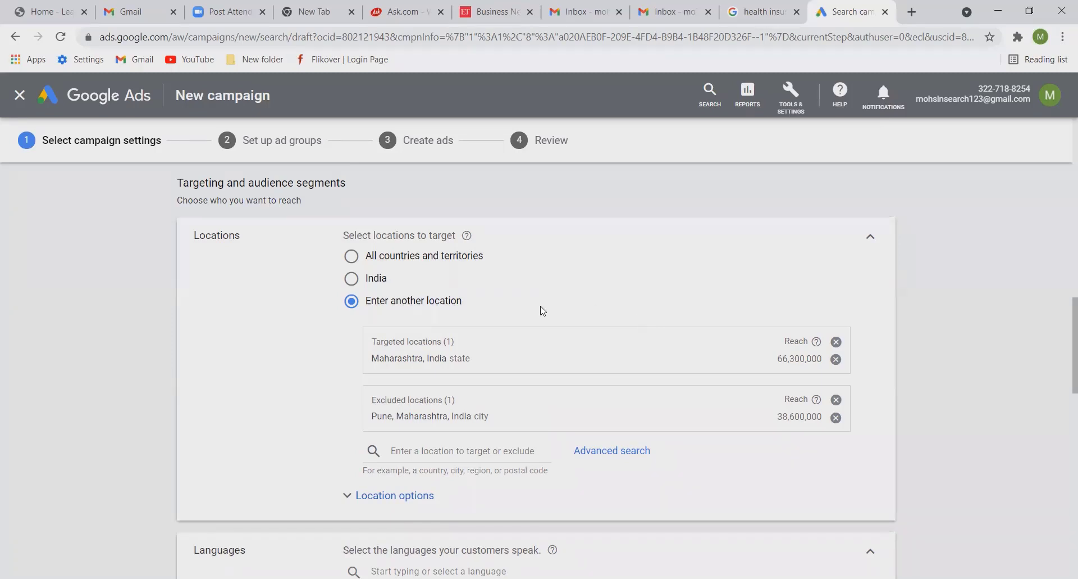
# Step: Briefly switch to India and view Location options, then return to custom locations with Maharashtra targeted
pyautogui.click(351, 279)
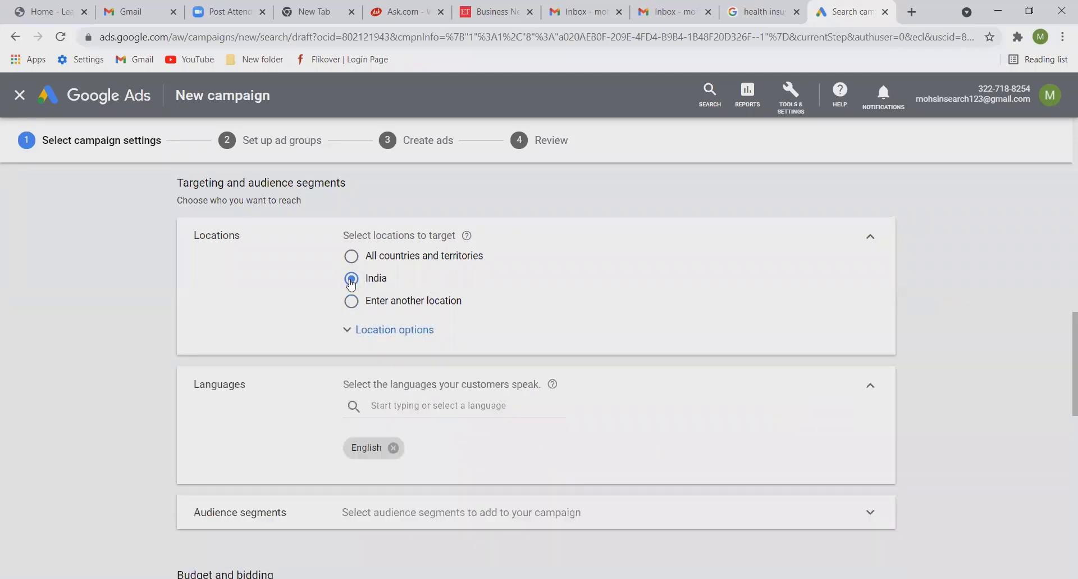
pyautogui.click(385, 333)
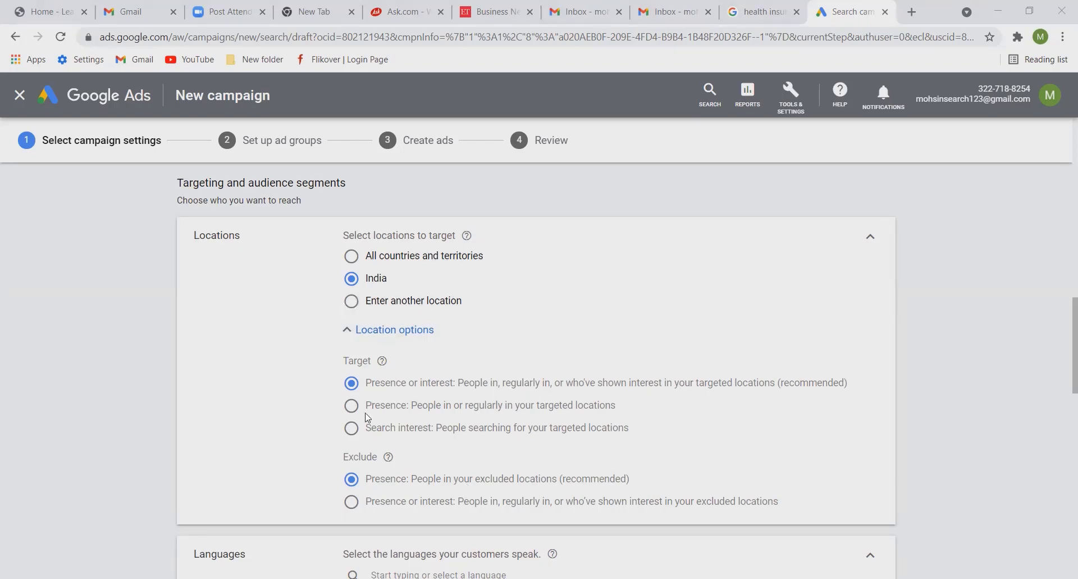
pyautogui.click(836, 414)
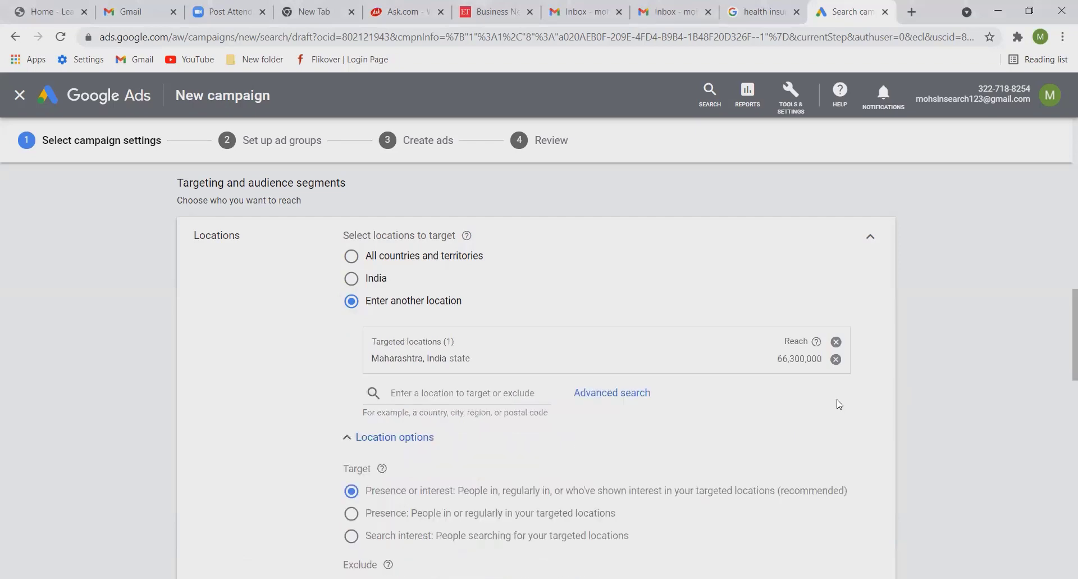
# Step: Remove Maharashtra and target the cities Pune and Mumbai instead
pyautogui.click(836, 359)
pyautogui.click(413, 336)
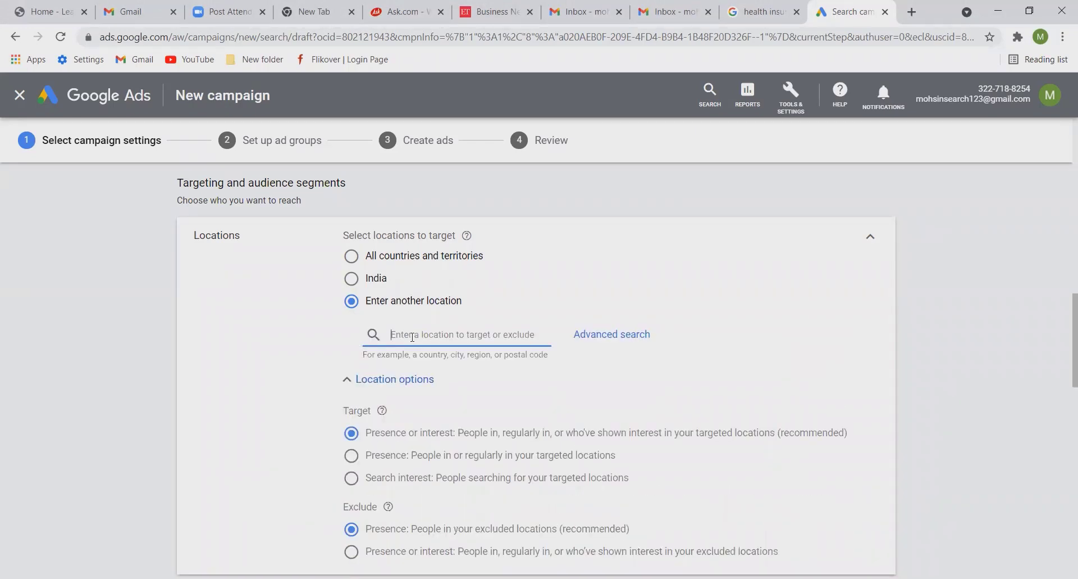
pyautogui.write('Pune')
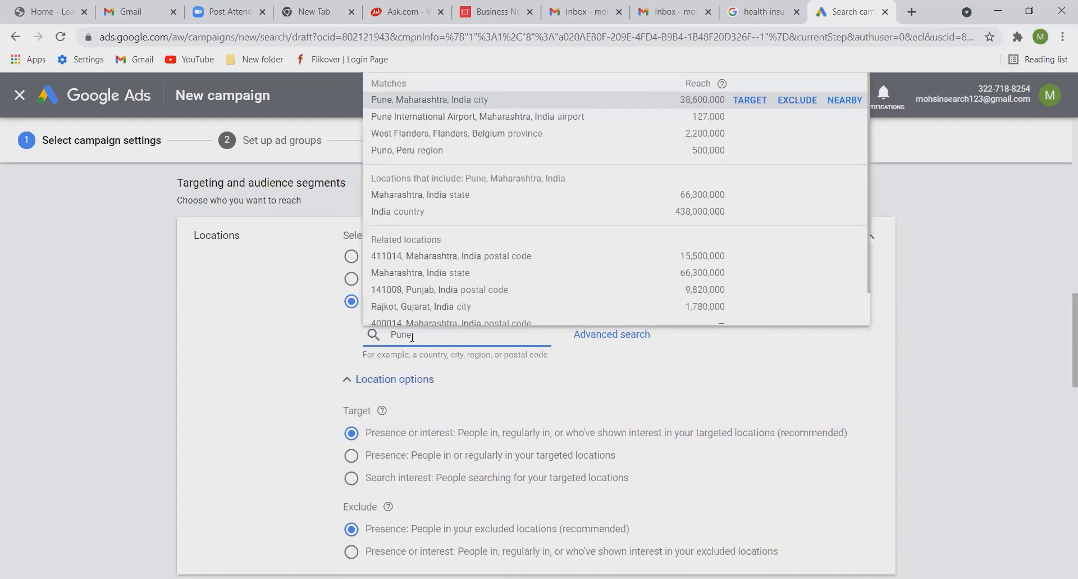
pyautogui.click(749, 100)
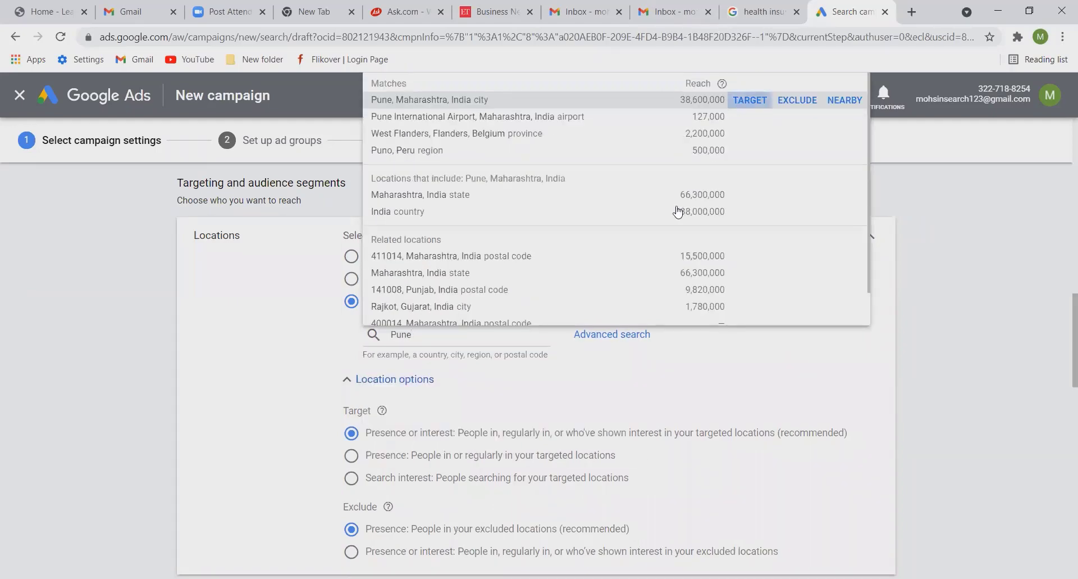
pyautogui.click(403, 390)
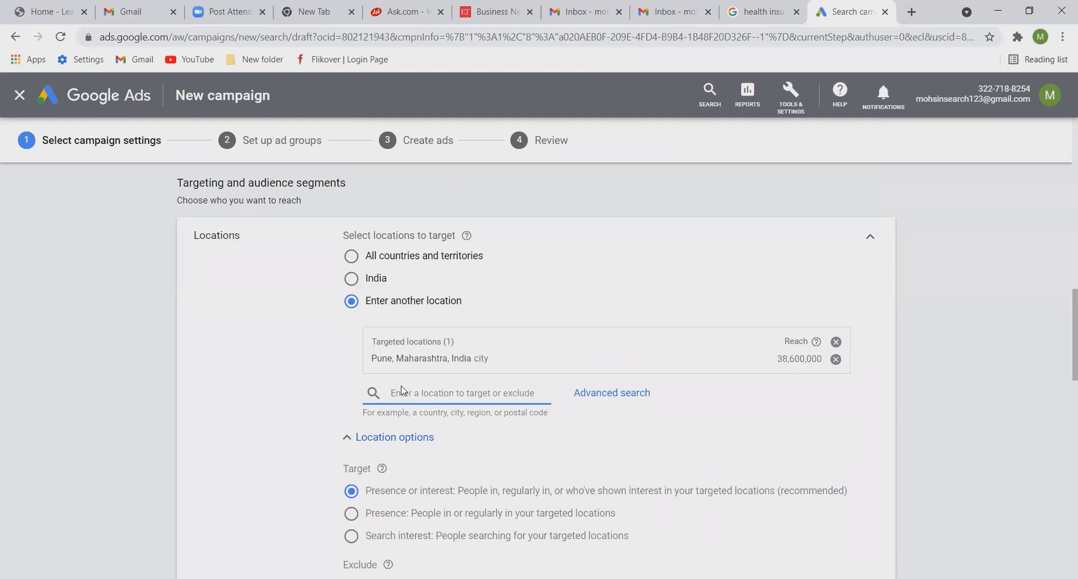
pyautogui.write('mumbai')
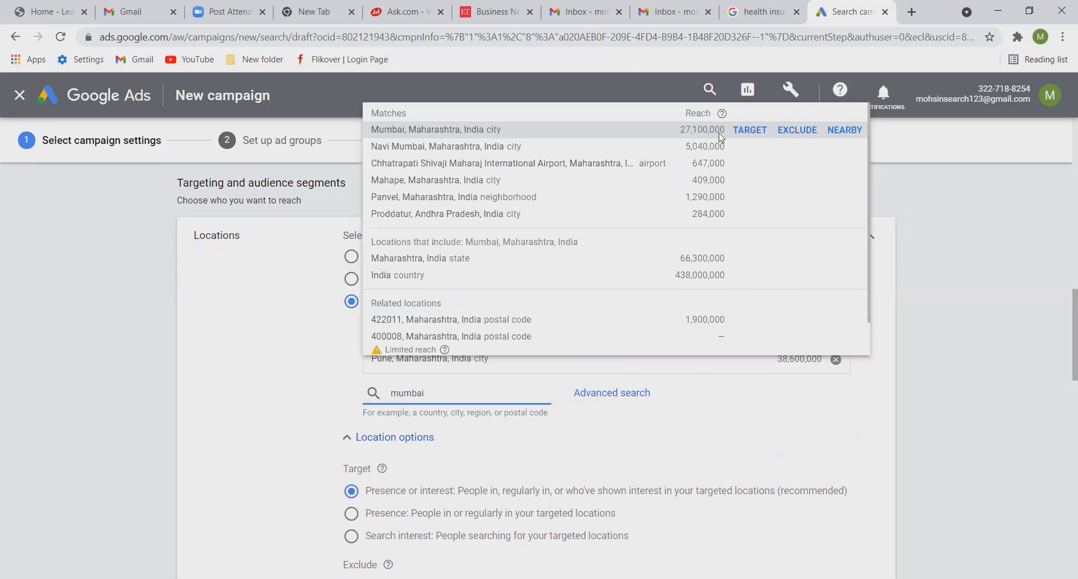
pyautogui.click(750, 131)
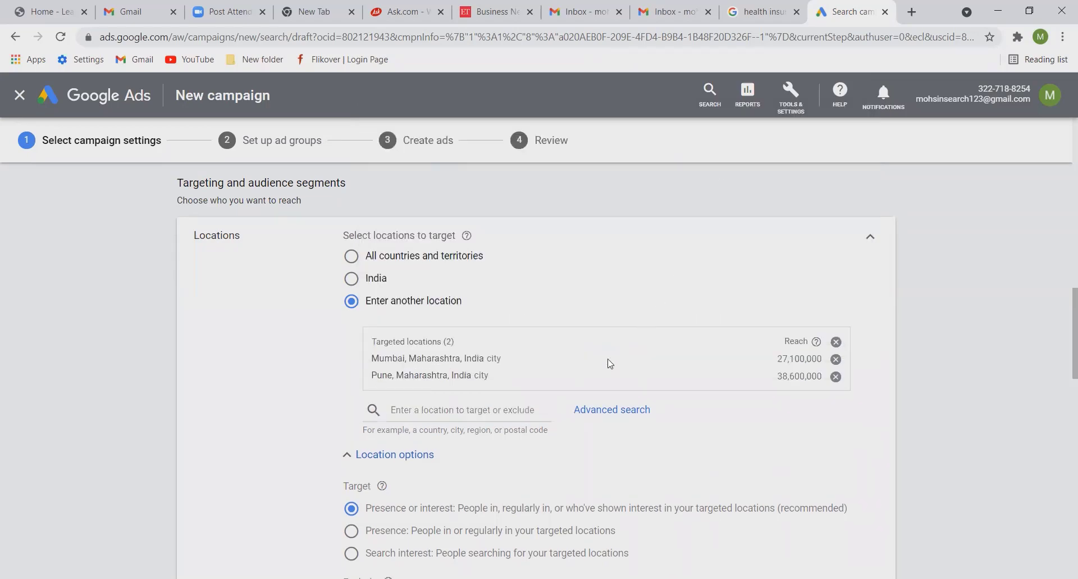
# Step: Add Bengaluru and Nashik as targeted cities
pyautogui.click(401, 409)
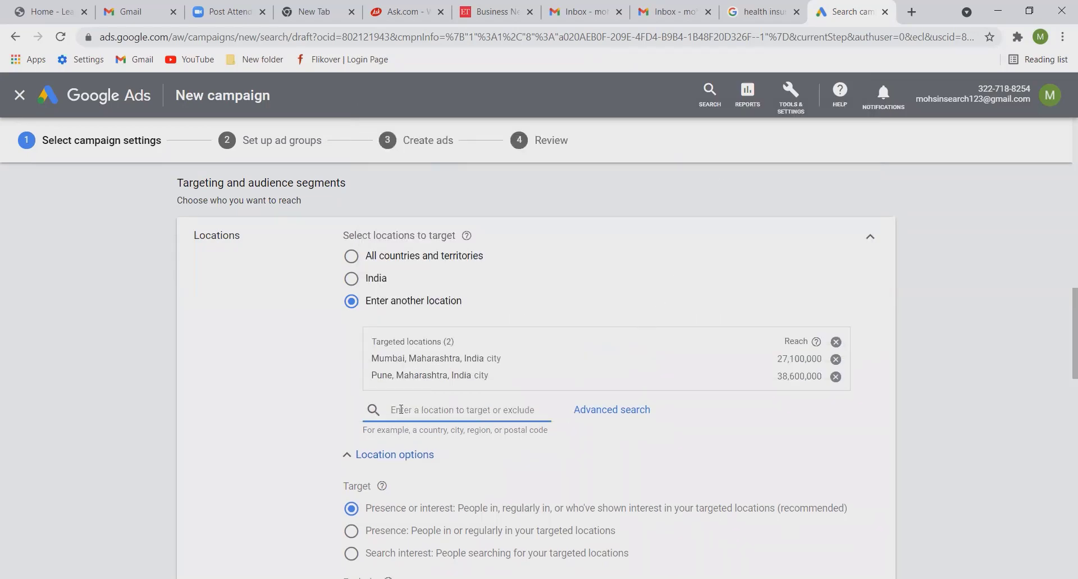
pyautogui.write('bang')
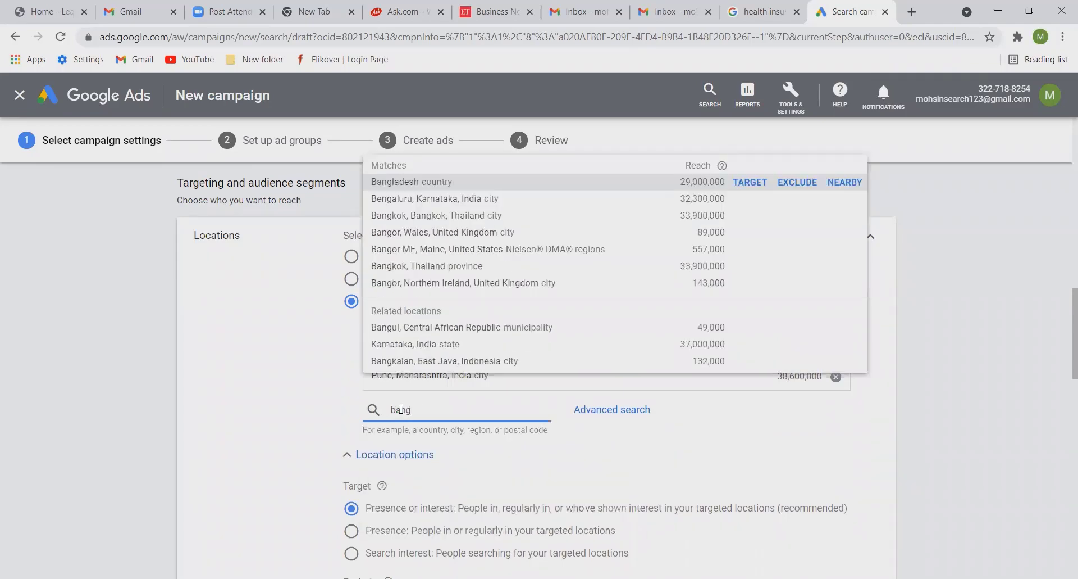
pyautogui.write('lore')
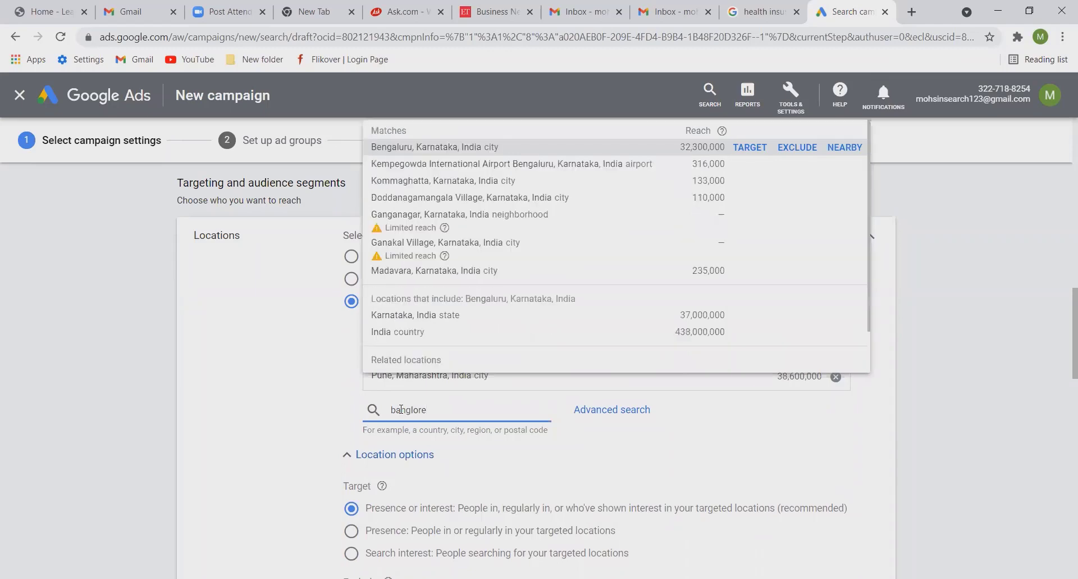
pyautogui.click(750, 150)
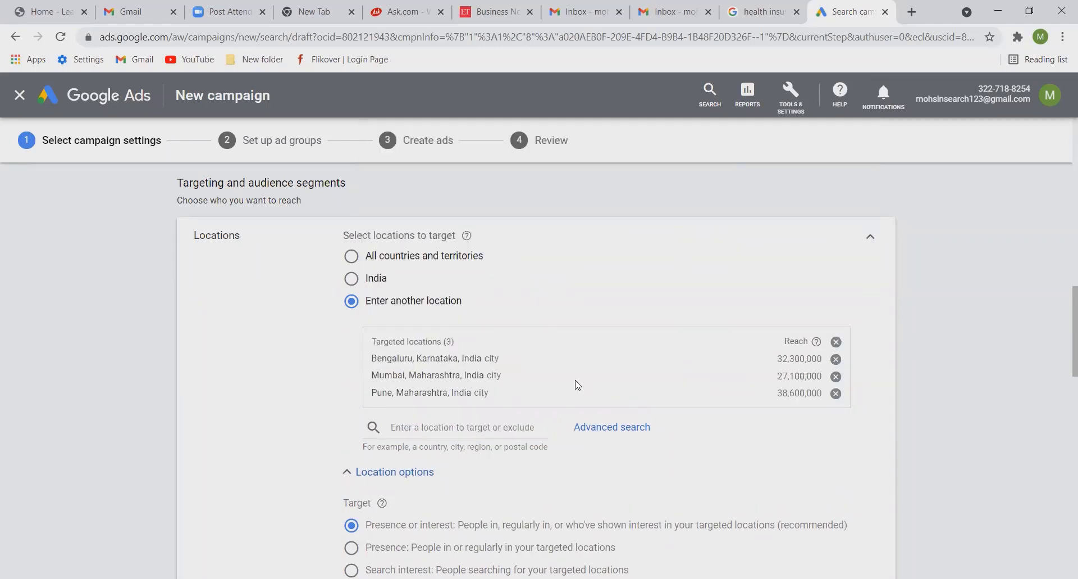
pyautogui.click(437, 428)
pyautogui.write('N')
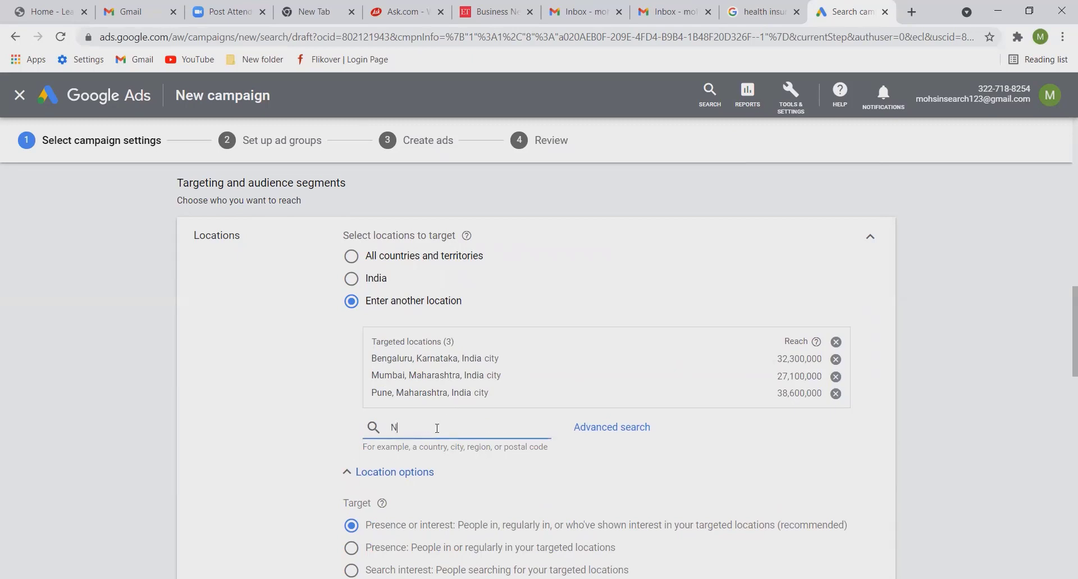
pyautogui.write('asik')
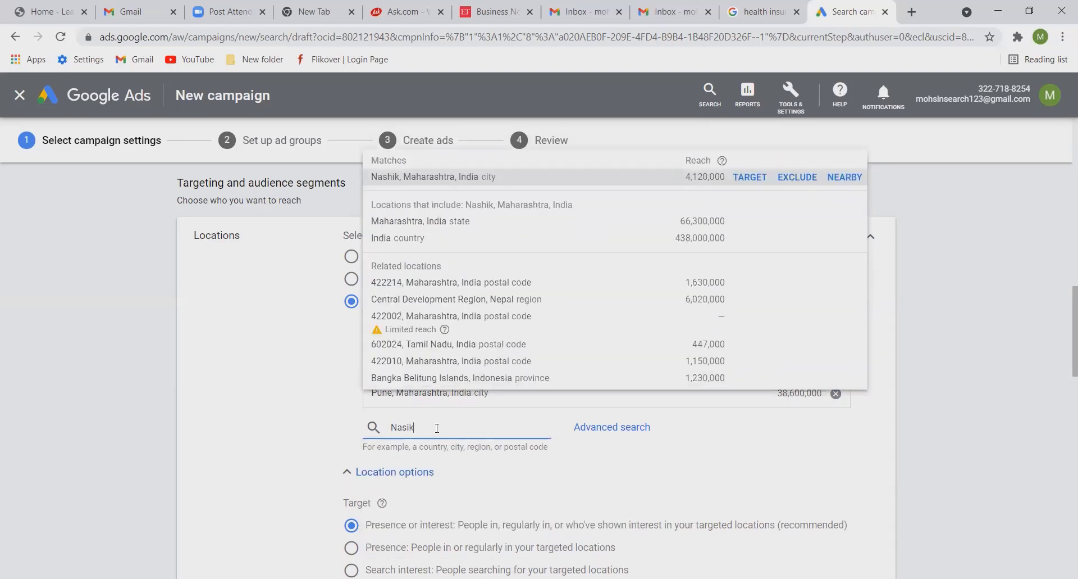
pyautogui.click(750, 177)
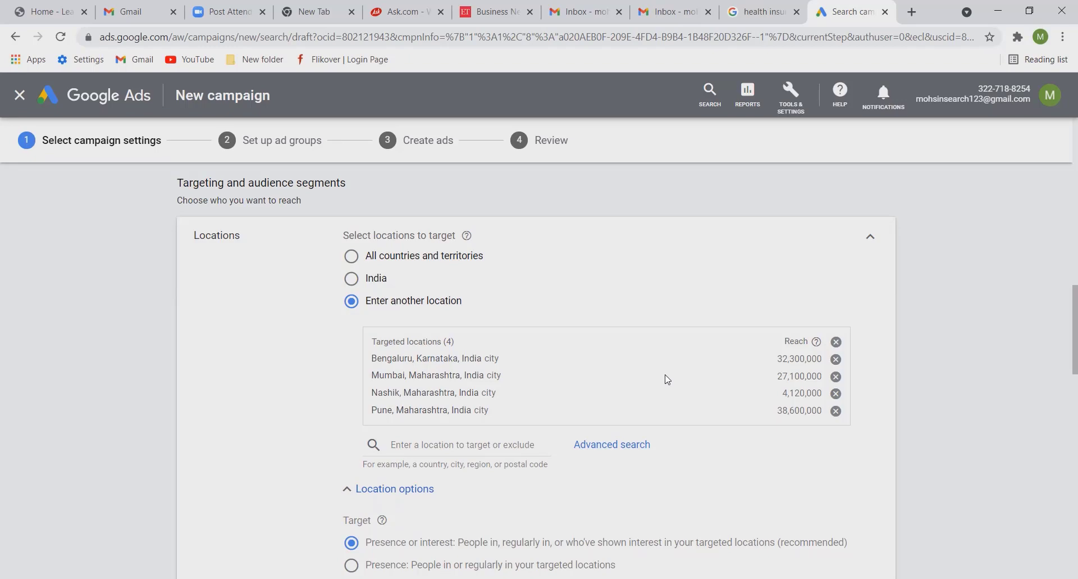
pyautogui.scroll(-3, 663, 387)
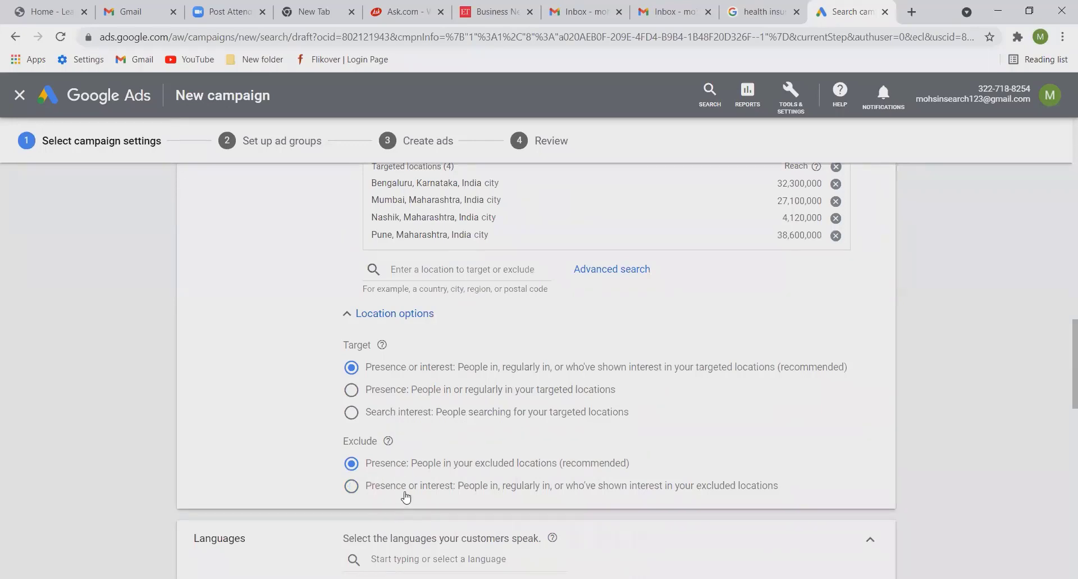
pyautogui.scroll(-2, 410, 381)
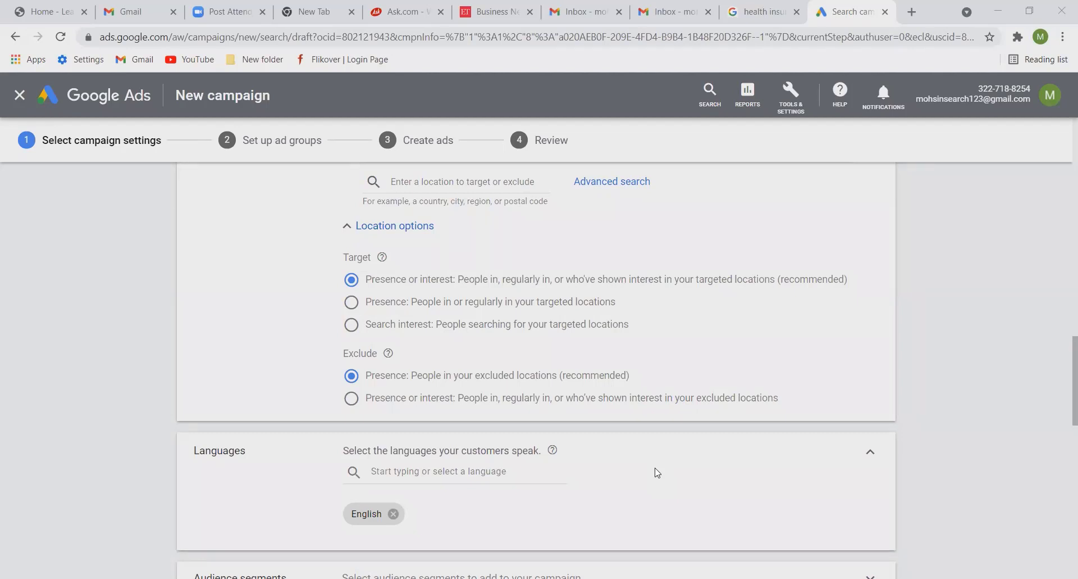
pyautogui.scroll(5, 638, 499)
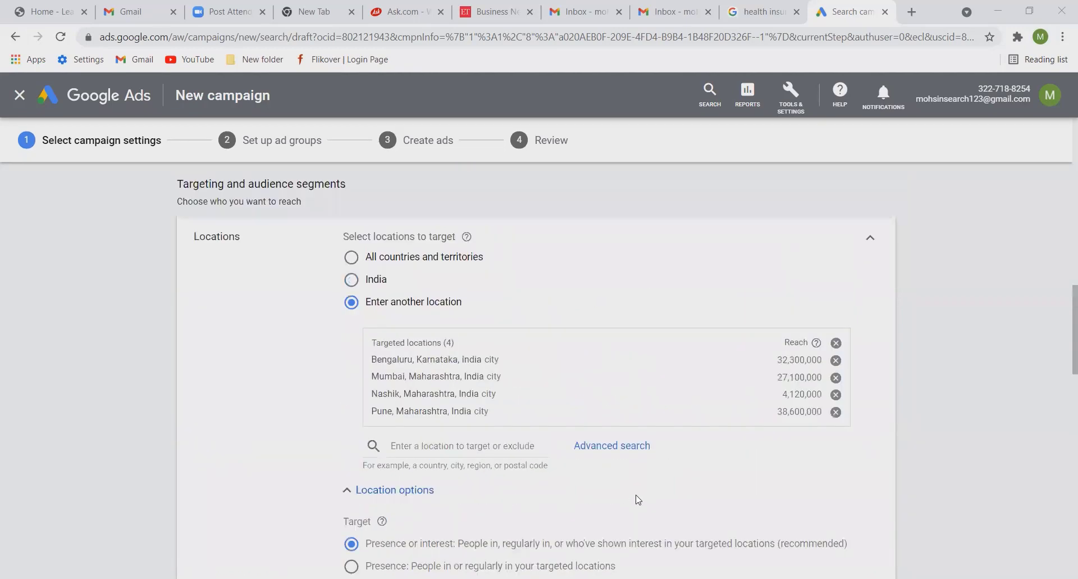
pyautogui.scroll(3, 637, 499)
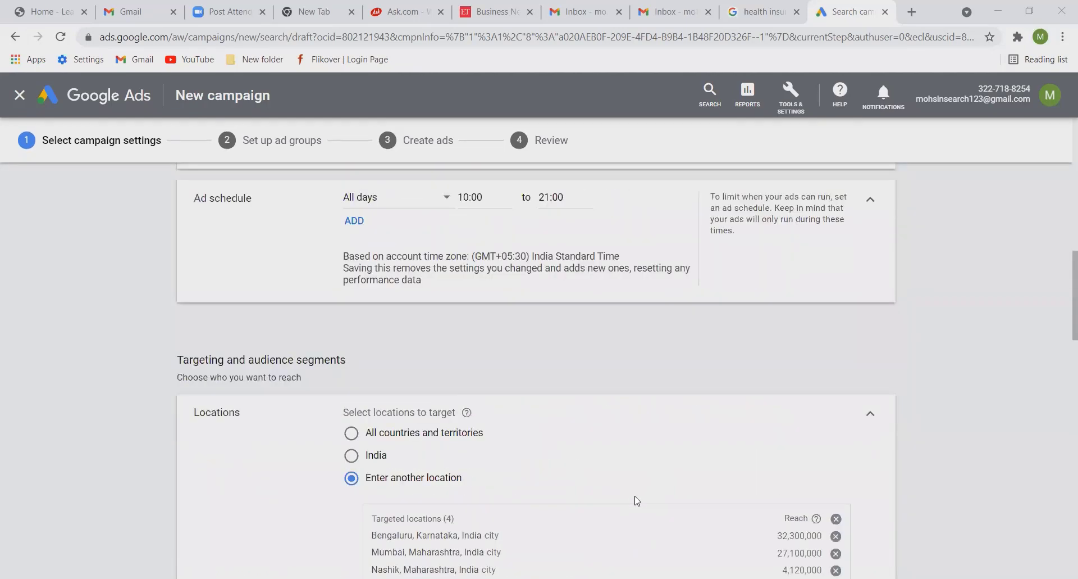
pyautogui.scroll(-2, 637, 501)
pyautogui.scroll(-2, 636, 502)
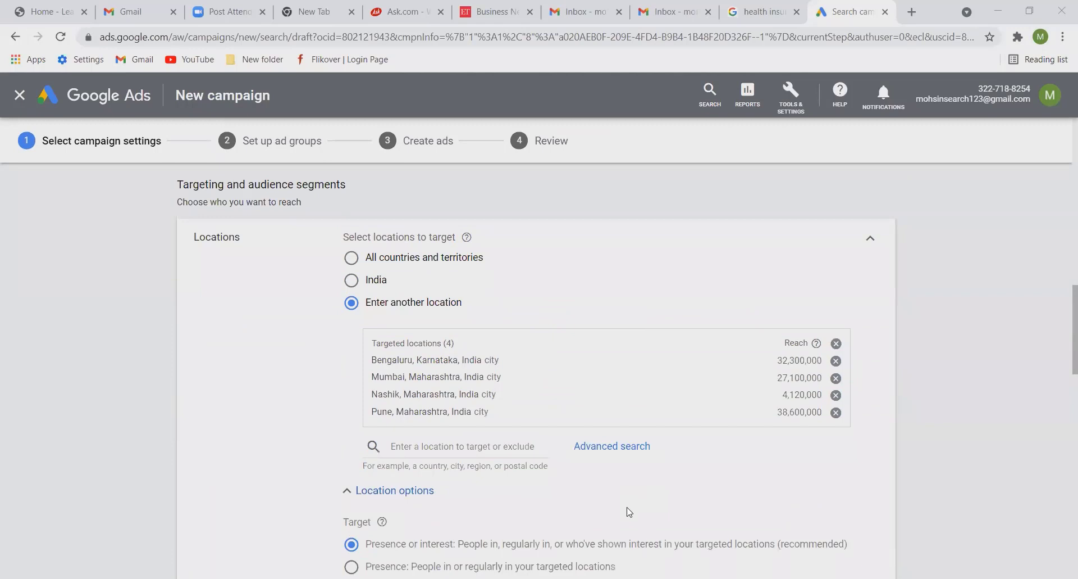